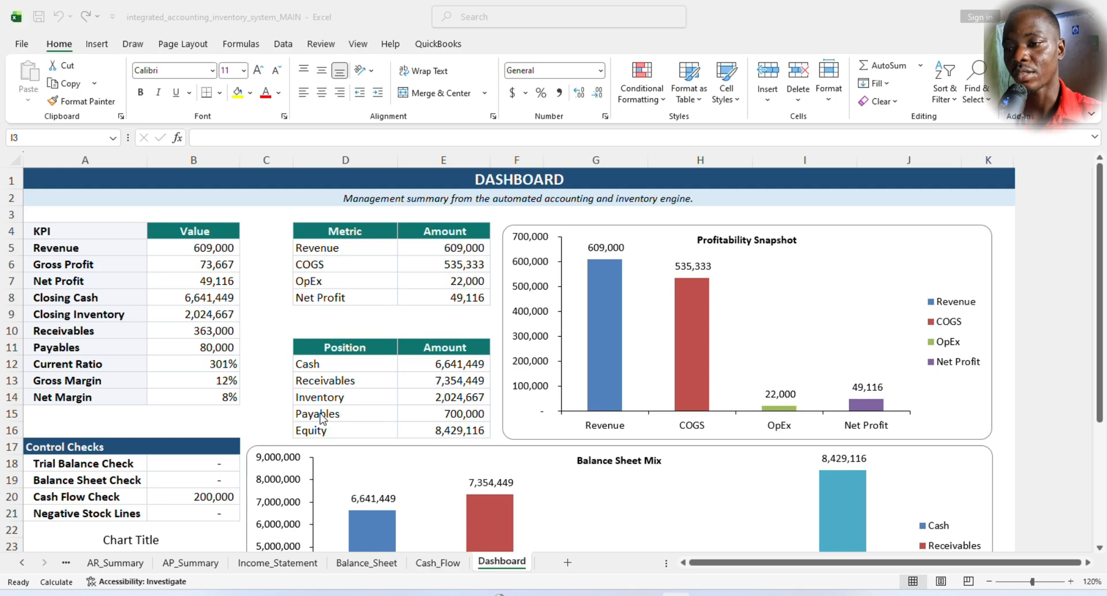
- Review the Dashboard's KPI tables and charts, and open the statement of cash flows on the Cash_Flow sheet
{"action": "scroll", "coordinate": [440, 391], "scroll_direction": "down", "scroll_amount": 2}
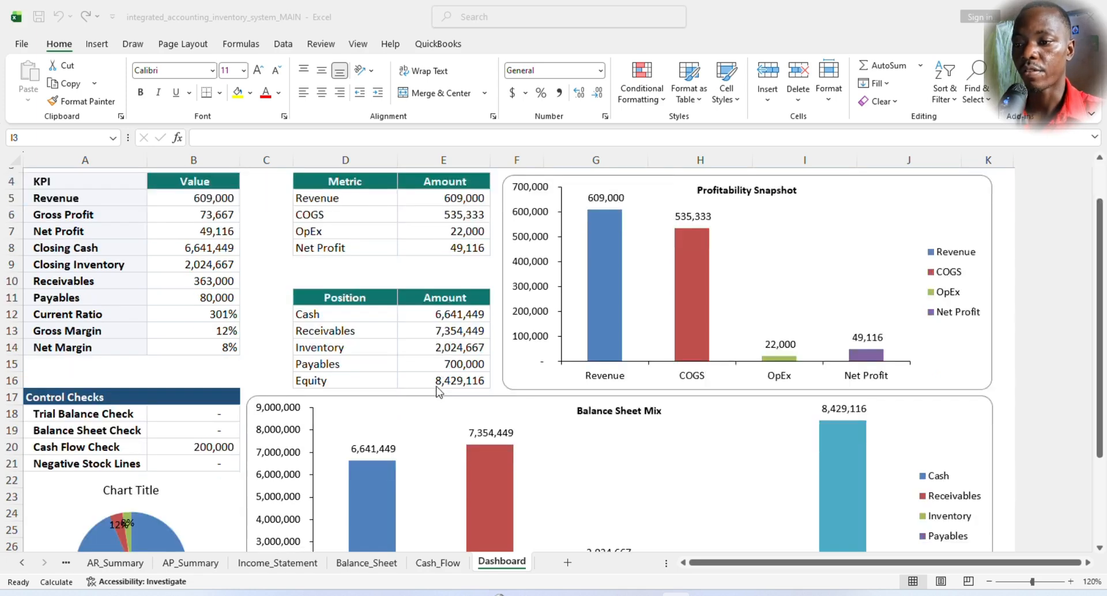
{"action": "scroll", "coordinate": [438, 386], "scroll_direction": "down", "scroll_amount": 1}
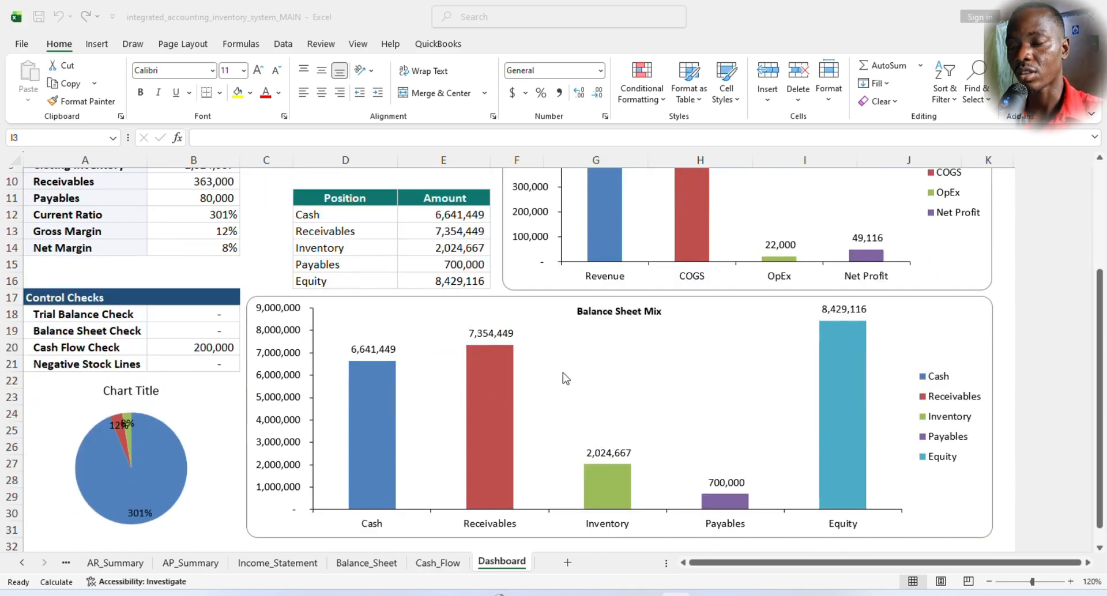
{"action": "scroll", "coordinate": [567, 378], "scroll_direction": "up", "scroll_amount": 1}
{"action": "scroll", "coordinate": [468, 503], "scroll_direction": "up", "scroll_amount": 2}
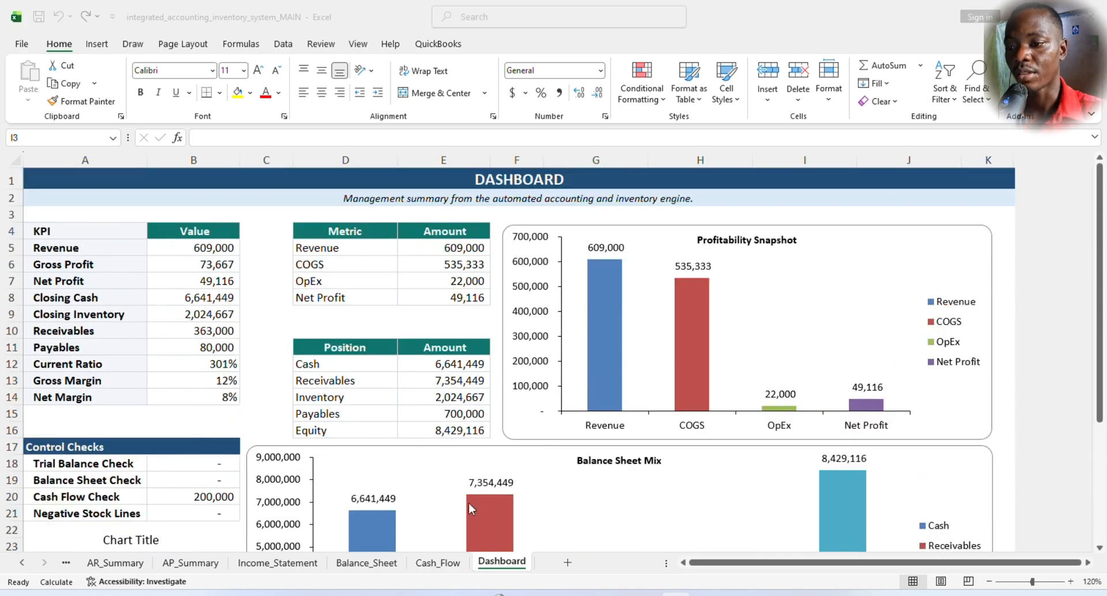
{"action": "left_click", "coordinate": [433, 567]}
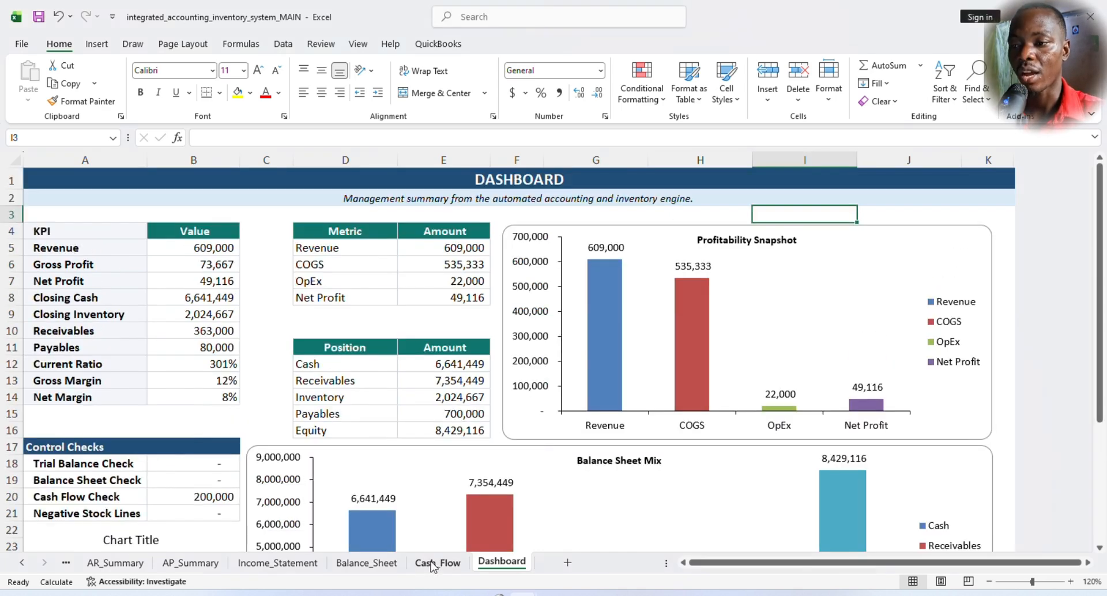
{"action": "left_click", "coordinate": [438, 563]}
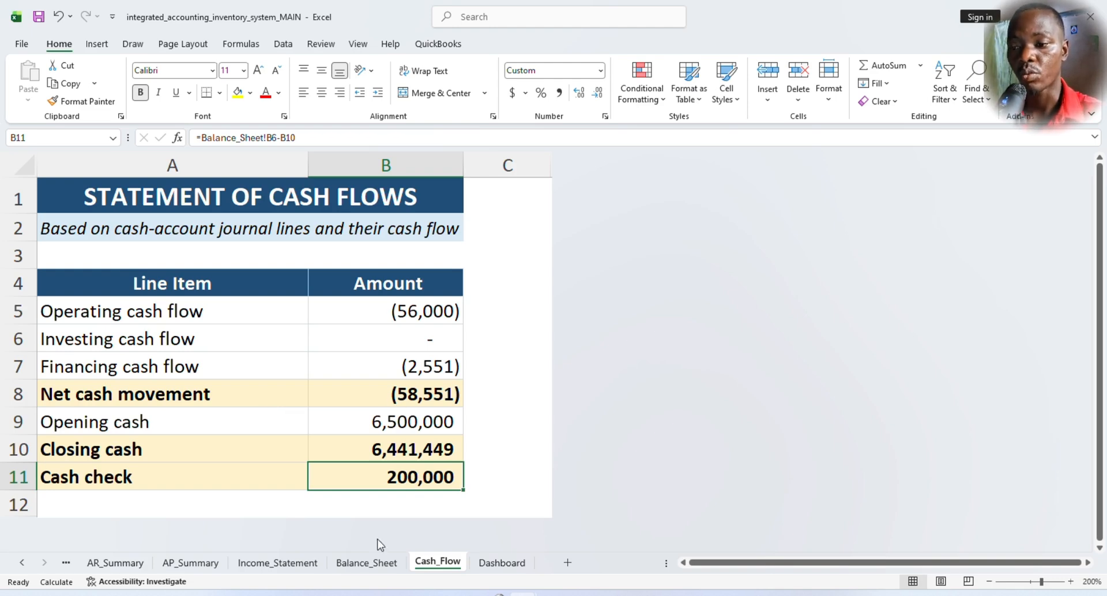
- Open the Balance_Sheet sheet and look over the statement of financial position and its subtitle
{"action": "left_click", "coordinate": [364, 565]}
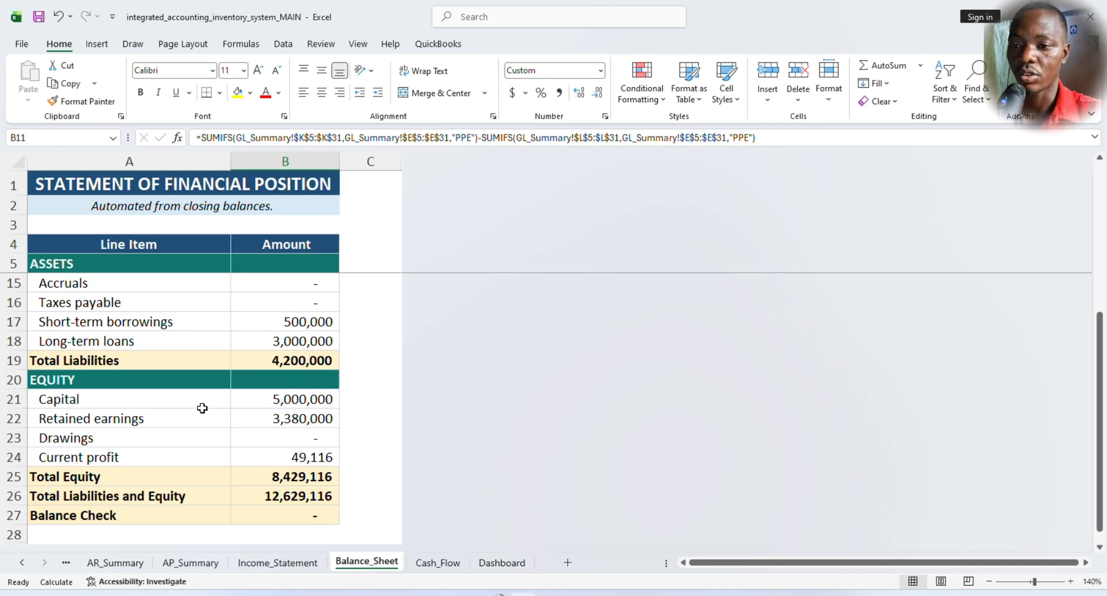
{"action": "scroll", "coordinate": [222, 383], "scroll_direction": "down", "scroll_amount": 1}
{"action": "scroll", "coordinate": [180, 355], "scroll_direction": "up", "scroll_amount": 4}
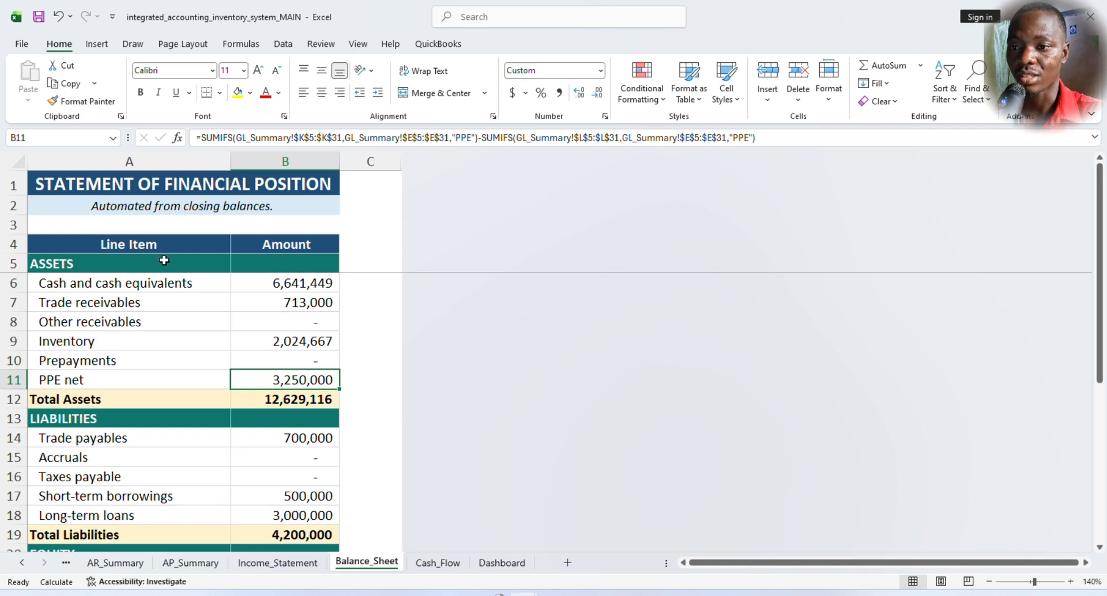
{"action": "left_click", "coordinate": [158, 202]}
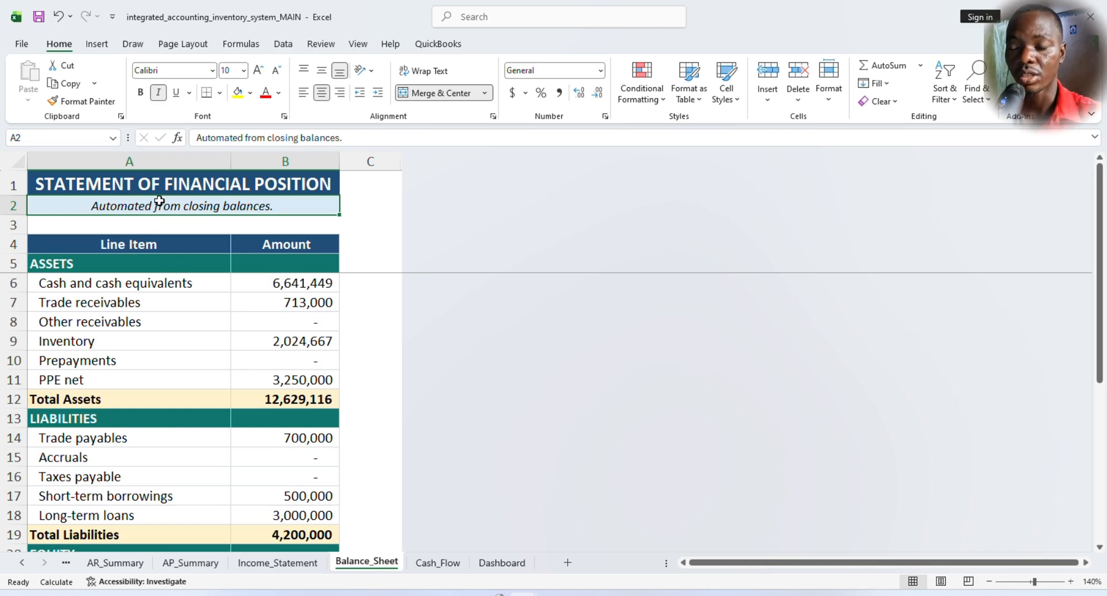
- Inspect the amount formulas of the asset lines, including cash, trade receivables, other receivables, inventory, PPE net and Total Assets
{"action": "left_click", "coordinate": [303, 288]}
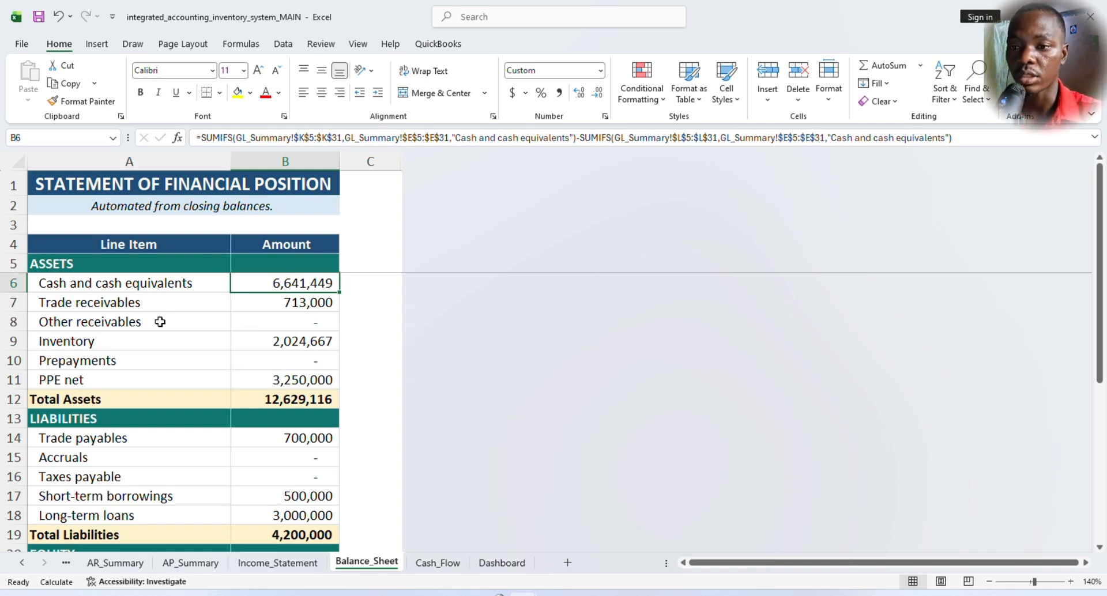
{"action": "left_click", "coordinate": [304, 301]}
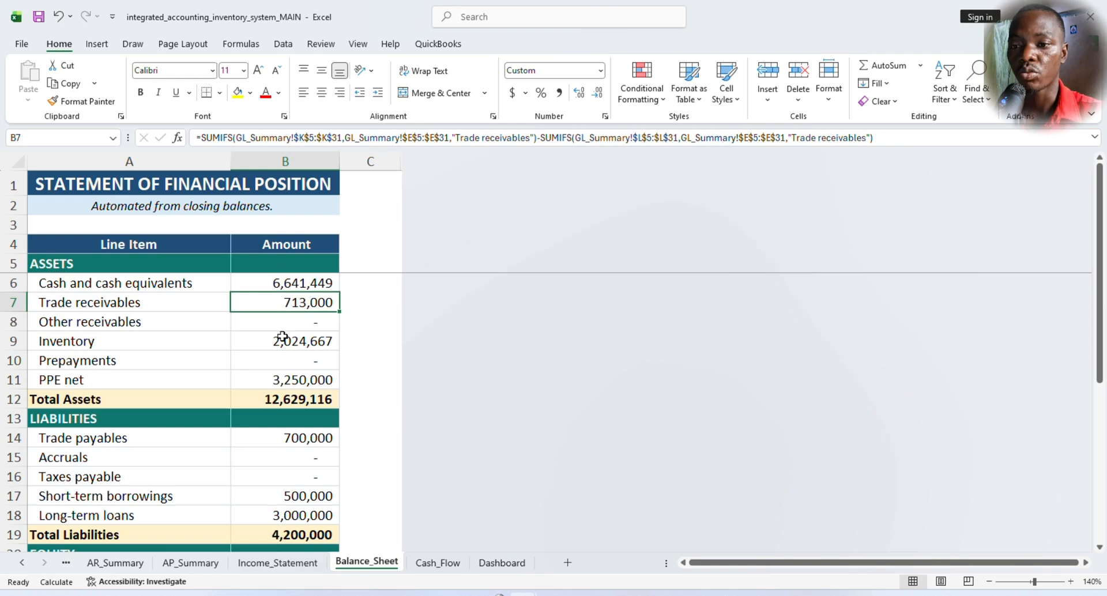
{"action": "left_click", "coordinate": [312, 324]}
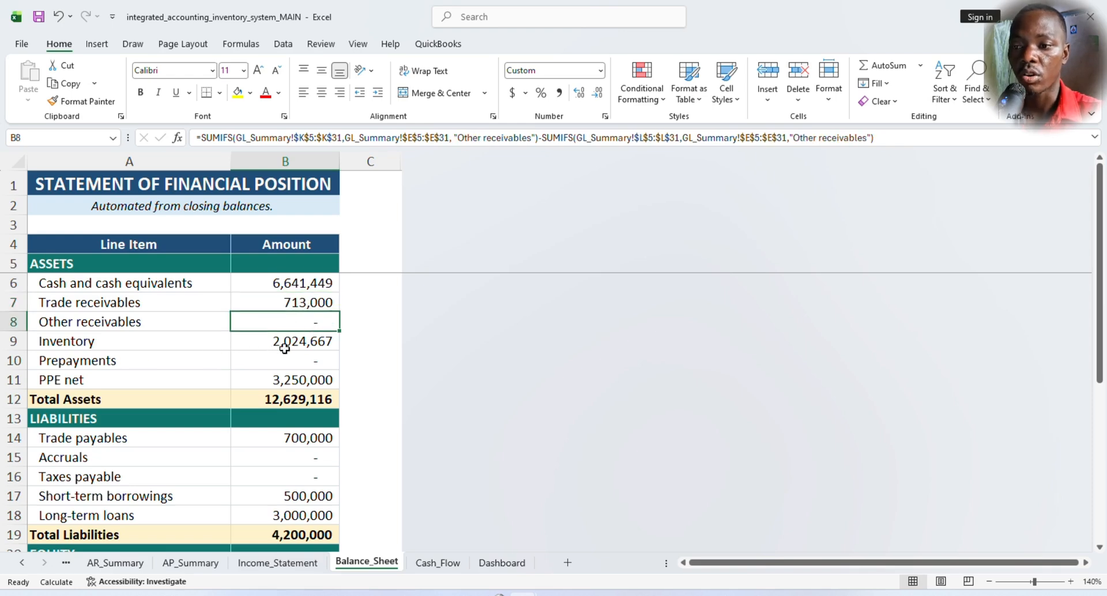
{"action": "left_click", "coordinate": [292, 342]}
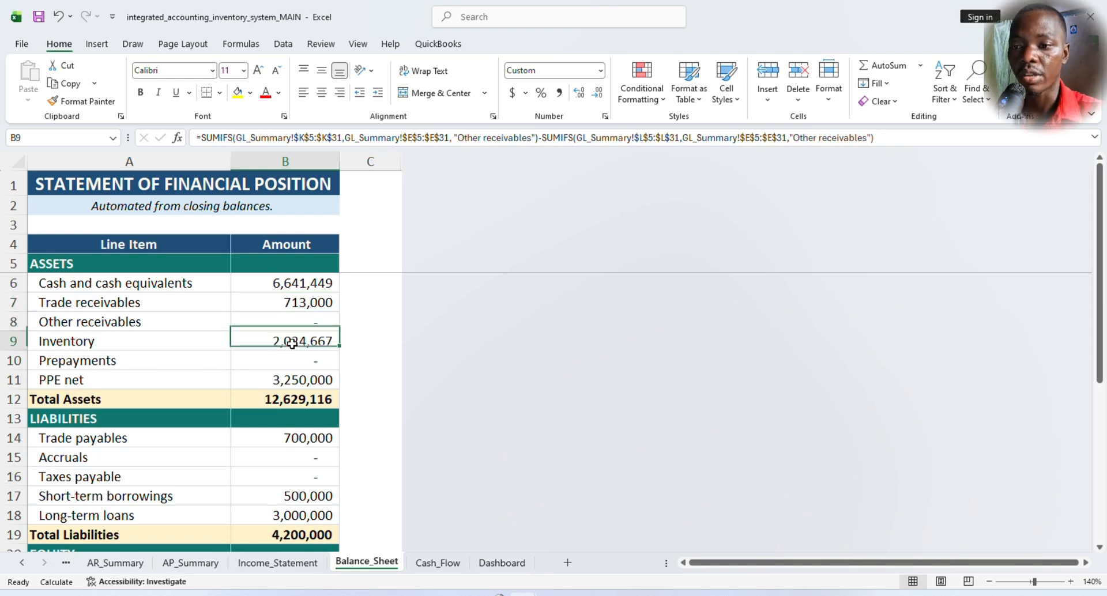
{"action": "left_click", "coordinate": [298, 378]}
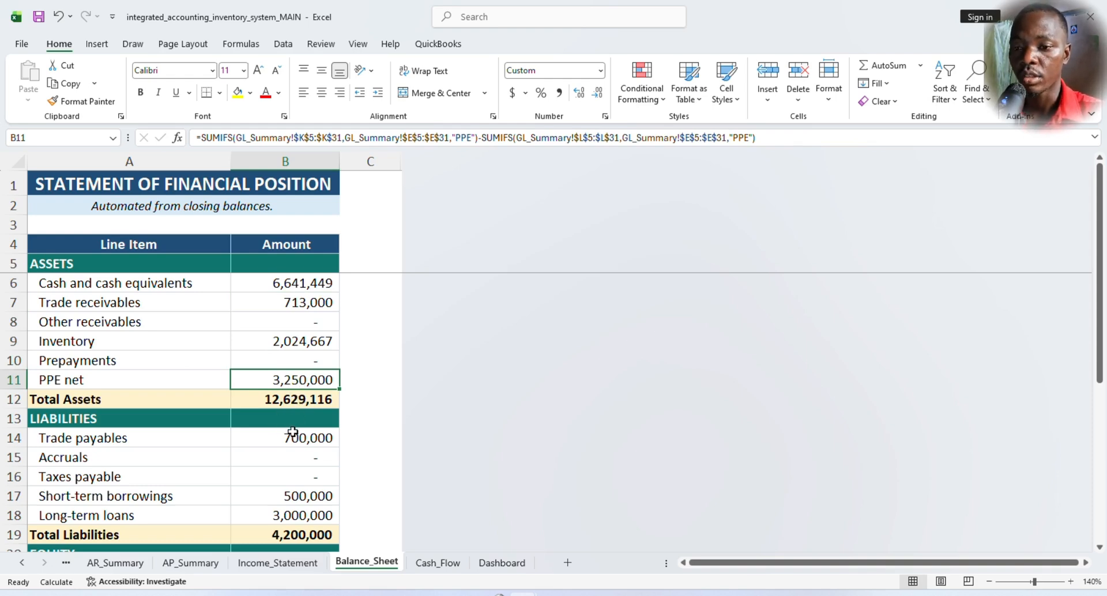
{"action": "scroll", "coordinate": [295, 432], "scroll_direction": "down", "scroll_amount": 1}
{"action": "left_click", "coordinate": [291, 343]}
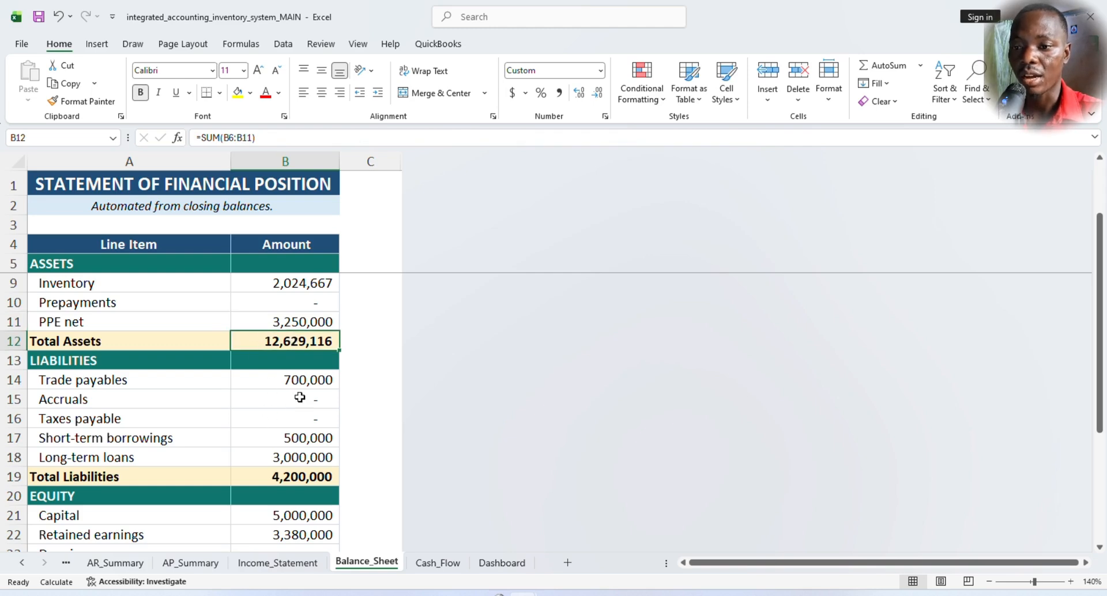
{"action": "scroll", "coordinate": [299, 398], "scroll_direction": "up", "scroll_amount": 1}
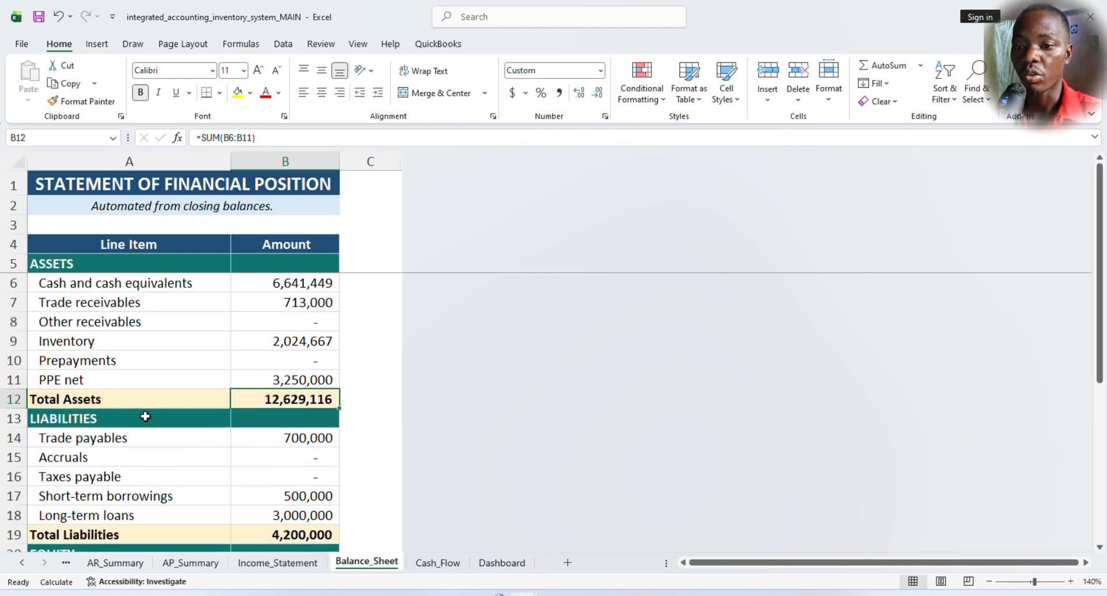
- Examine the LIABILITIES section of the balance sheet and the formula behind Total Liabilities
{"action": "scroll", "coordinate": [260, 435], "scroll_direction": "down", "scroll_amount": 2}
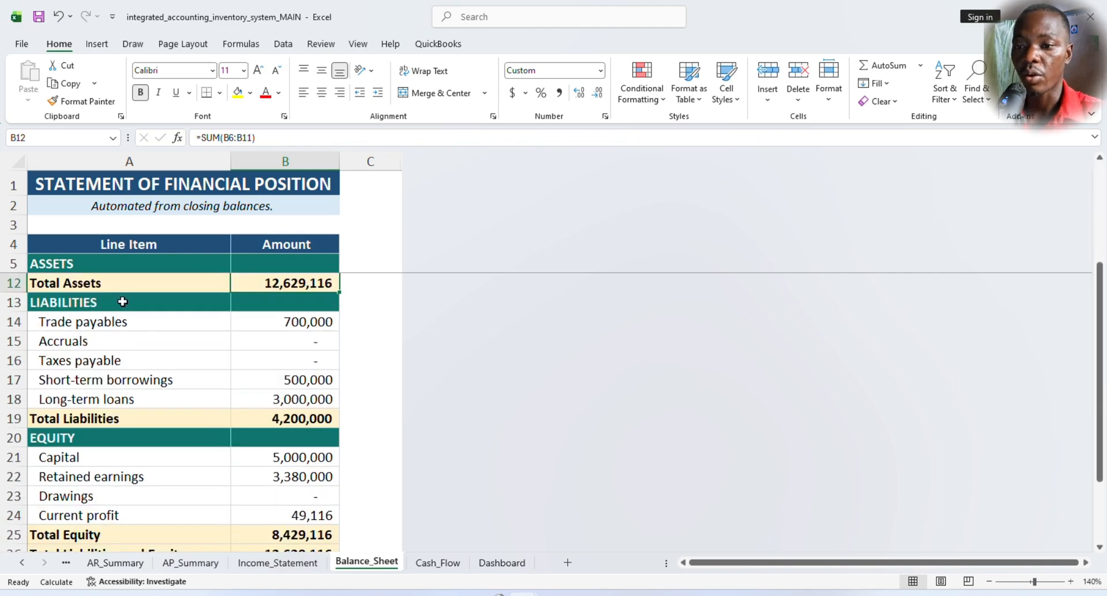
{"action": "left_click", "coordinate": [213, 305]}
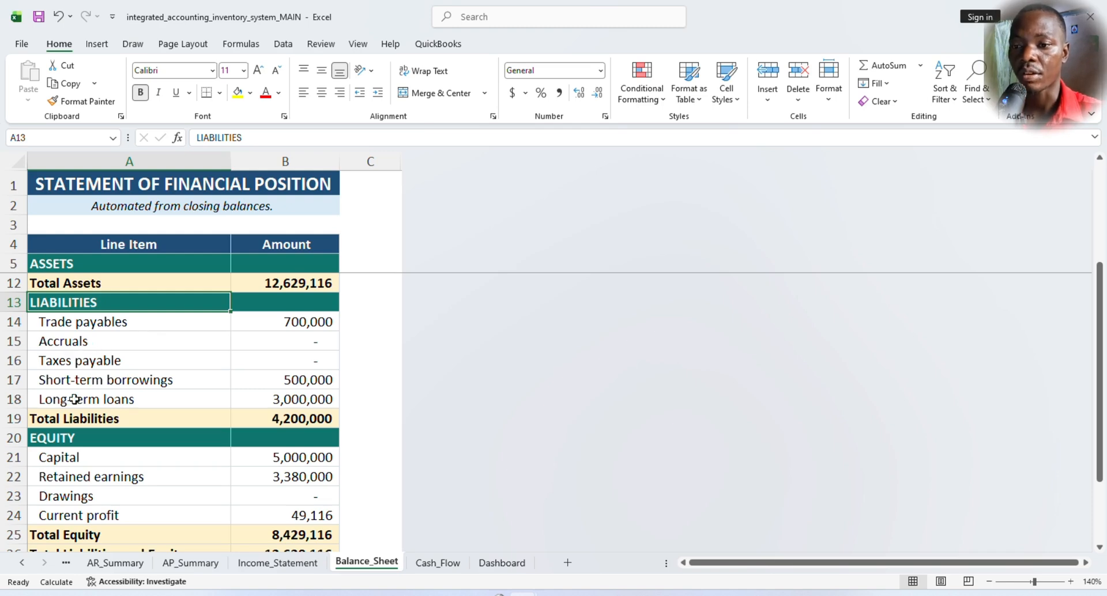
{"action": "left_click", "coordinate": [303, 419]}
- Inspect the Capital and Retained earnings formulas in the EQUITY section, highlighting the full Retained earnings SUMIFS formula without changing it
{"action": "left_click", "coordinate": [72, 439]}
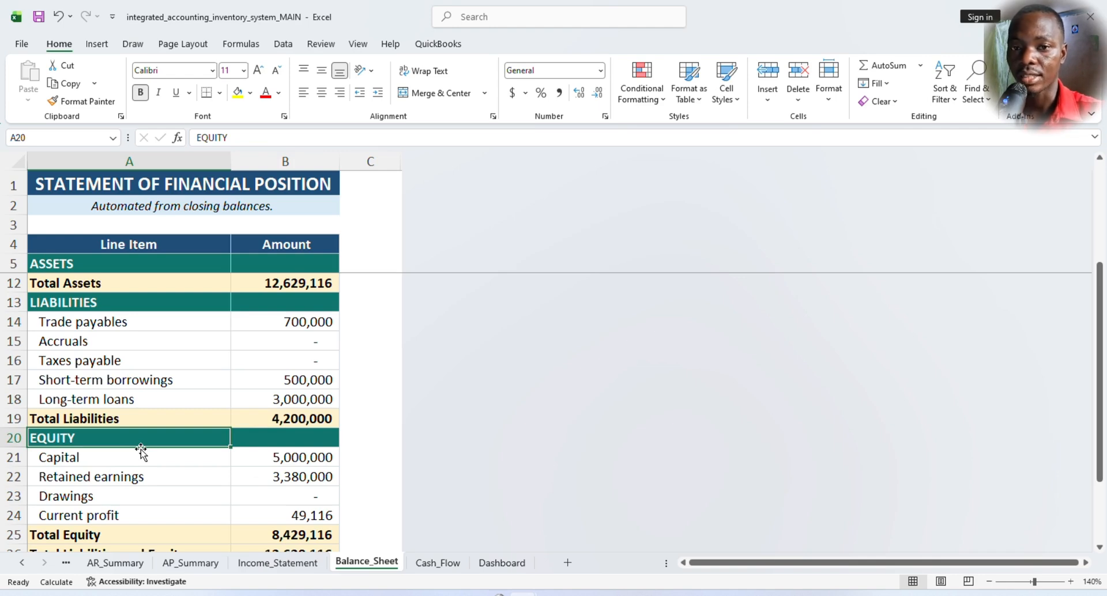
{"action": "left_click", "coordinate": [301, 456]}
{"action": "left_click", "coordinate": [290, 472]}
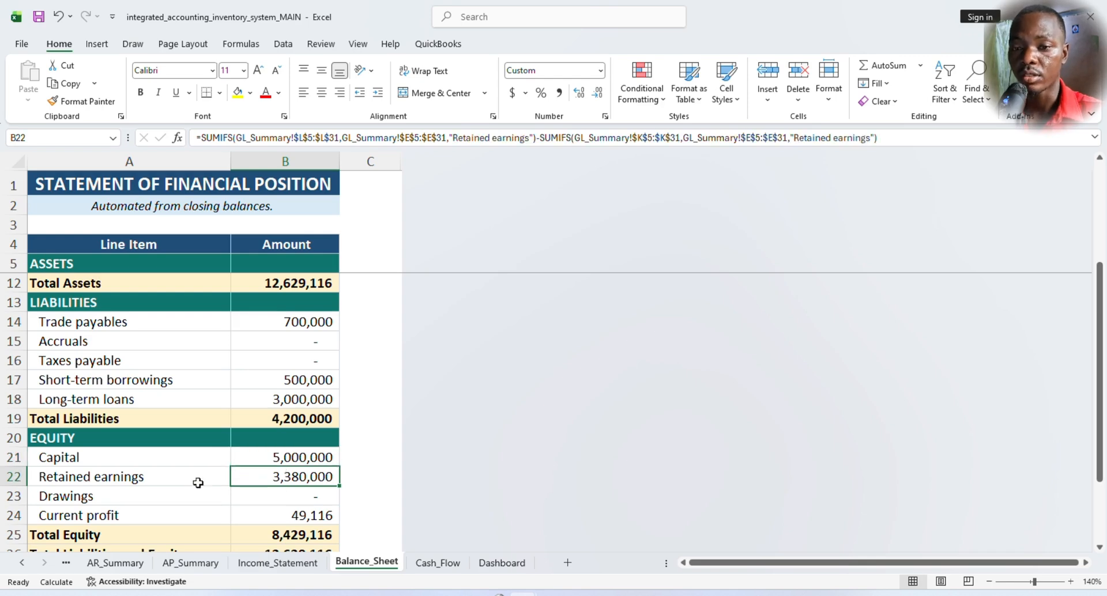
{"action": "scroll", "coordinate": [263, 479], "scroll_direction": "down", "scroll_amount": 2}
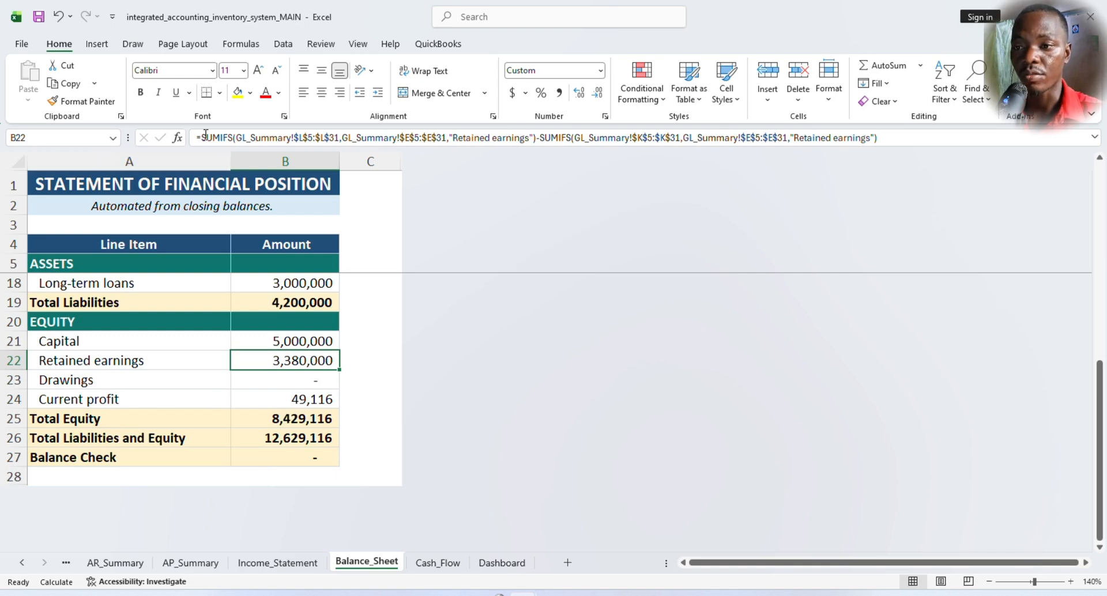
{"action": "left_click", "coordinate": [224, 140]}
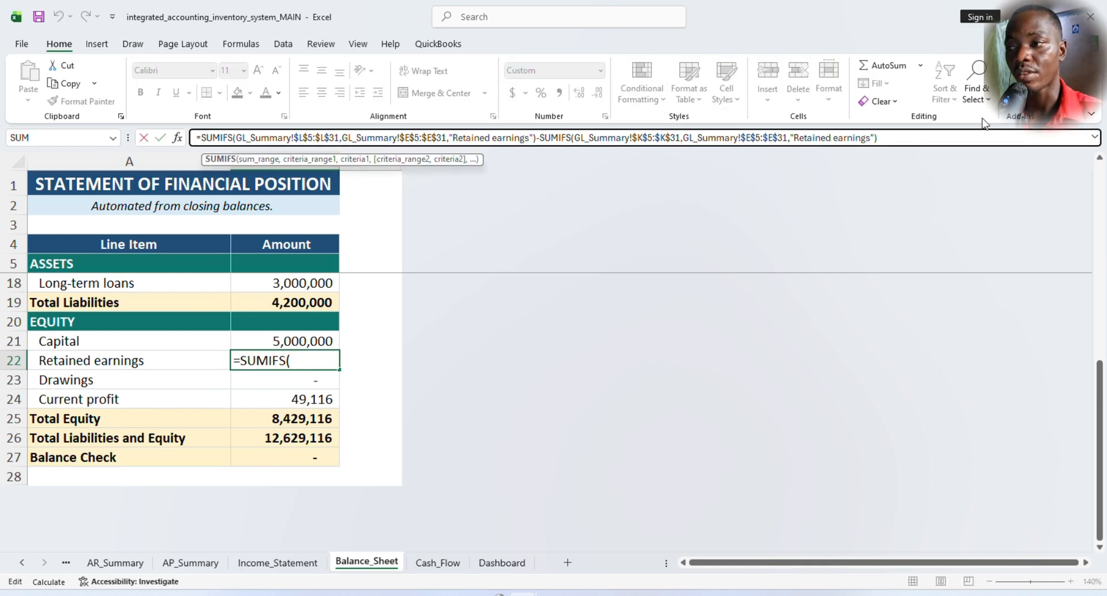
{"action": "left_click_drag", "start_coordinate": [877, 138], "coordinate": [195, 139]}
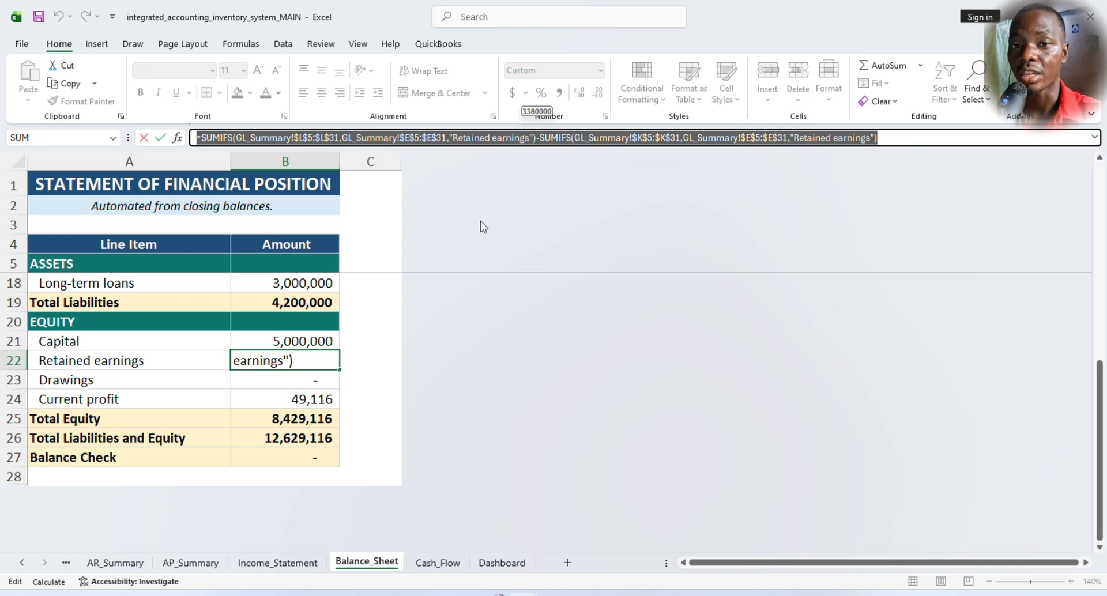
{"action": "key", "text": "Escape"}
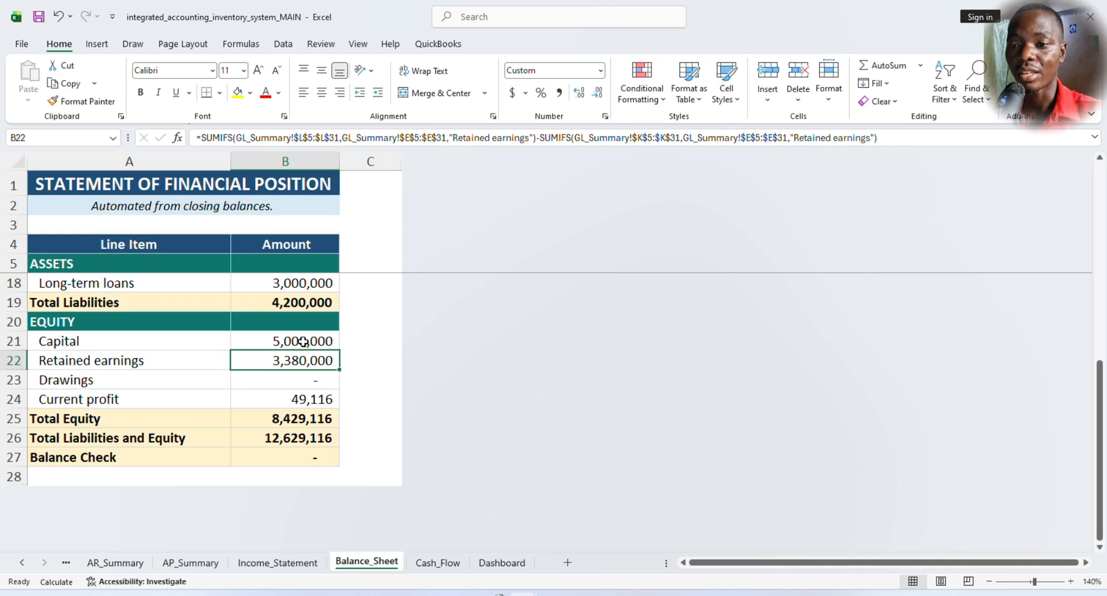
- Inspect the formulas for Drawings, Current profit, Total Equity, and Total Liabilities and Equity
{"action": "left_click", "coordinate": [291, 382]}
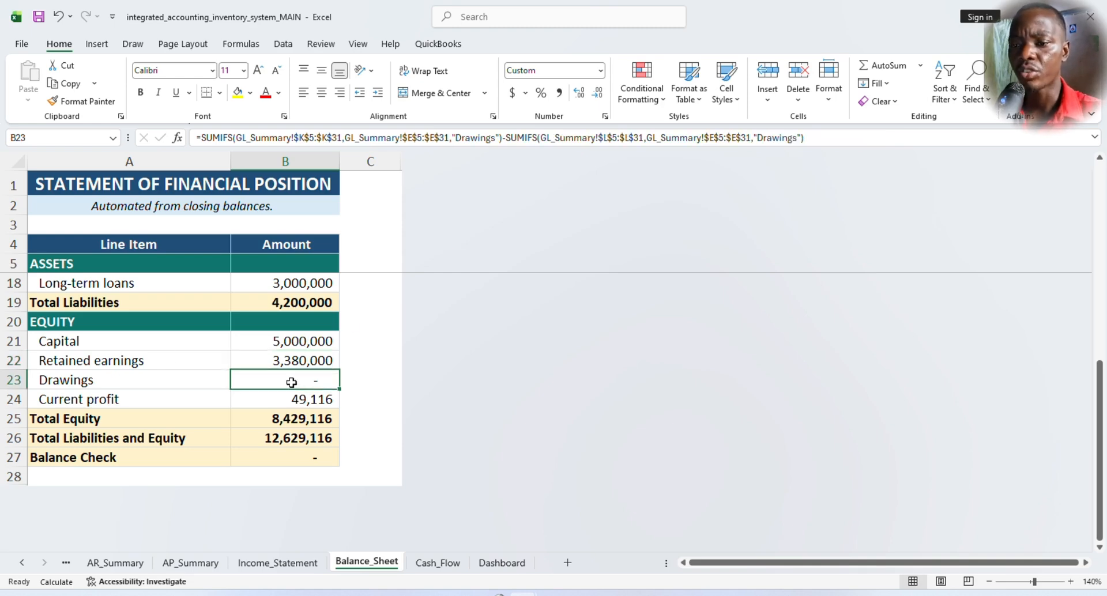
{"action": "left_click", "coordinate": [296, 402]}
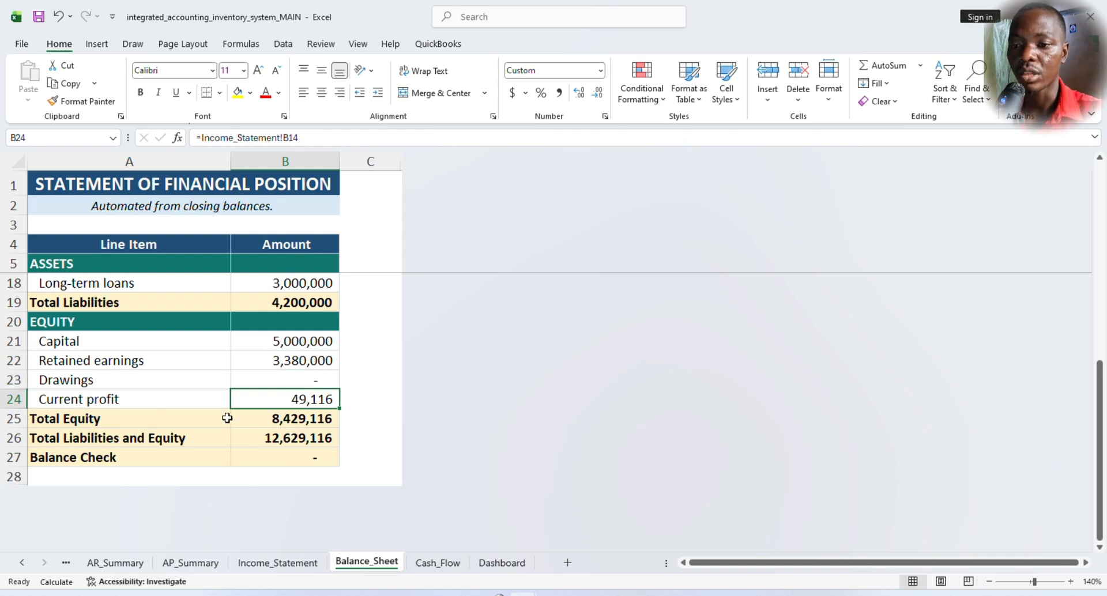
{"action": "left_click", "coordinate": [317, 418]}
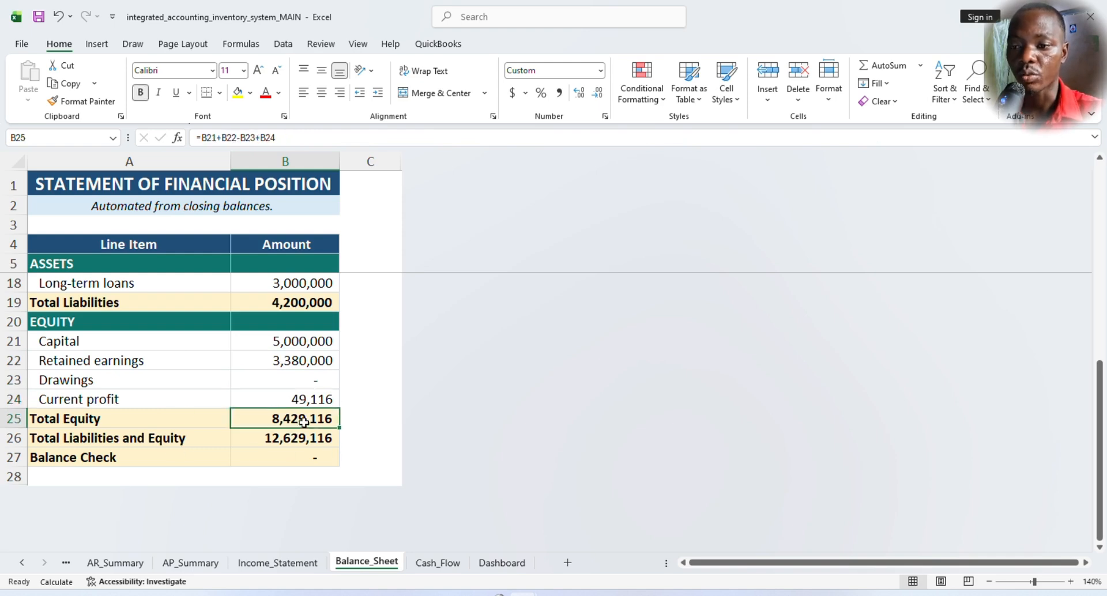
{"action": "left_click", "coordinate": [284, 440]}
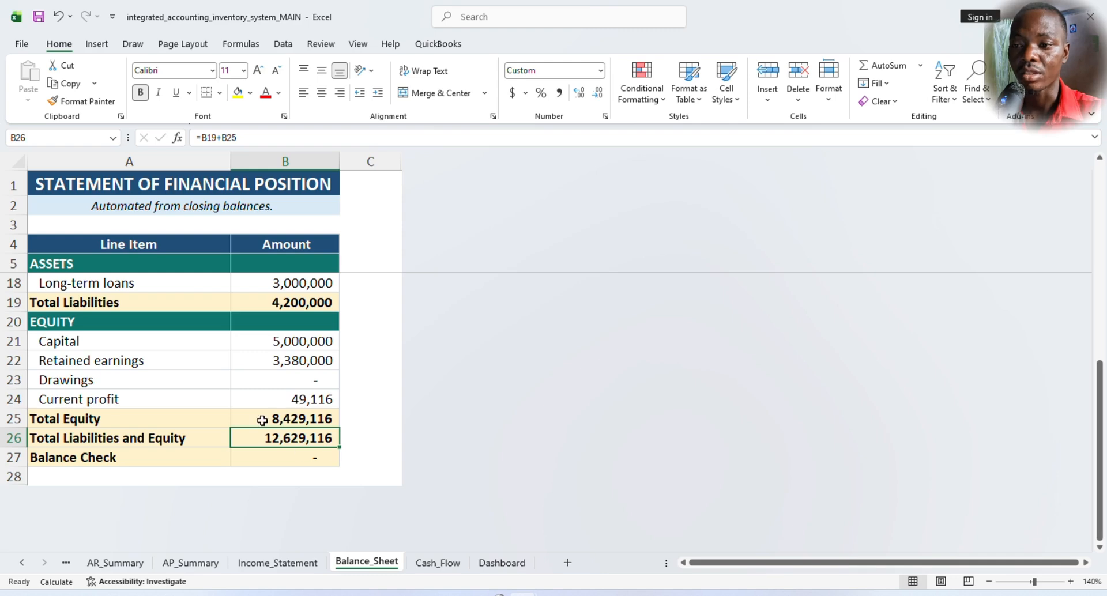
- Compare Total Assets with Total Liabilities and Equity on the balance sheet
{"action": "scroll", "coordinate": [344, 403], "scroll_direction": "up", "scroll_amount": 2}
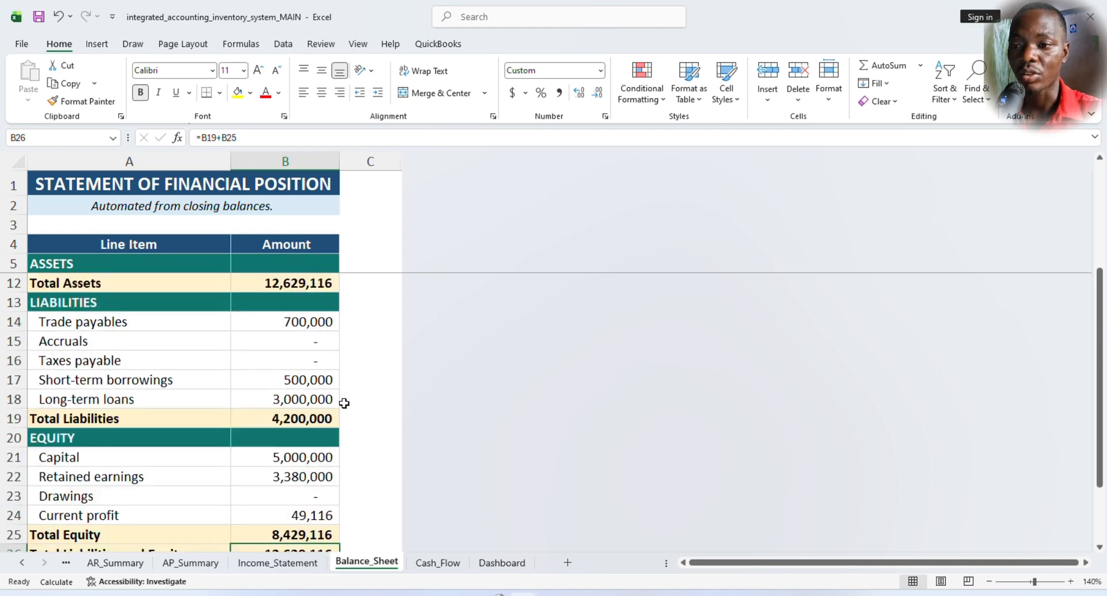
{"action": "scroll", "coordinate": [340, 400], "scroll_direction": "up", "scroll_amount": 2}
{"action": "scroll", "coordinate": [313, 392], "scroll_direction": "down", "scroll_amount": 1}
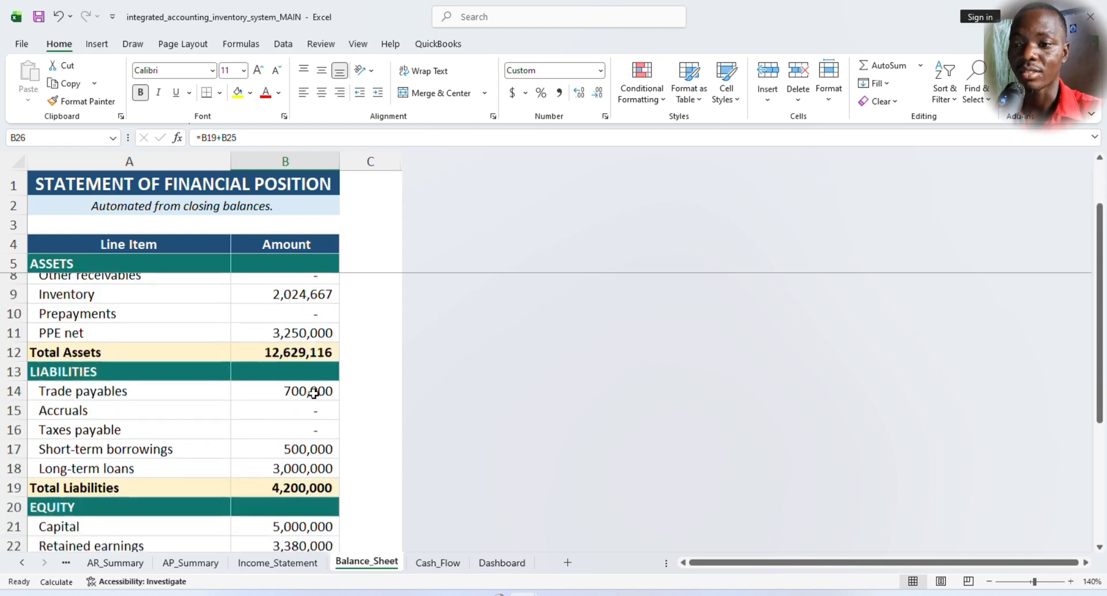
{"action": "scroll", "coordinate": [313, 393], "scroll_direction": "down", "scroll_amount": 2}
{"action": "scroll", "coordinate": [321, 330], "scroll_direction": "down", "scroll_amount": 2}
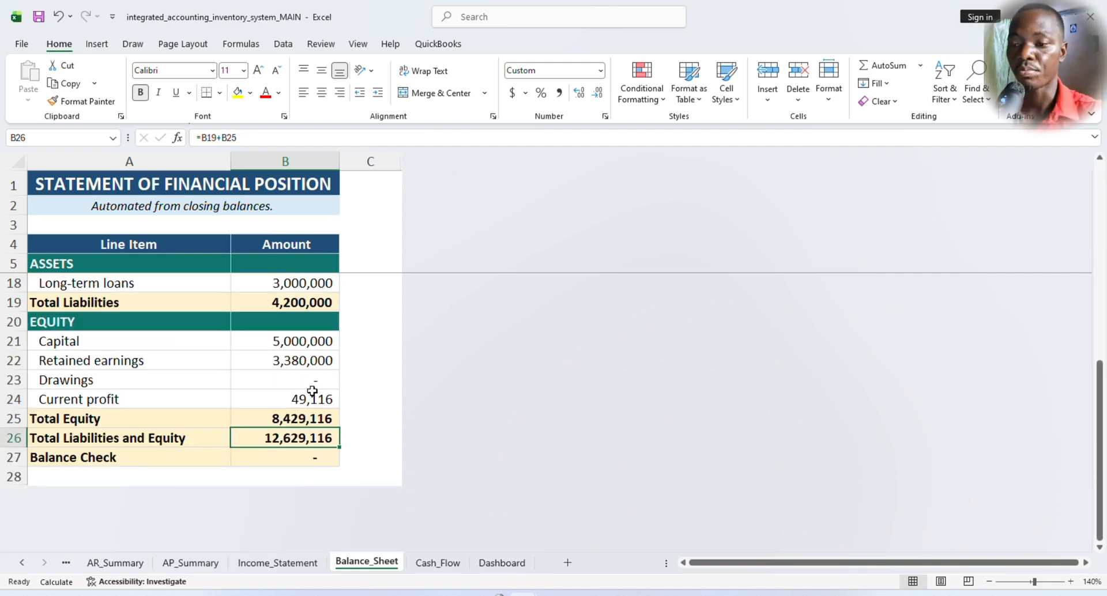
- Open the Income_Statement sheet and inspect the formulas for Revenue, Cost of sales, Gross profit, Operating expenses and Income tax expense
{"action": "left_click", "coordinate": [274, 565]}
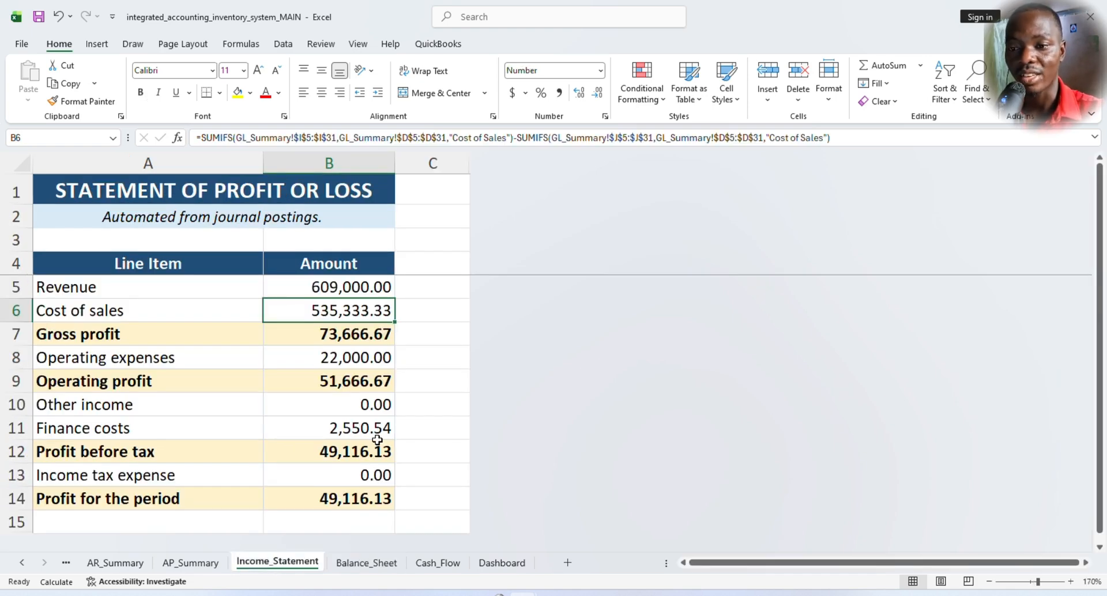
{"action": "left_click", "coordinate": [344, 282]}
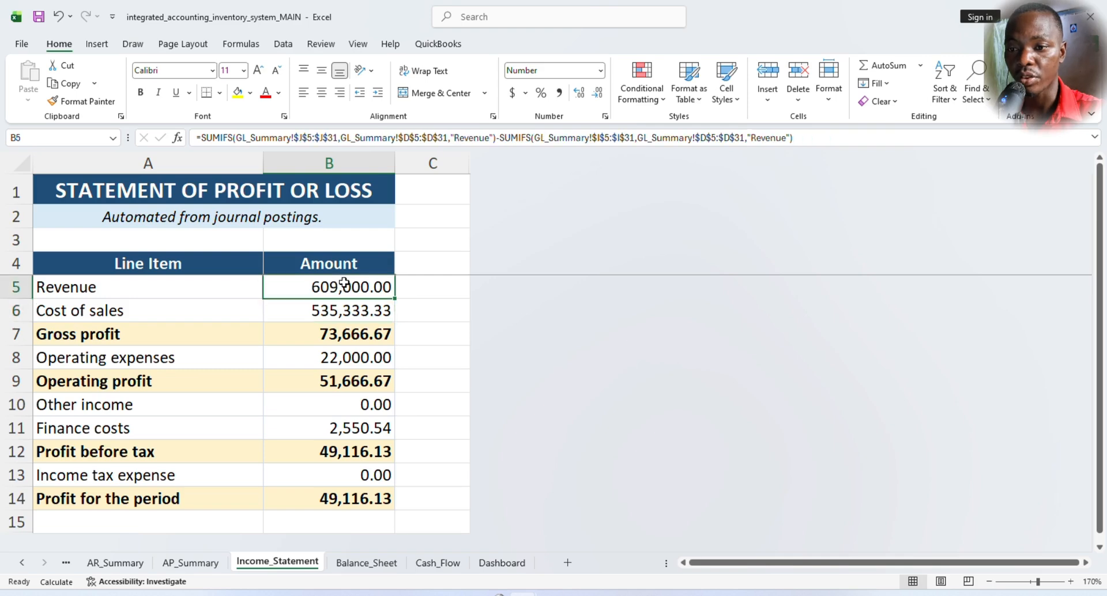
{"action": "left_click", "coordinate": [330, 314]}
{"action": "left_click", "coordinate": [337, 333]}
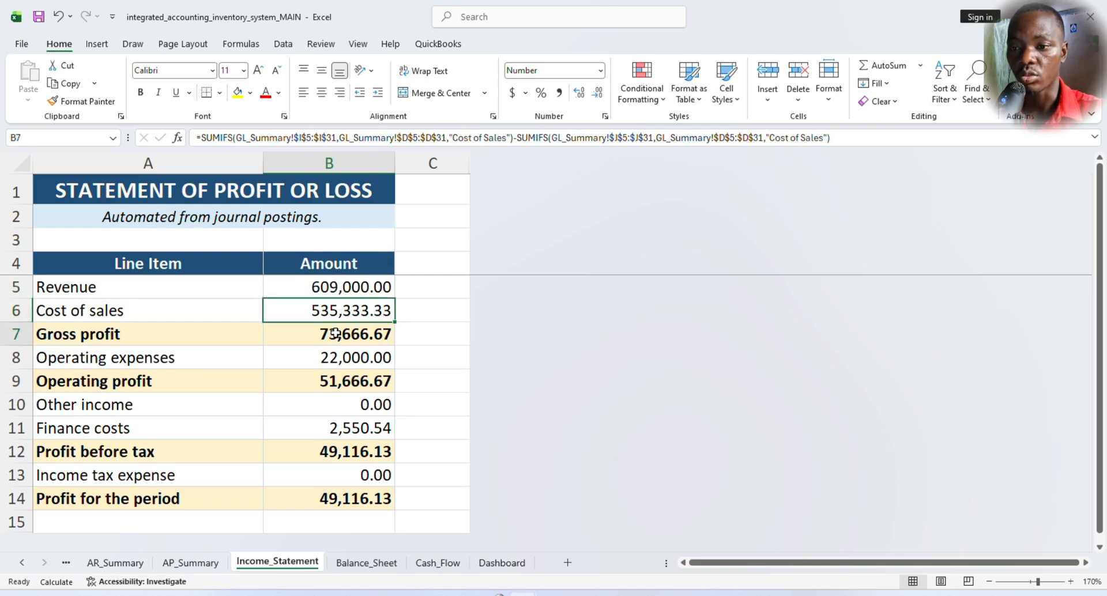
{"action": "left_click", "coordinate": [372, 357]}
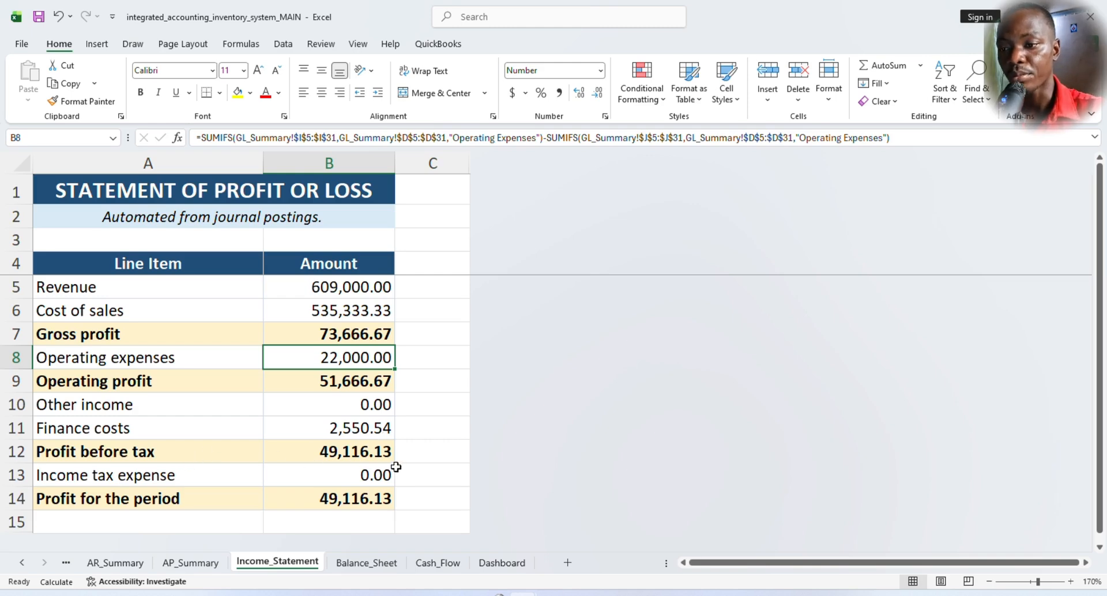
{"action": "left_click", "coordinate": [357, 476]}
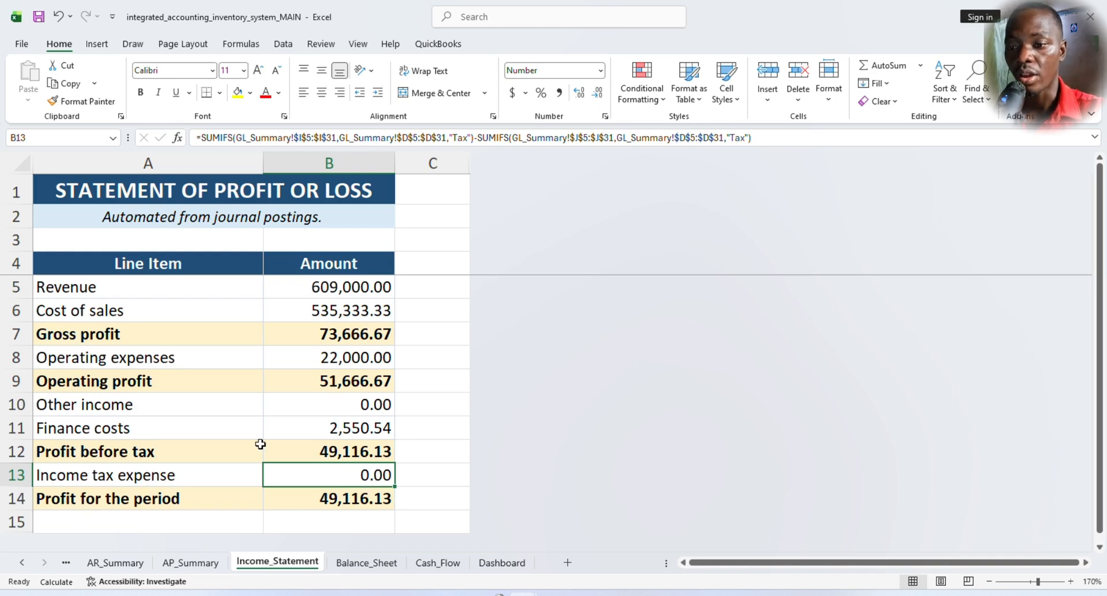
- Open the AP_Summary sheet and inspect the Credit Activity, Cash Settlement, Closing Balance and Settlement % formulas for SUP-001, plus the other supplier names
{"action": "left_click", "coordinate": [191, 565]}
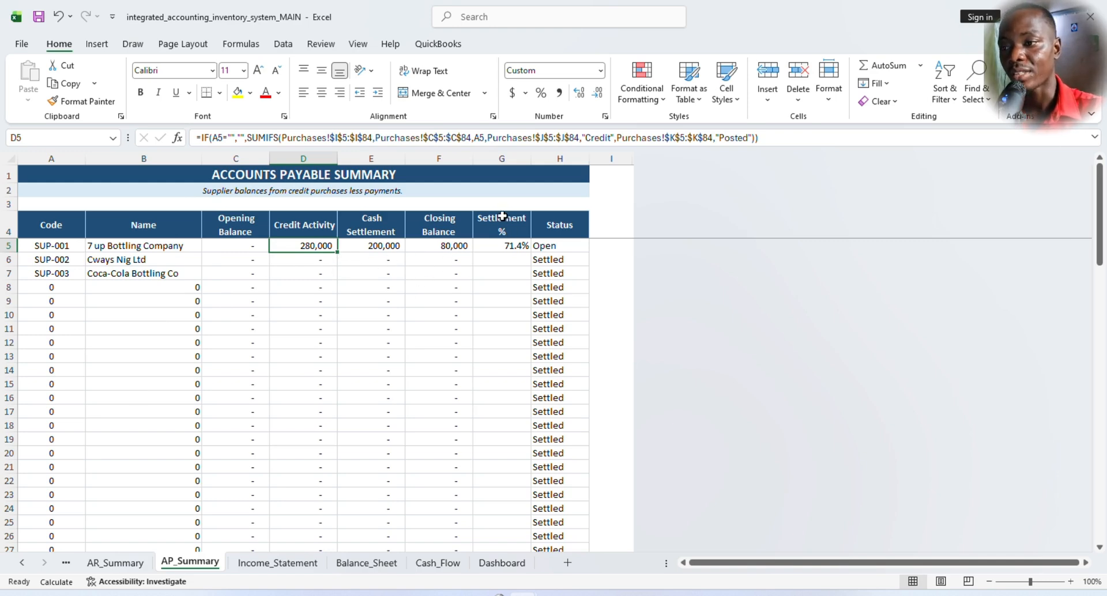
{"action": "left_click", "coordinate": [508, 246]}
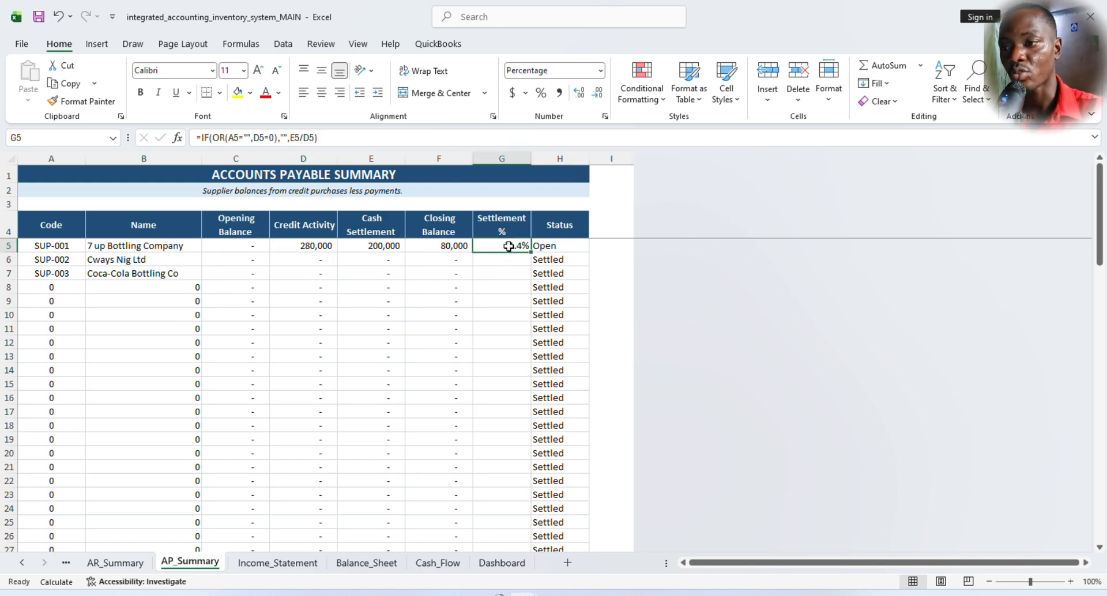
{"action": "left_click", "coordinate": [324, 250]}
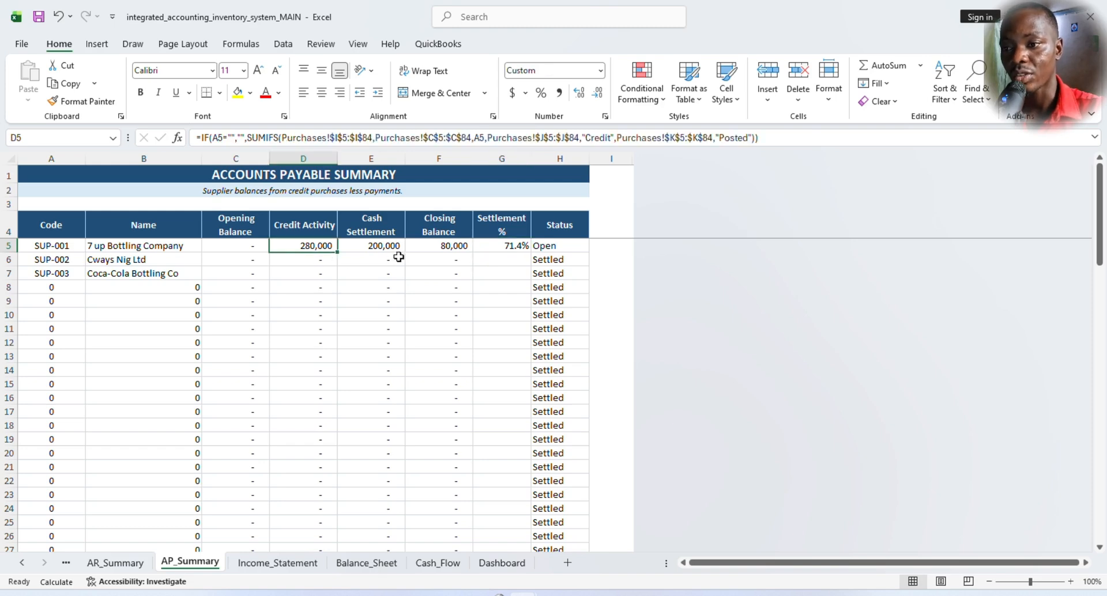
{"action": "left_click", "coordinate": [378, 246]}
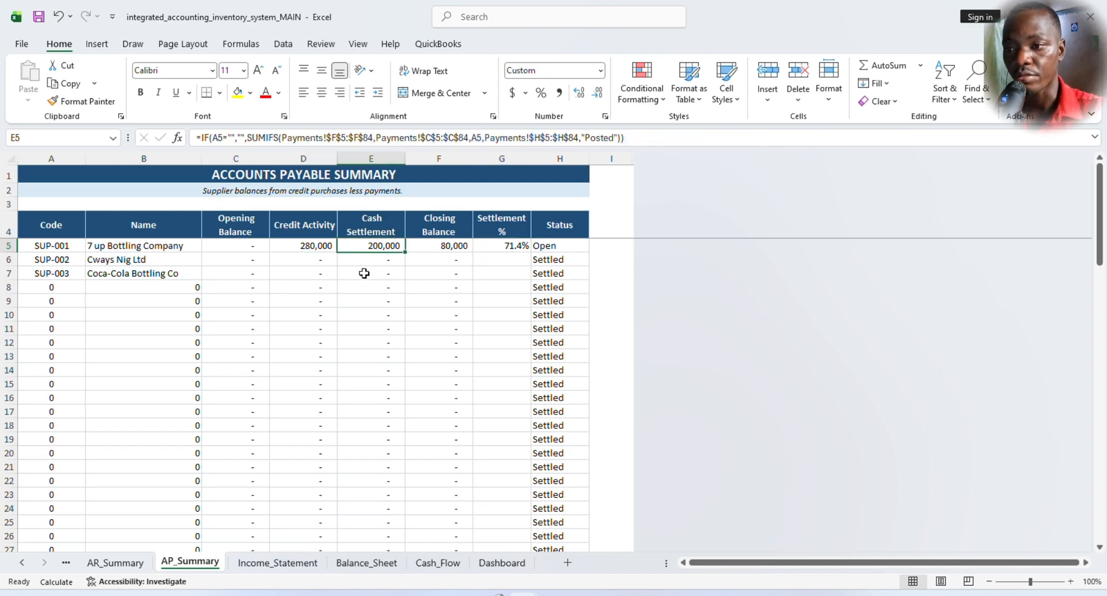
{"action": "left_click", "coordinate": [442, 247]}
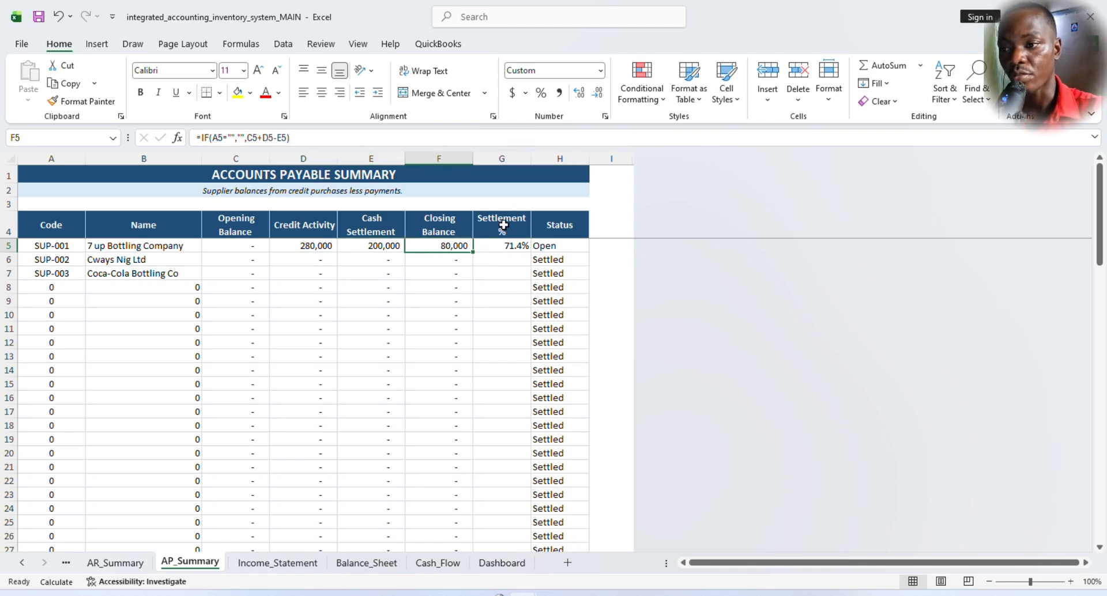
{"action": "left_click", "coordinate": [507, 245]}
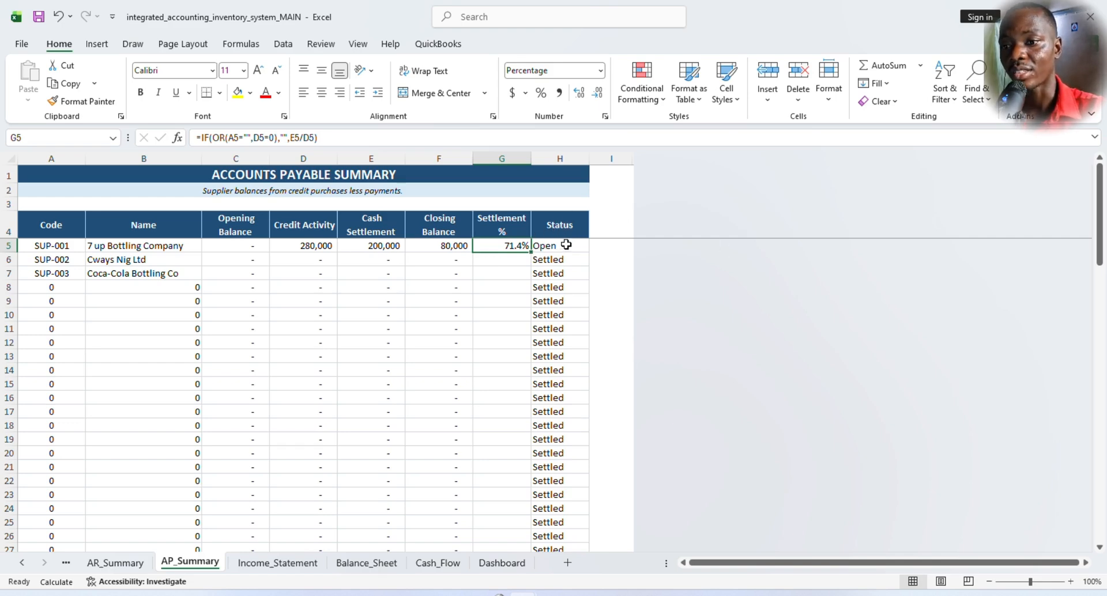
{"action": "left_click", "coordinate": [110, 260]}
{"action": "left_click", "coordinate": [120, 275]}
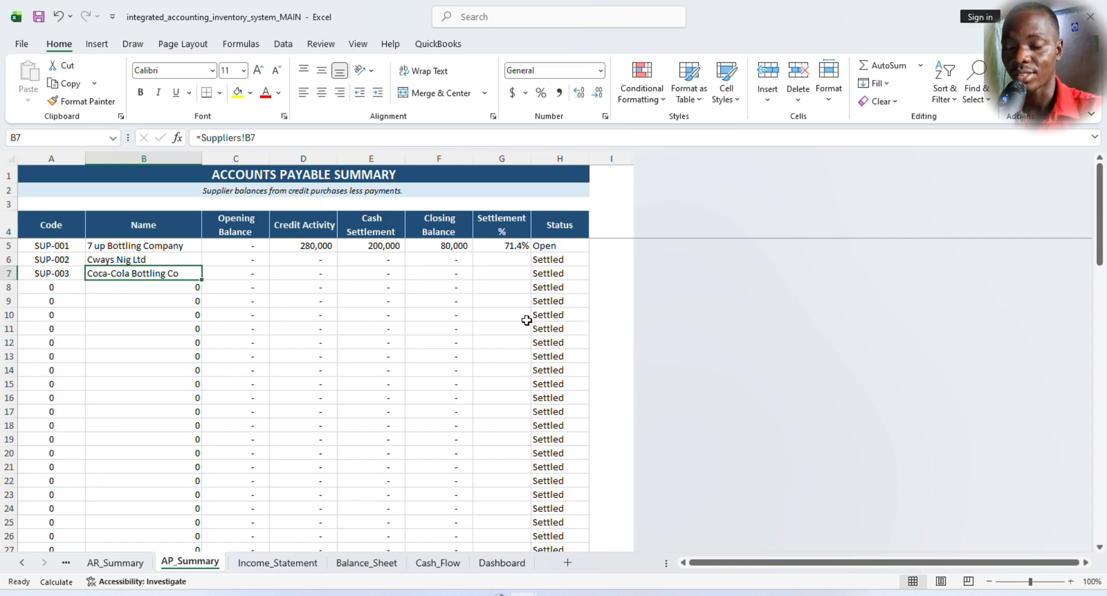
- Open the AR_Summary sheet and inspect the Settlement % formula for CUS-001 and the Status formulas of the first three customers
{"action": "left_click", "coordinate": [121, 567]}
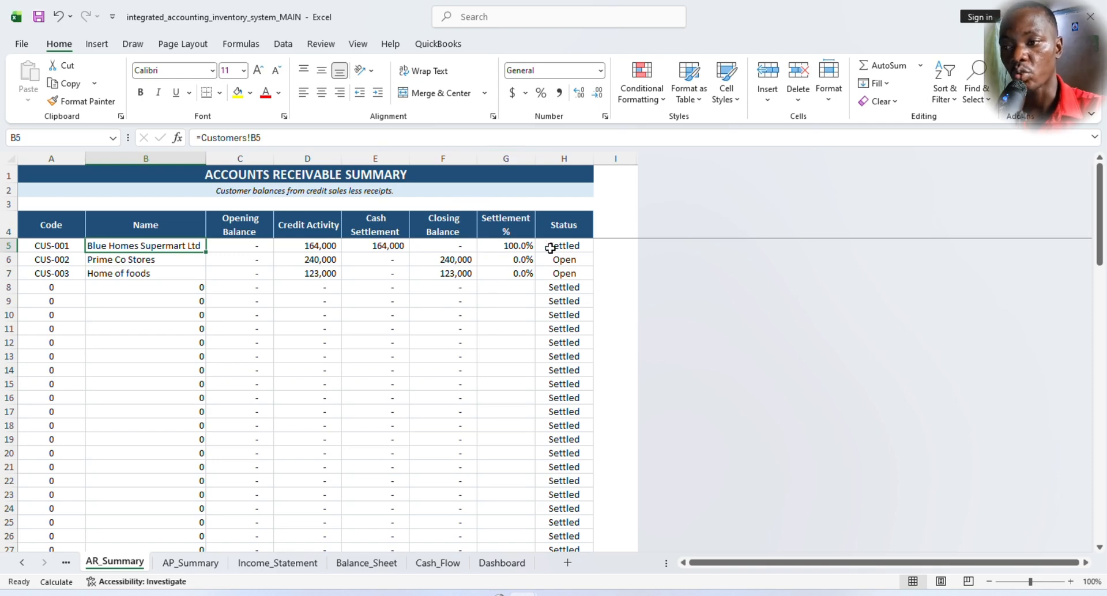
{"action": "left_click", "coordinate": [503, 245]}
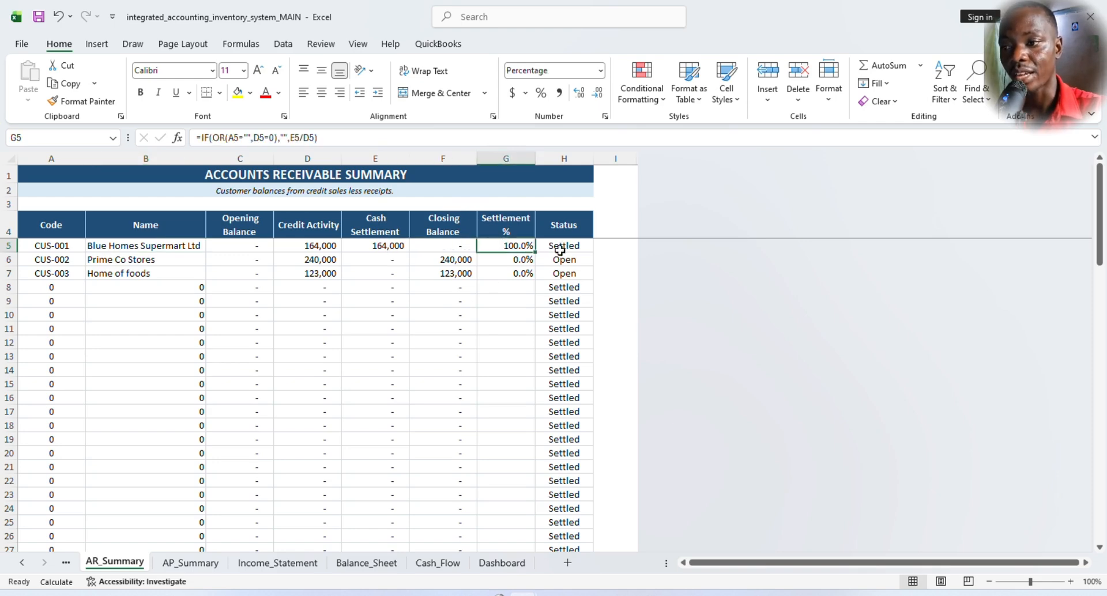
{"action": "left_click", "coordinate": [559, 247]}
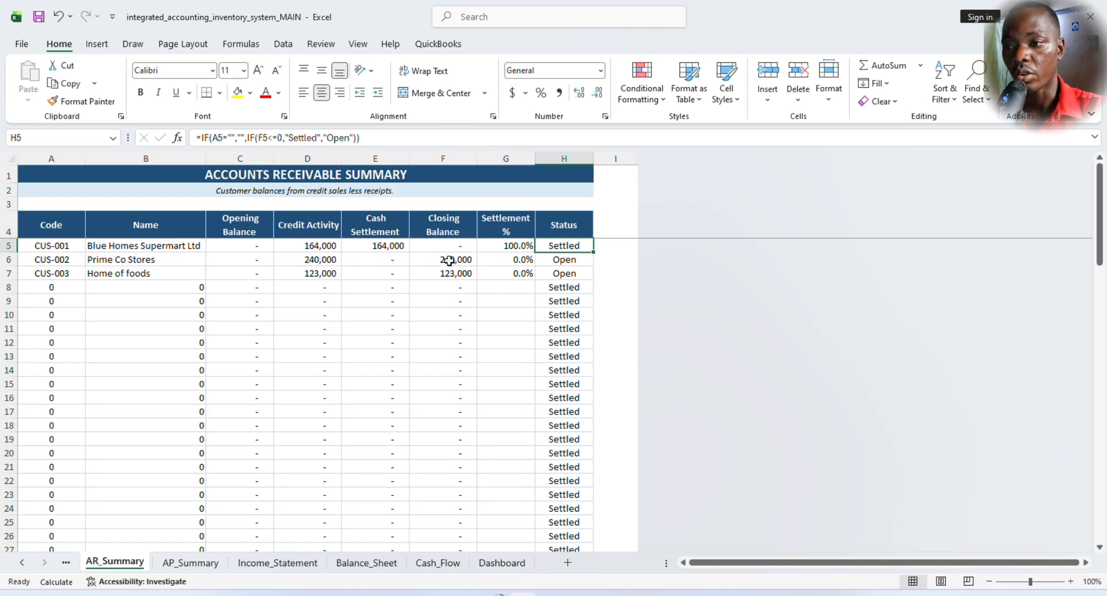
{"action": "left_click", "coordinate": [561, 262]}
{"action": "left_click", "coordinate": [561, 278]}
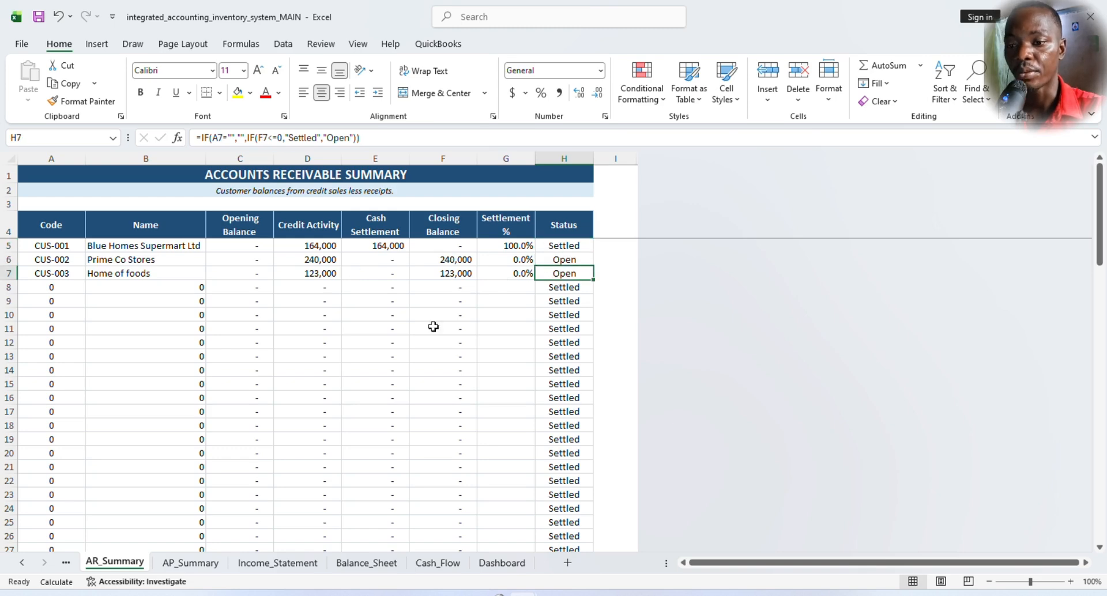
- Open the Inventory_Summary sheet, highlight the opening quantities and values of the first four items, and inspect the Sold Qty formula for Sprite
{"action": "scroll", "coordinate": [84, 565], "scroll_direction": "up", "scroll_amount": 1}
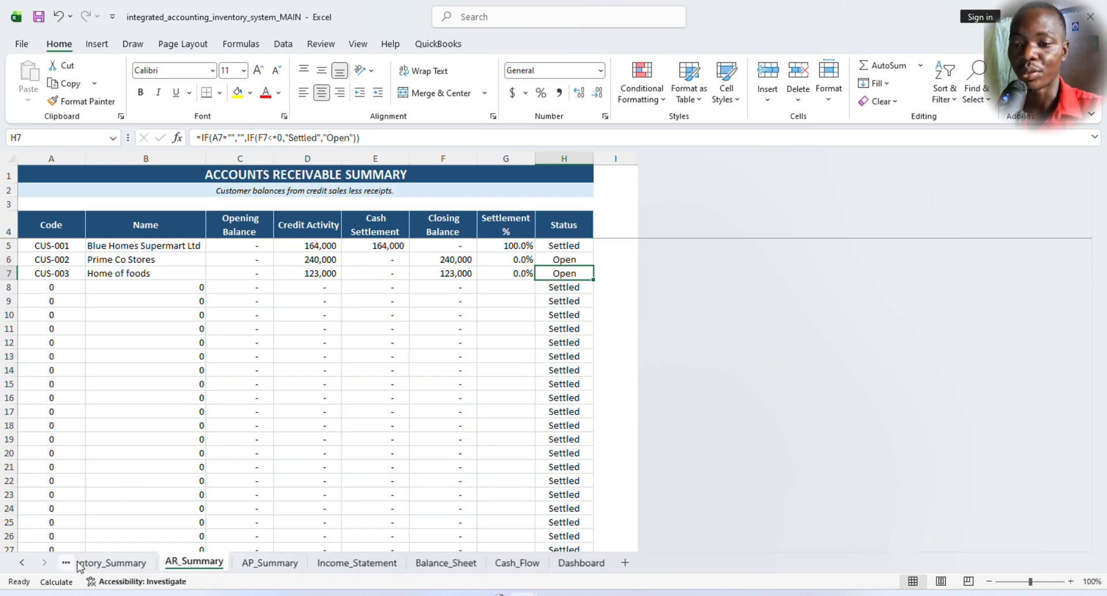
{"action": "left_click", "coordinate": [139, 564]}
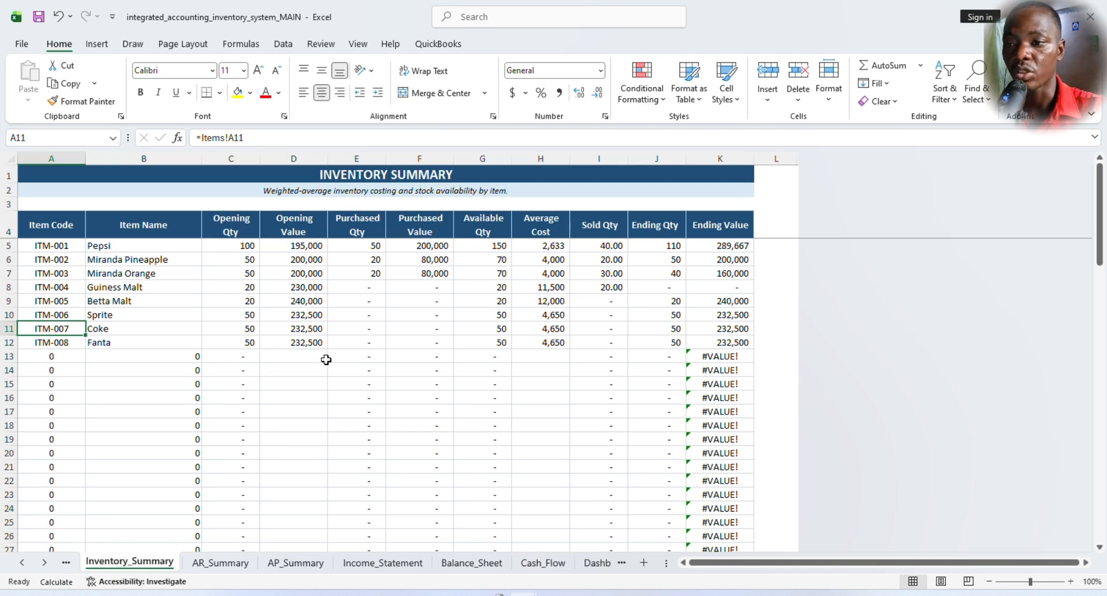
{"action": "left_click_drag", "start_coordinate": [49, 247], "coordinate": [294, 290]}
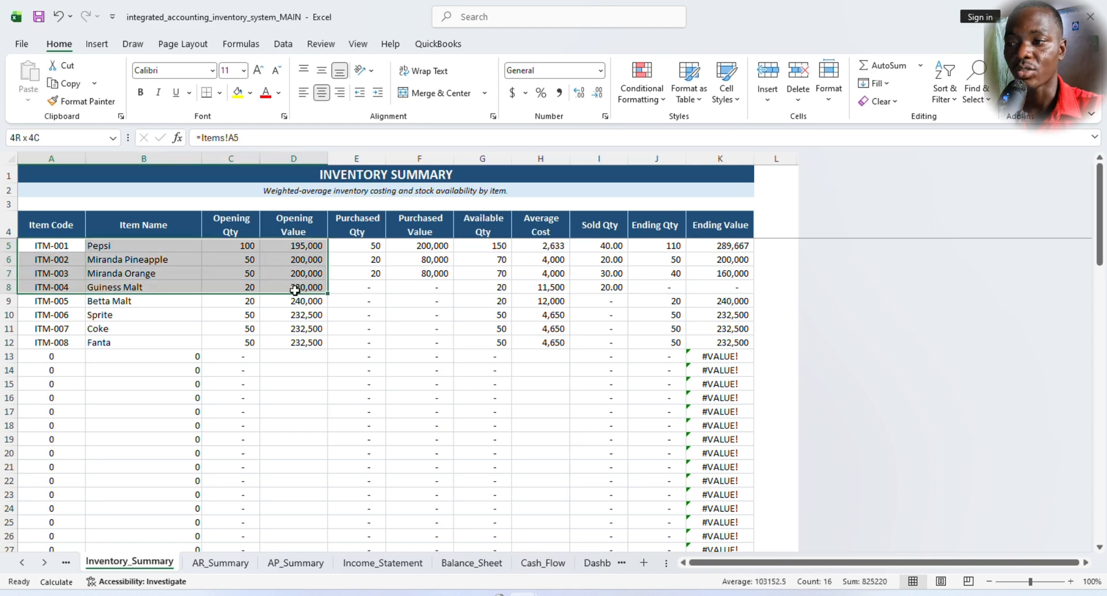
{"action": "left_click", "coordinate": [586, 312]}
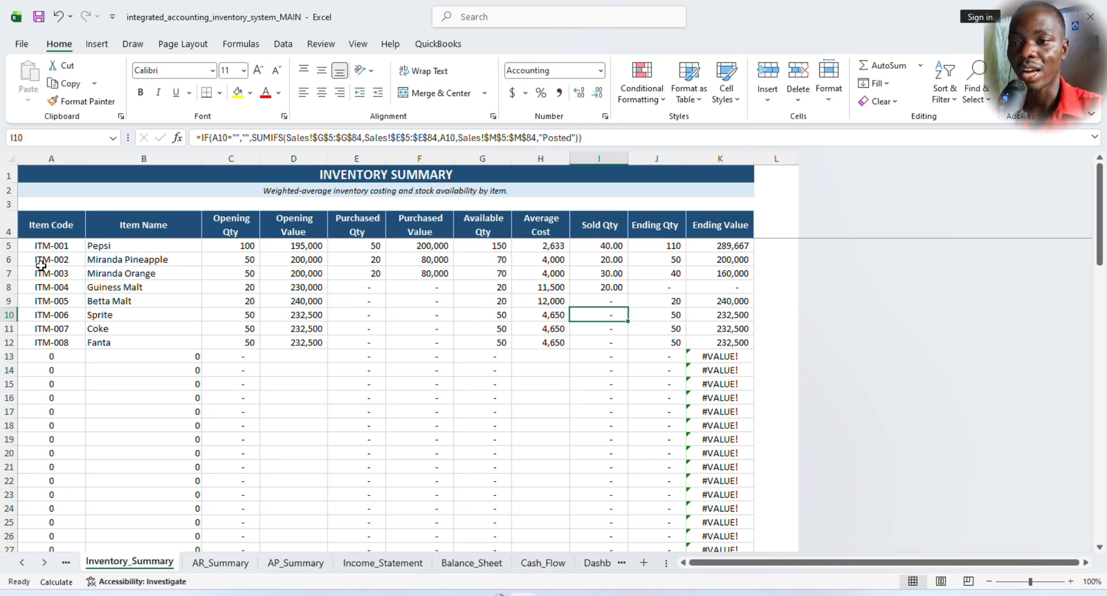
- Open the Trial_Balance sheet and review the opening, current and closing balances from the first account down to the TOTAL row
{"action": "left_click", "coordinate": [66, 562]}
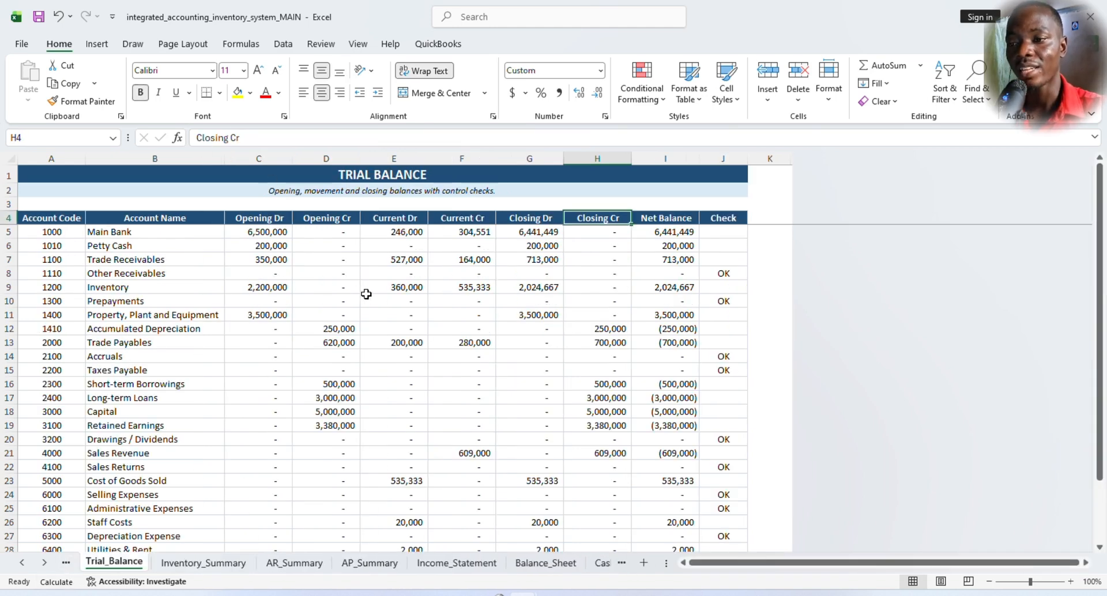
{"action": "scroll", "coordinate": [366, 294], "scroll_direction": "down", "scroll_amount": 1}
{"action": "scroll", "coordinate": [369, 294], "scroll_direction": "up", "scroll_amount": 1}
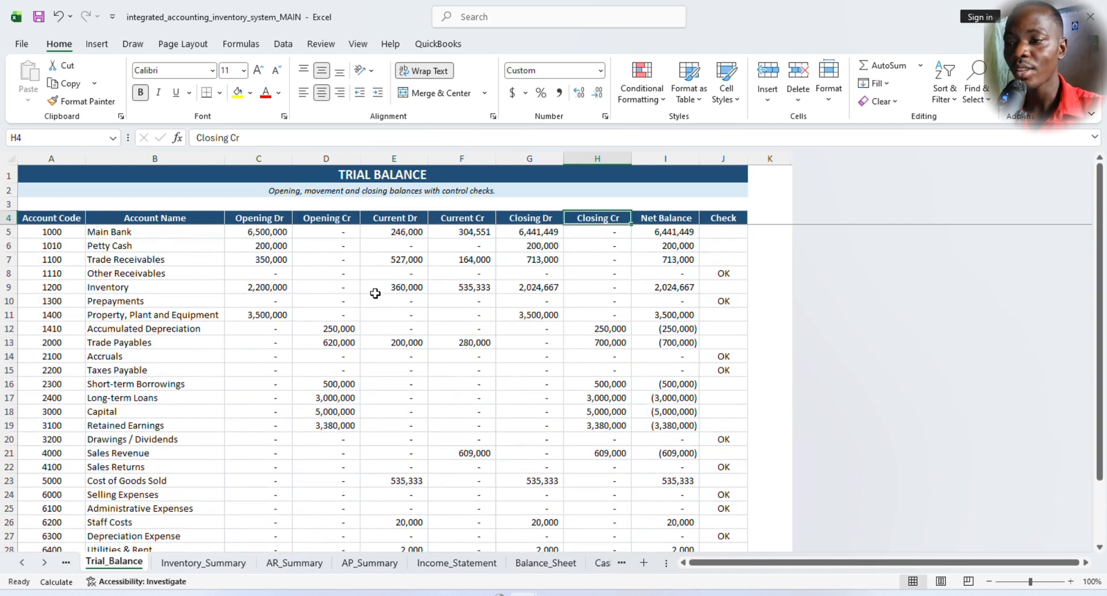
{"action": "scroll", "coordinate": [378, 294], "scroll_direction": "down", "scroll_amount": 4}
{"action": "scroll", "coordinate": [386, 291], "scroll_direction": "up", "scroll_amount": 4}
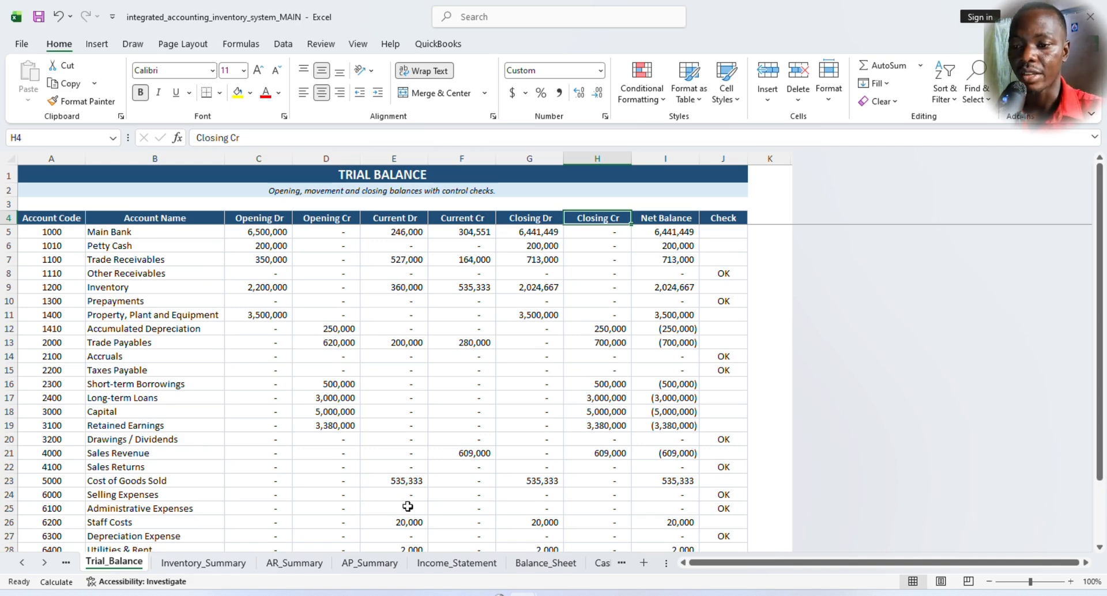
{"action": "scroll", "coordinate": [415, 381], "scroll_direction": "down", "scroll_amount": 1}
{"action": "scroll", "coordinate": [414, 381], "scroll_direction": "down", "scroll_amount": 5}
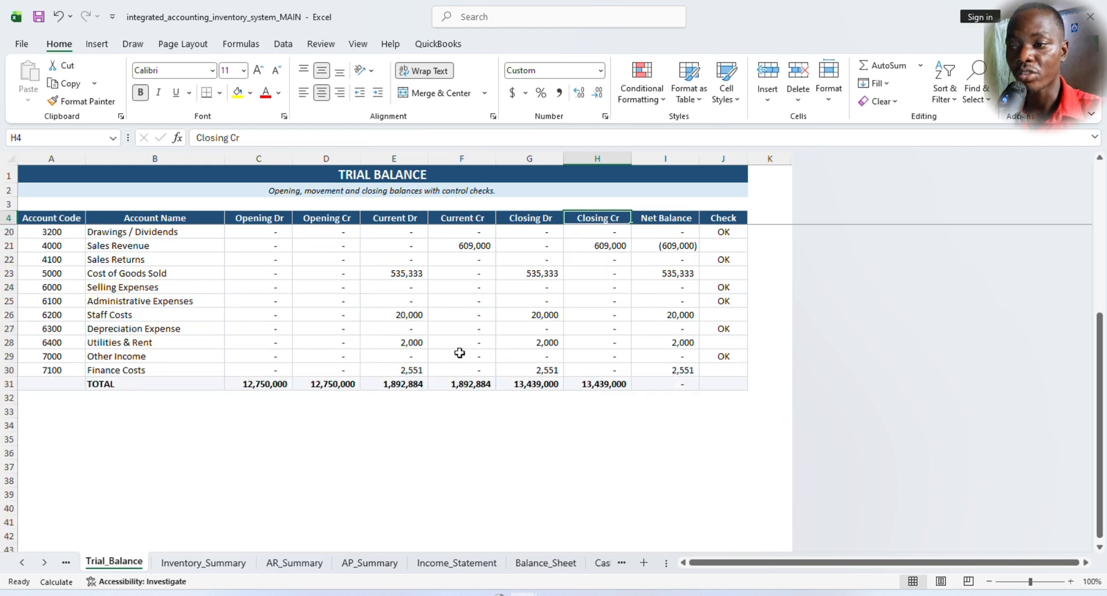
{"action": "scroll", "coordinate": [514, 358], "scroll_direction": "up", "scroll_amount": 3}
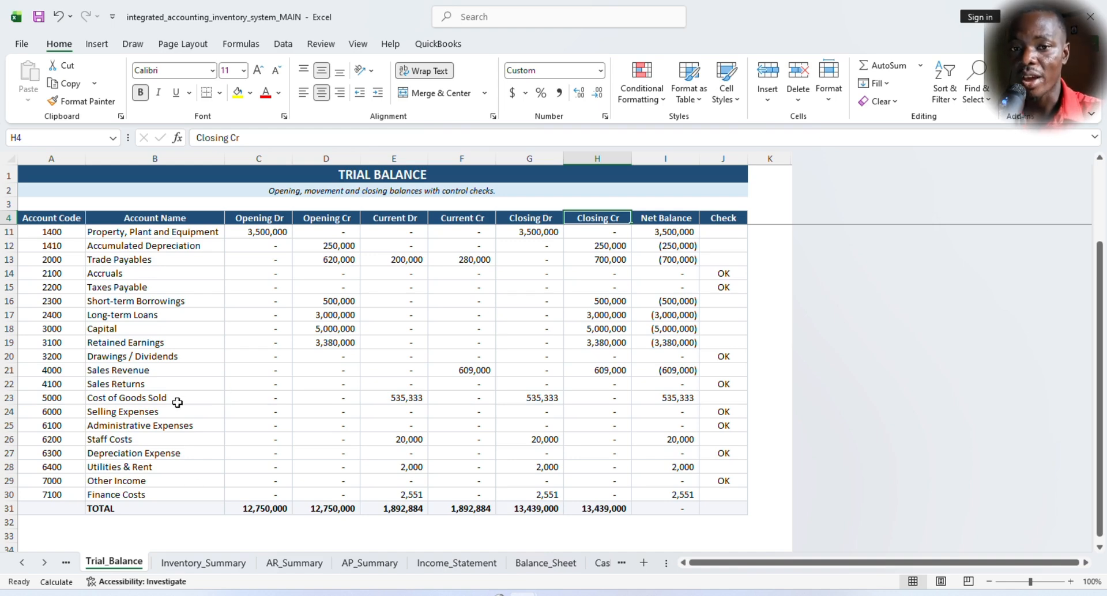
{"action": "scroll", "coordinate": [501, 377], "scroll_direction": "down", "scroll_amount": 2}
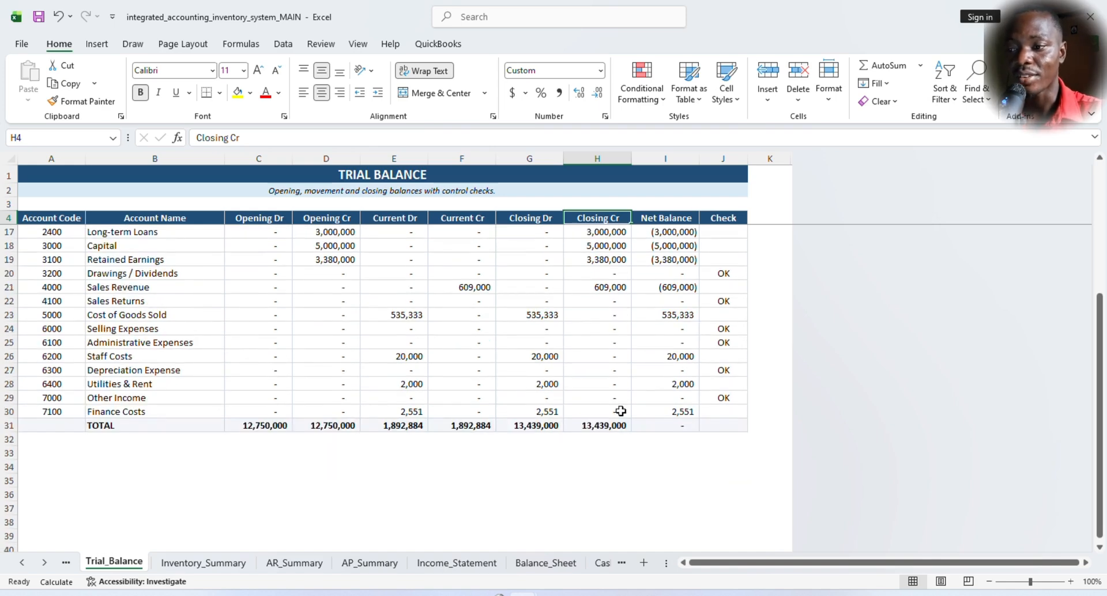
{"action": "scroll", "coordinate": [619, 411], "scroll_direction": "up", "scroll_amount": 4}
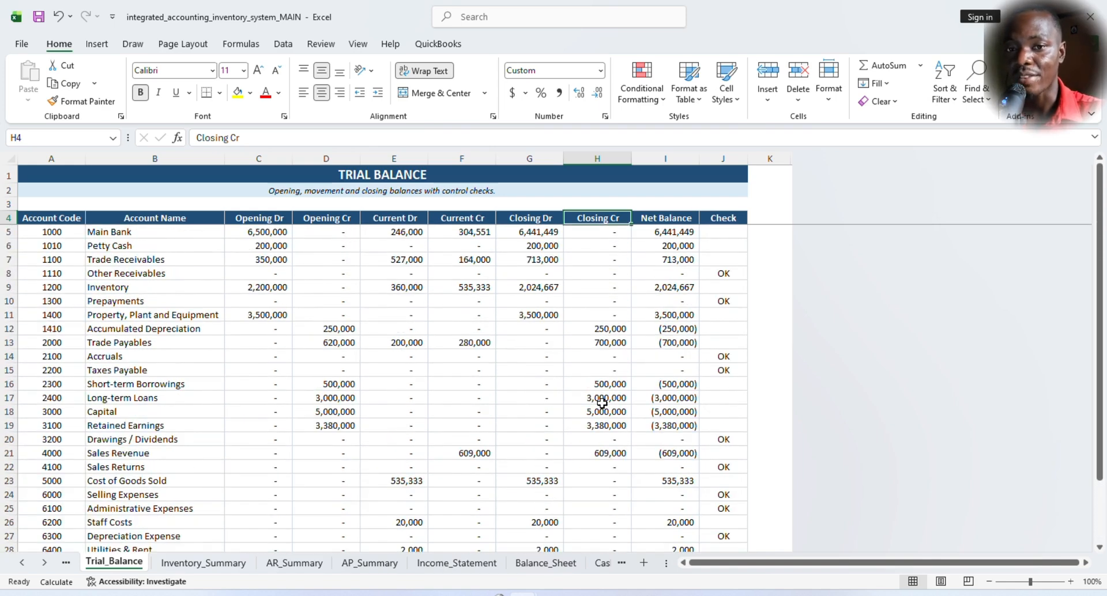
{"action": "scroll", "coordinate": [607, 403], "scroll_direction": "down", "scroll_amount": 3}
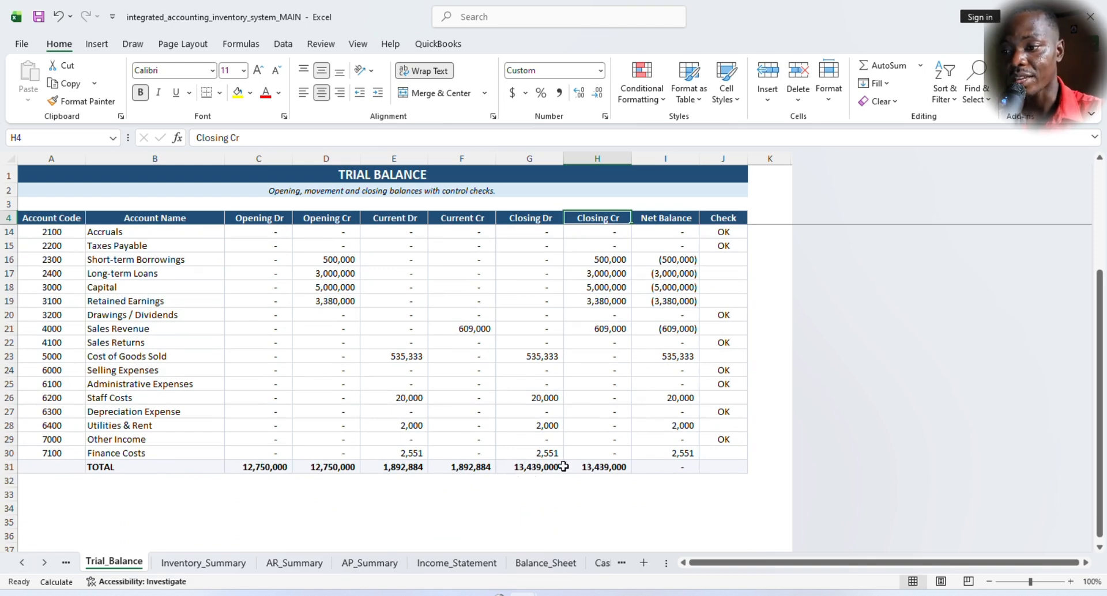
- Compare the Closing Dr and Closing Cr totals in the trial balance and inspect the Net Balance total's formula
{"action": "left_click", "coordinate": [522, 468]}
{"action": "left_click_drag", "start_coordinate": [521, 467], "coordinate": [600, 468]}
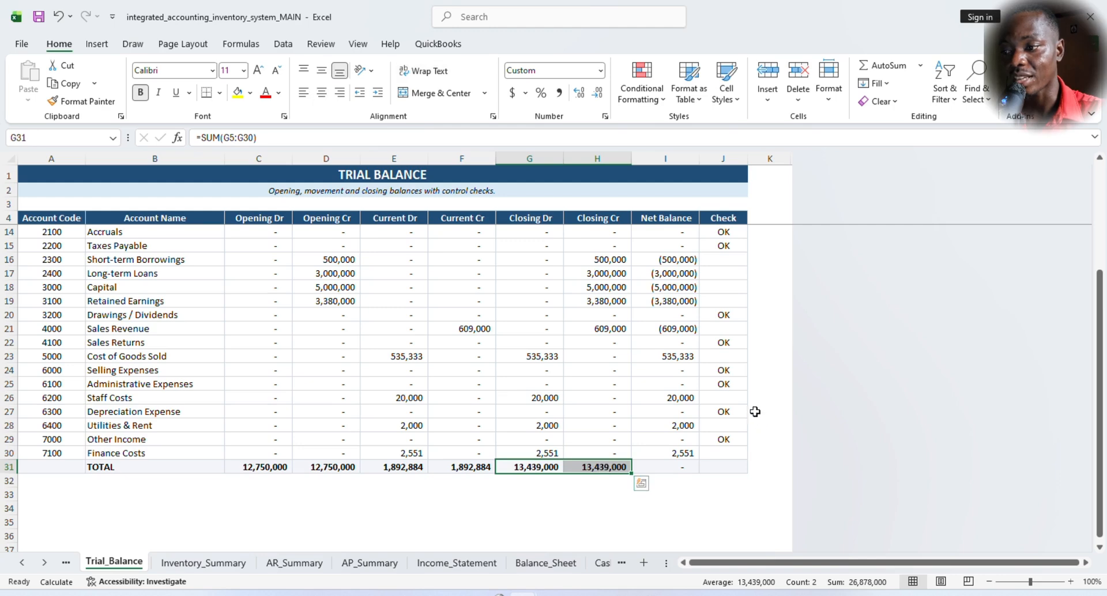
{"action": "left_click", "coordinate": [676, 468]}
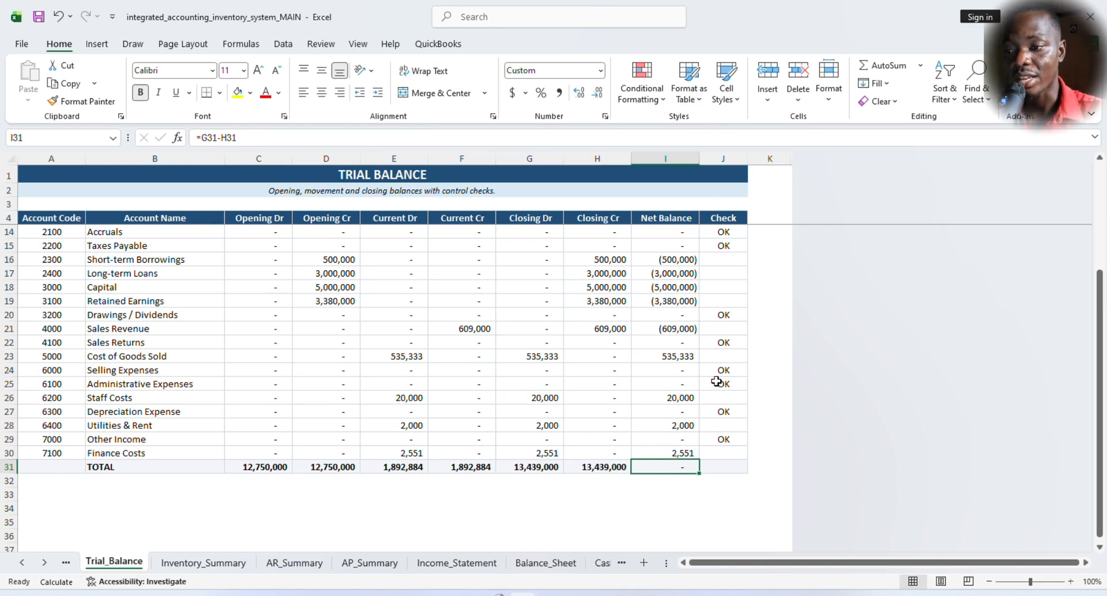
- View the GL_Summary sheet and examine the purchase and sale entries generated in the Auto_Journal sheet
{"action": "left_click", "coordinate": [65, 563]}
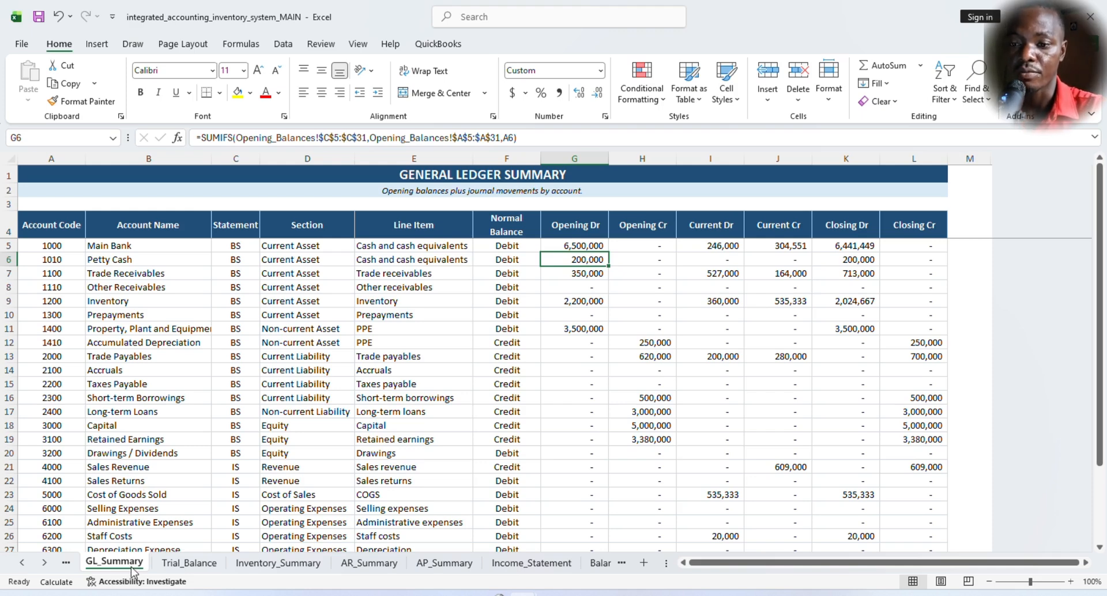
{"action": "left_click", "coordinate": [67, 564]}
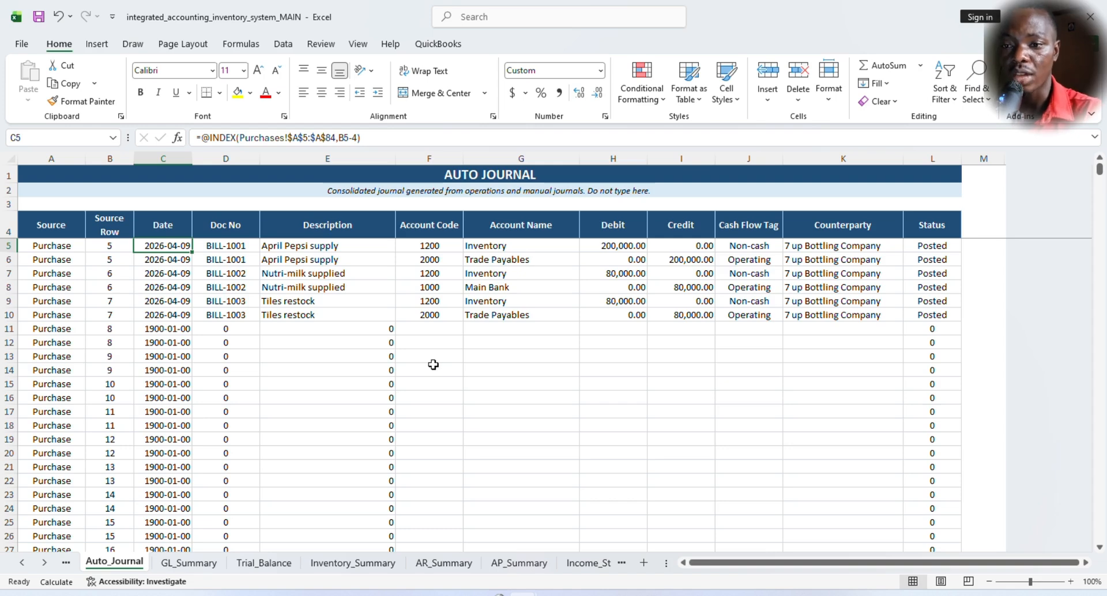
{"action": "scroll", "coordinate": [391, 346], "scroll_direction": "down", "scroll_amount": 13}
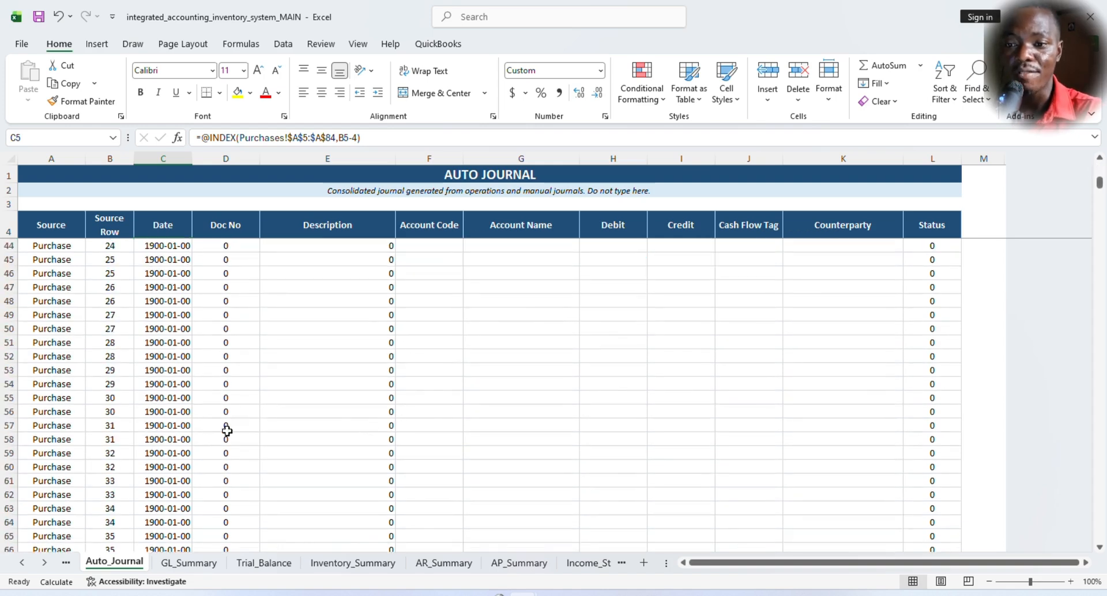
{"action": "scroll", "coordinate": [227, 431], "scroll_direction": "down", "scroll_amount": 17}
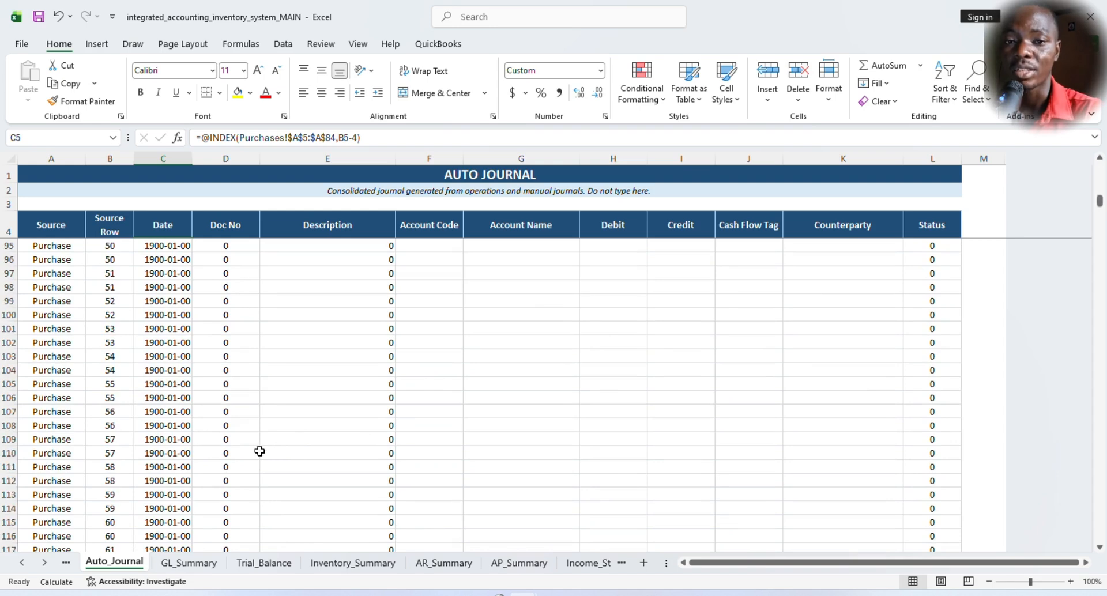
{"action": "scroll", "coordinate": [260, 451], "scroll_direction": "down", "scroll_amount": 16}
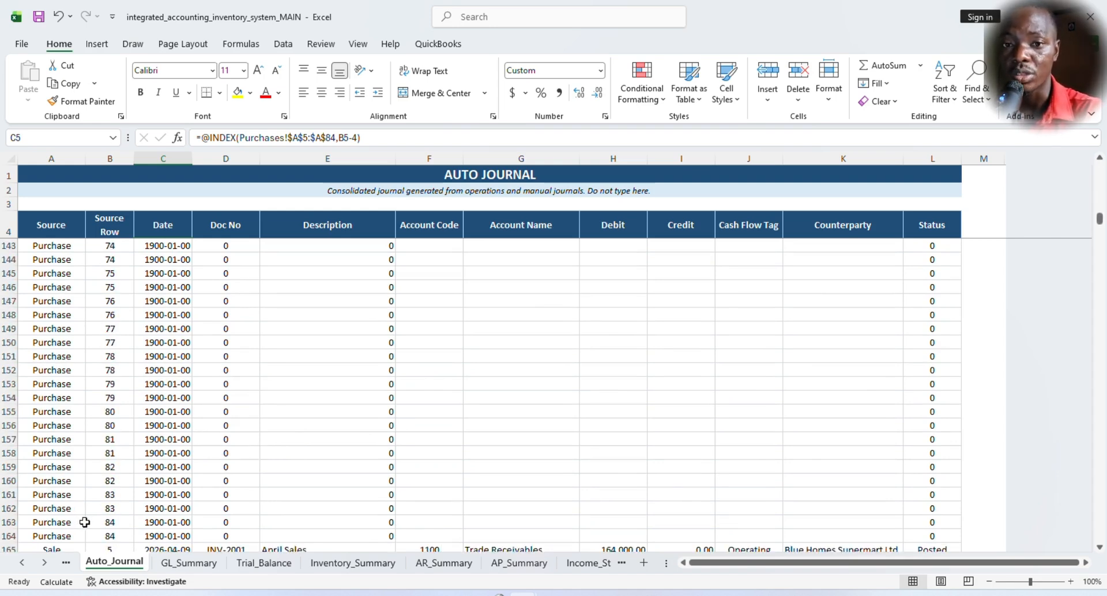
{"action": "scroll", "coordinate": [92, 519], "scroll_direction": "down", "scroll_amount": 5}
{"action": "scroll", "coordinate": [281, 429], "scroll_direction": "up", "scroll_amount": 4}
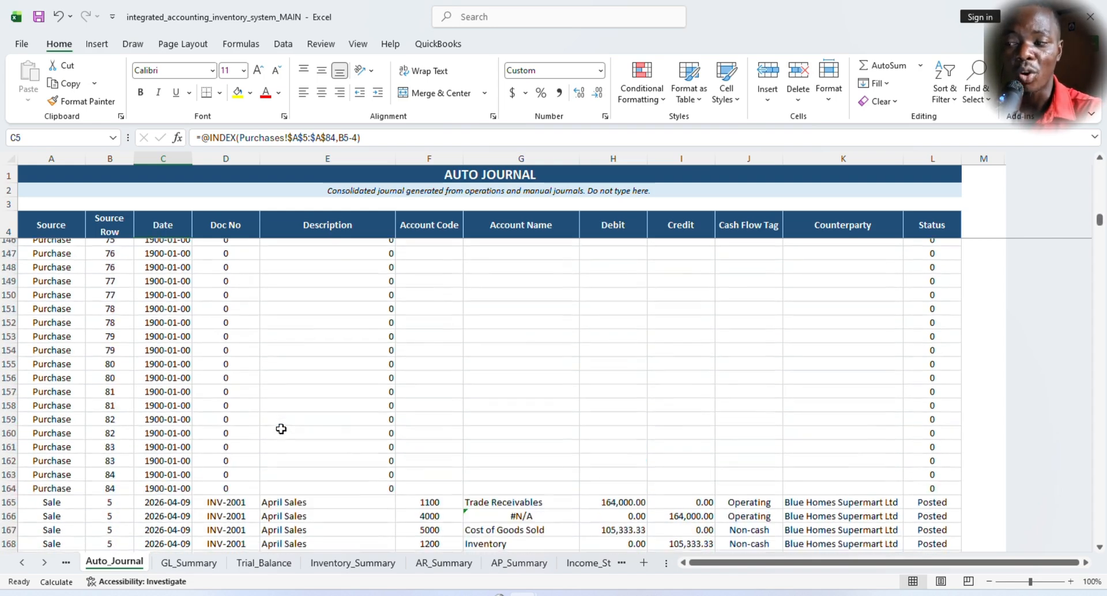
{"action": "scroll", "coordinate": [280, 428], "scroll_direction": "up", "scroll_amount": 3}
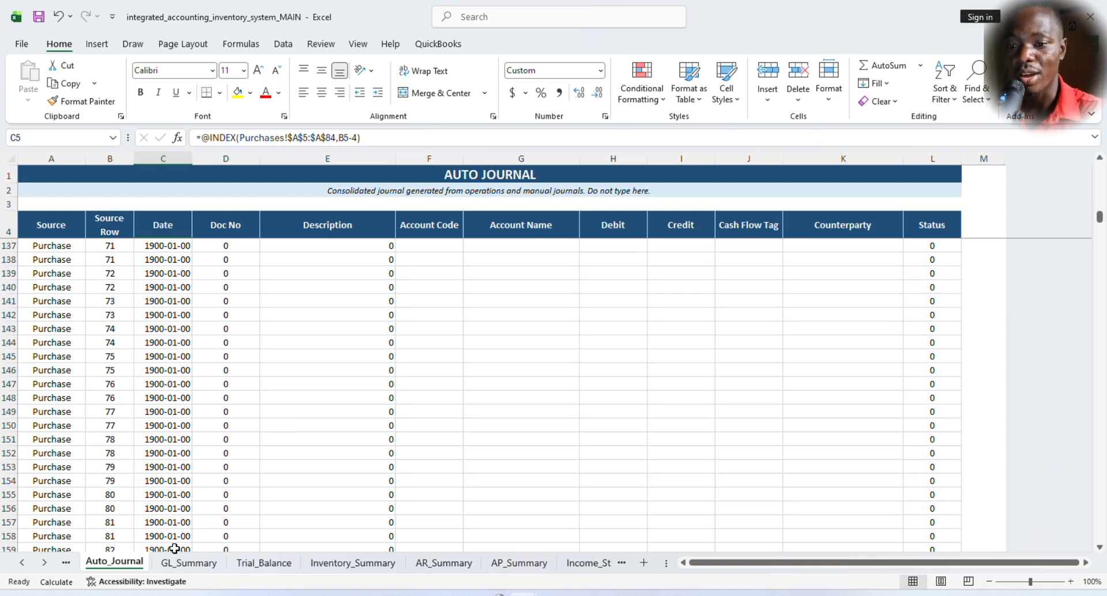
- Open the Manual_JE sheet and review its depreciation journal entries, switching briefly to Auto_Journal for reference
{"action": "left_click", "coordinate": [66, 564]}
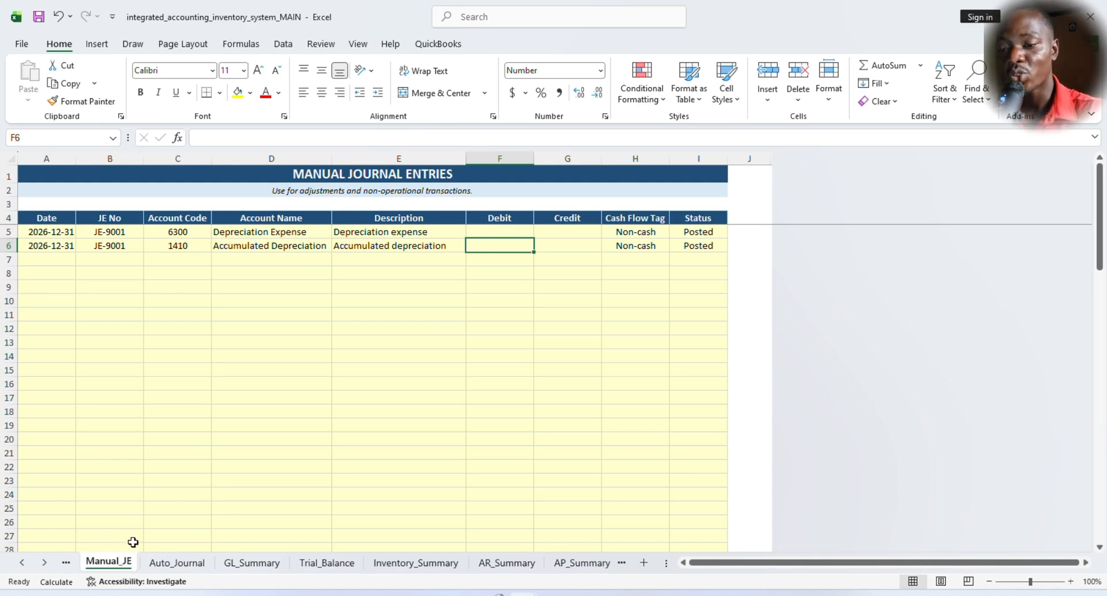
{"action": "left_click", "coordinate": [164, 568]}
{"action": "left_click", "coordinate": [107, 563]}
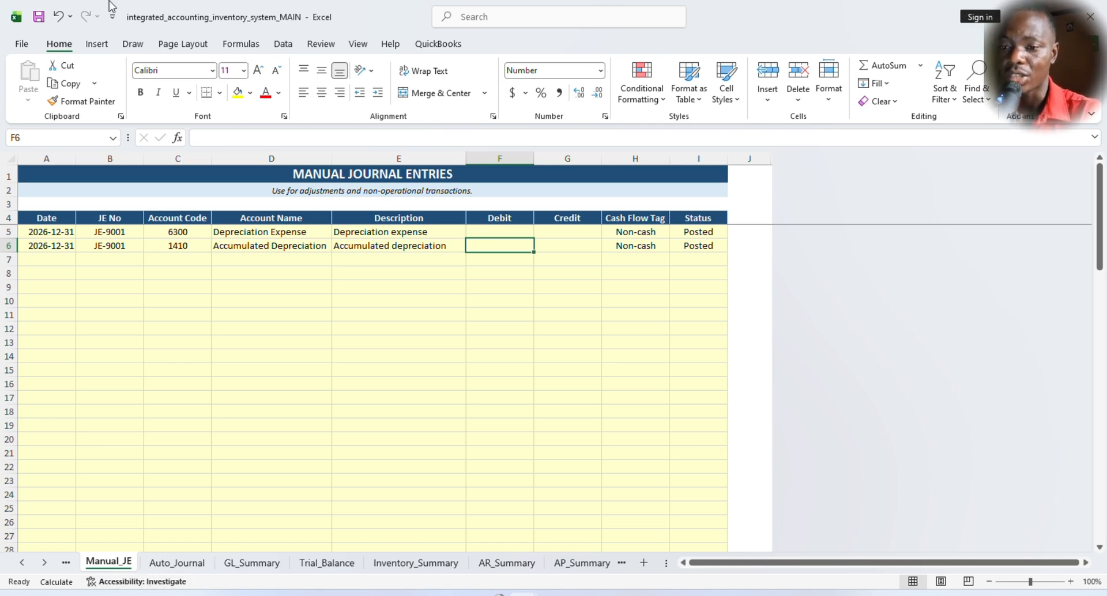
{"action": "mouse_move", "coordinate": [583, 594]}
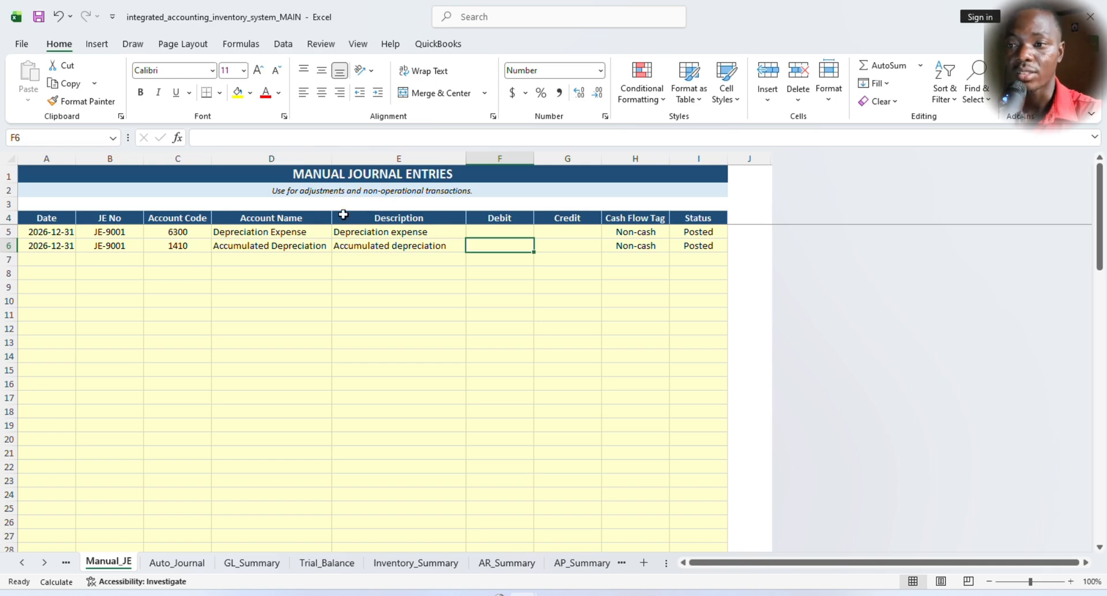
- Read the Manual_JE sheet's usage note and inspect the Account Name lookup formula on the Accumulated Depreciation line
{"action": "left_click", "coordinate": [406, 191]}
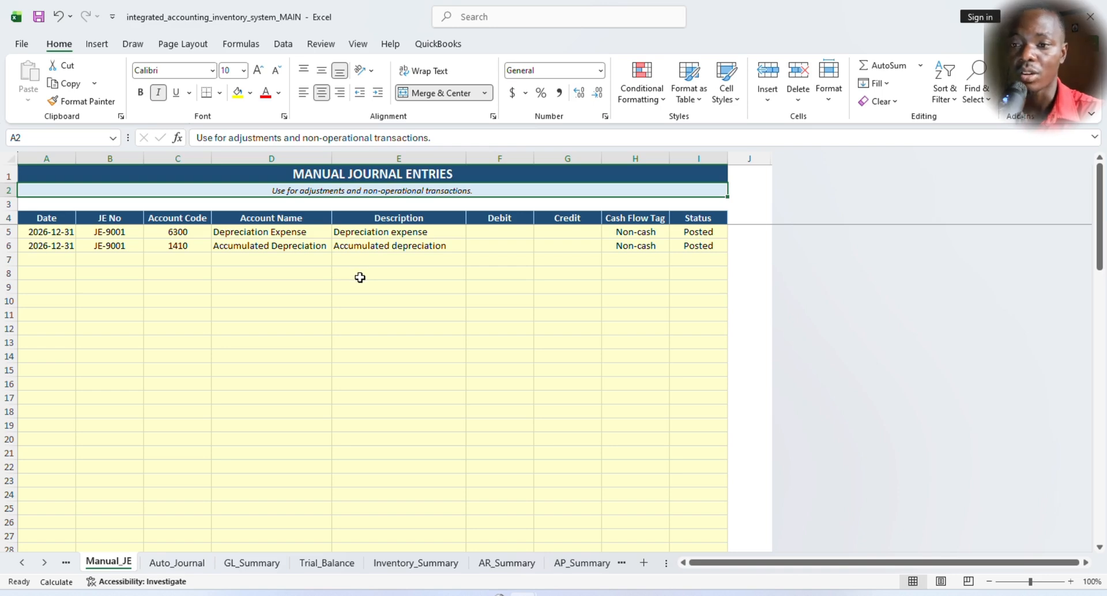
{"action": "left_click", "coordinate": [246, 222]}
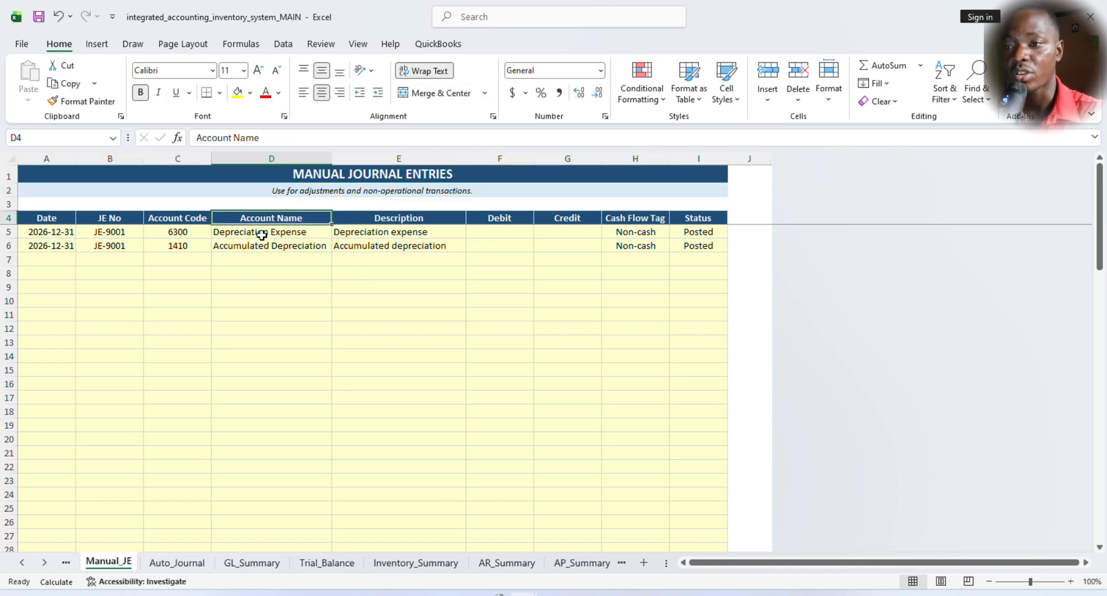
{"action": "left_click", "coordinate": [252, 246]}
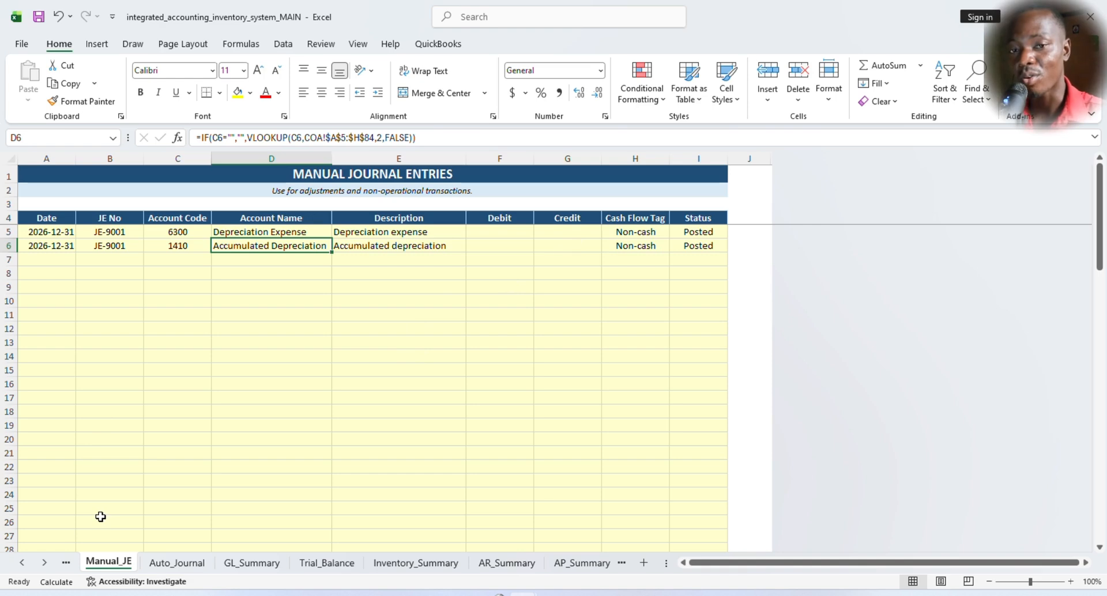
- Open the Expenses sheet and review its purpose note and the rent, staff and finance cost entries with their Expense Name formulas
{"action": "left_click", "coordinate": [66, 564]}
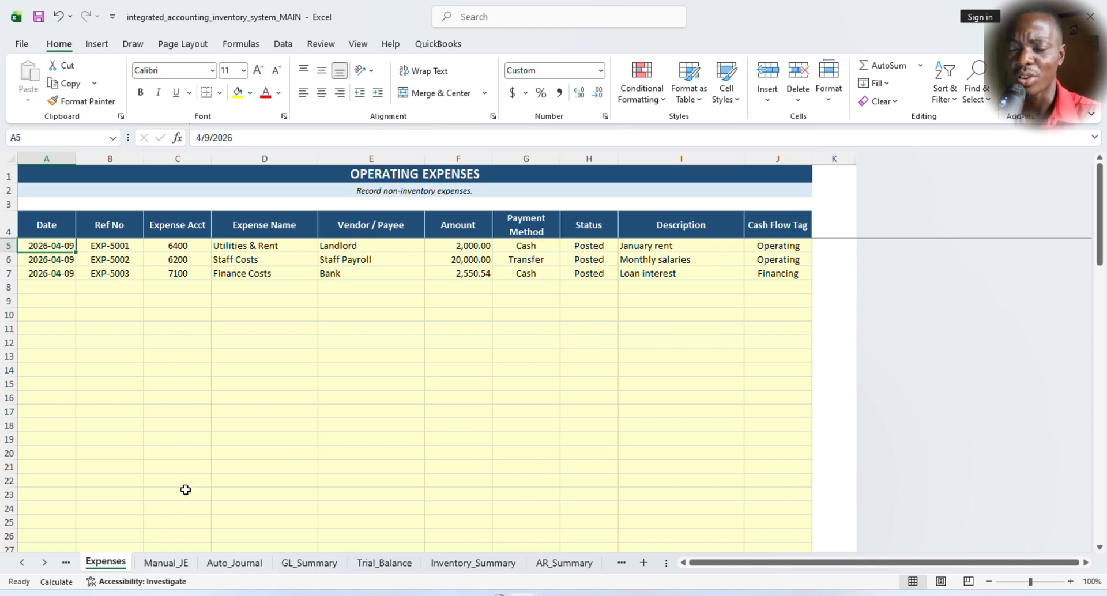
{"action": "left_click", "coordinate": [404, 172]}
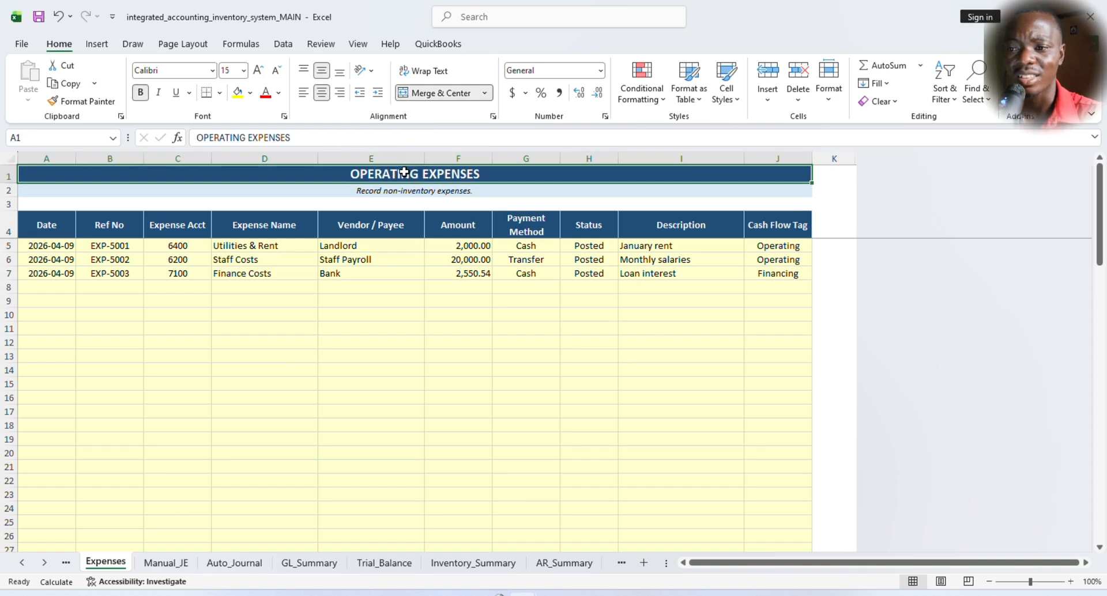
{"action": "left_click", "coordinate": [459, 190]}
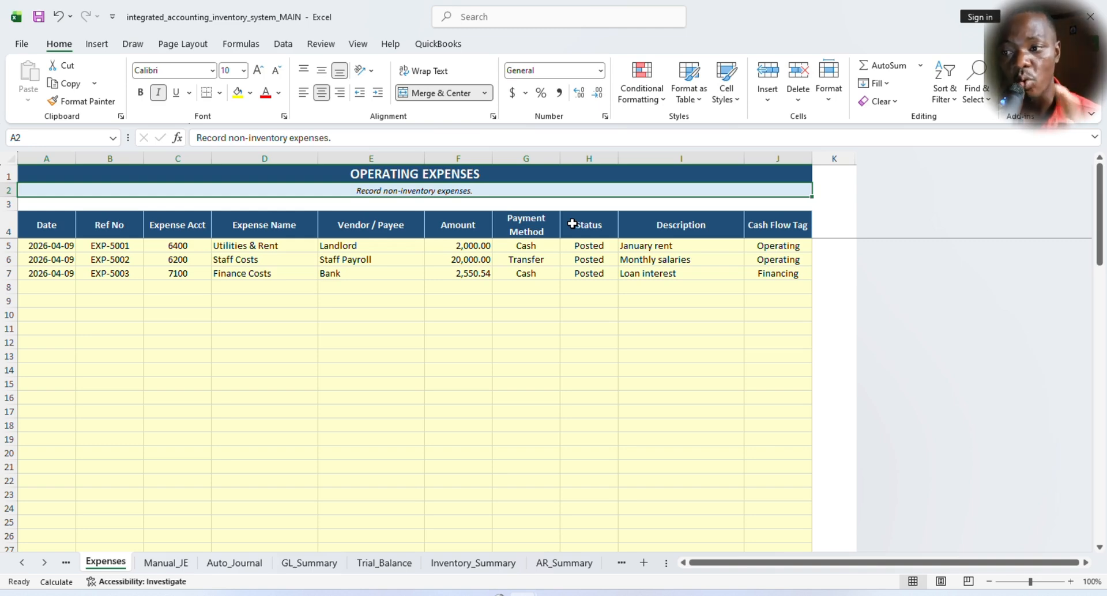
{"action": "left_click", "coordinate": [250, 245]}
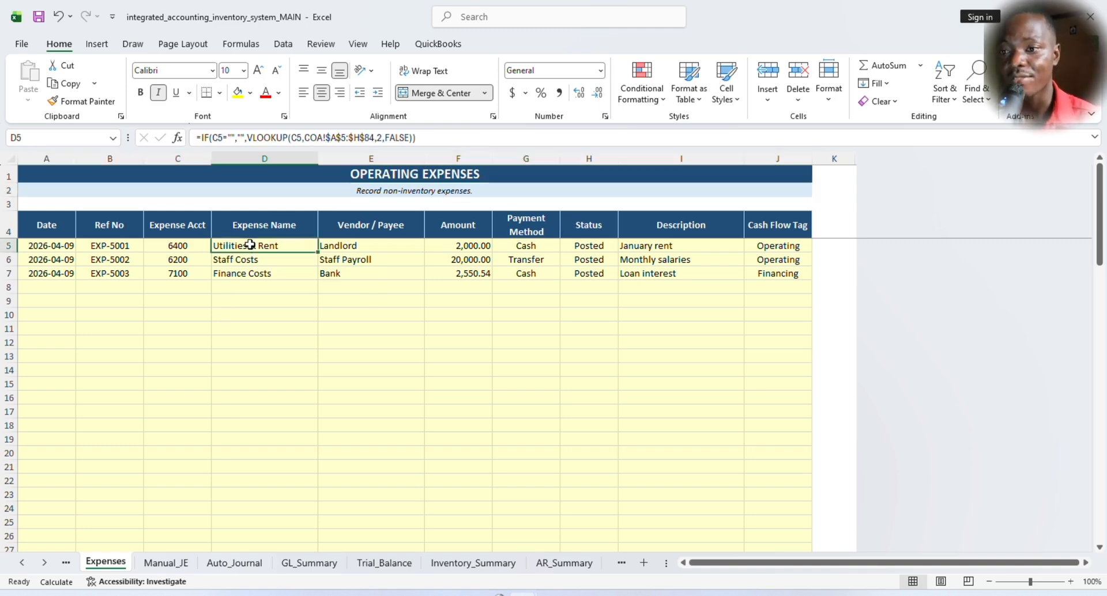
{"action": "left_click", "coordinate": [364, 242]}
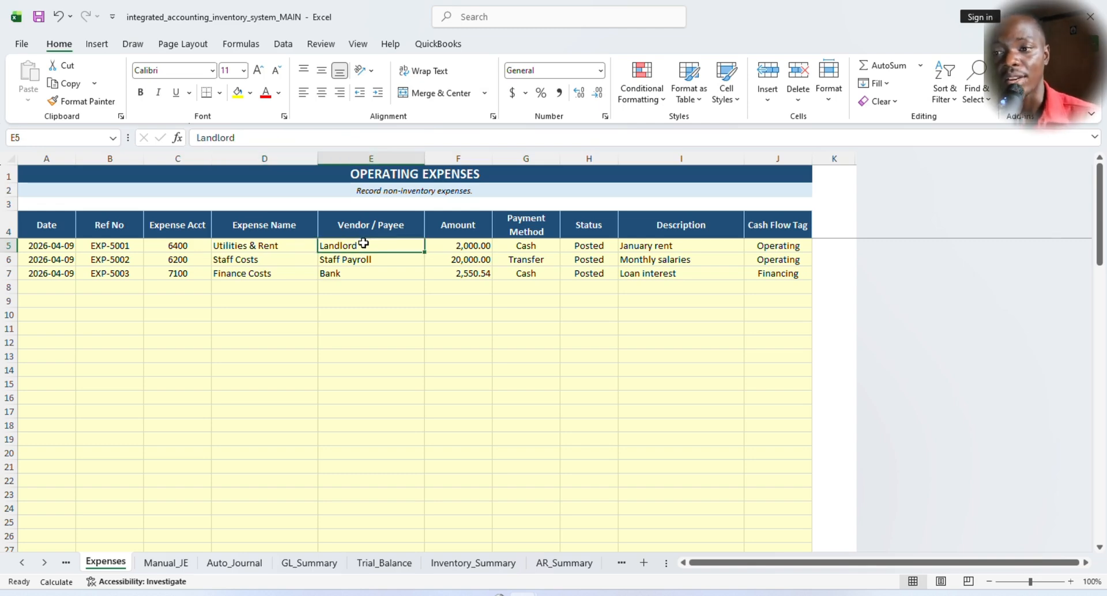
{"action": "left_click", "coordinate": [258, 258]}
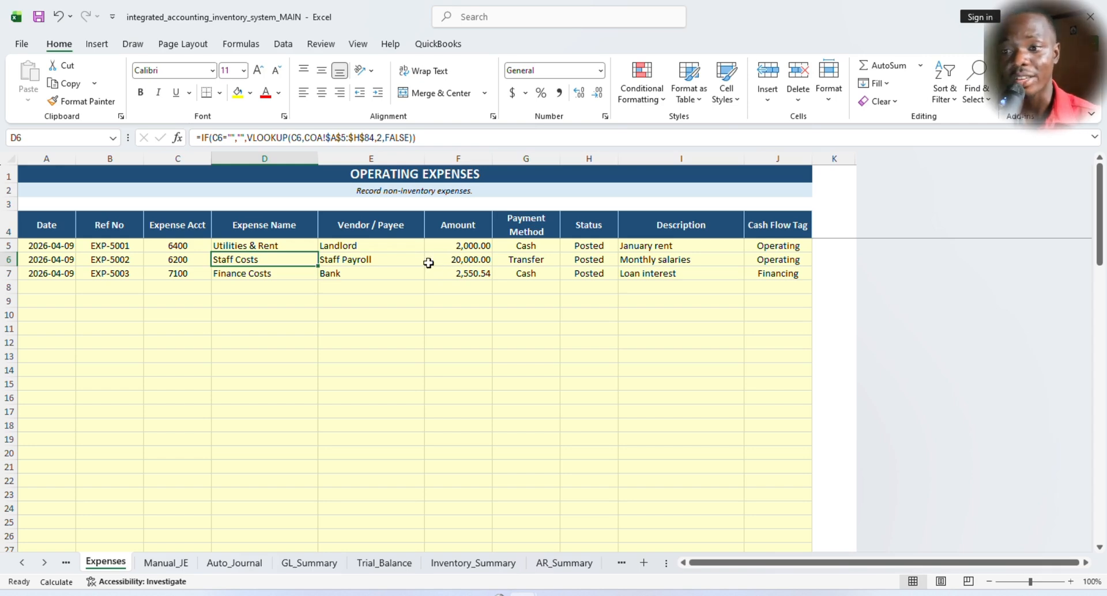
{"action": "left_click", "coordinate": [267, 274]}
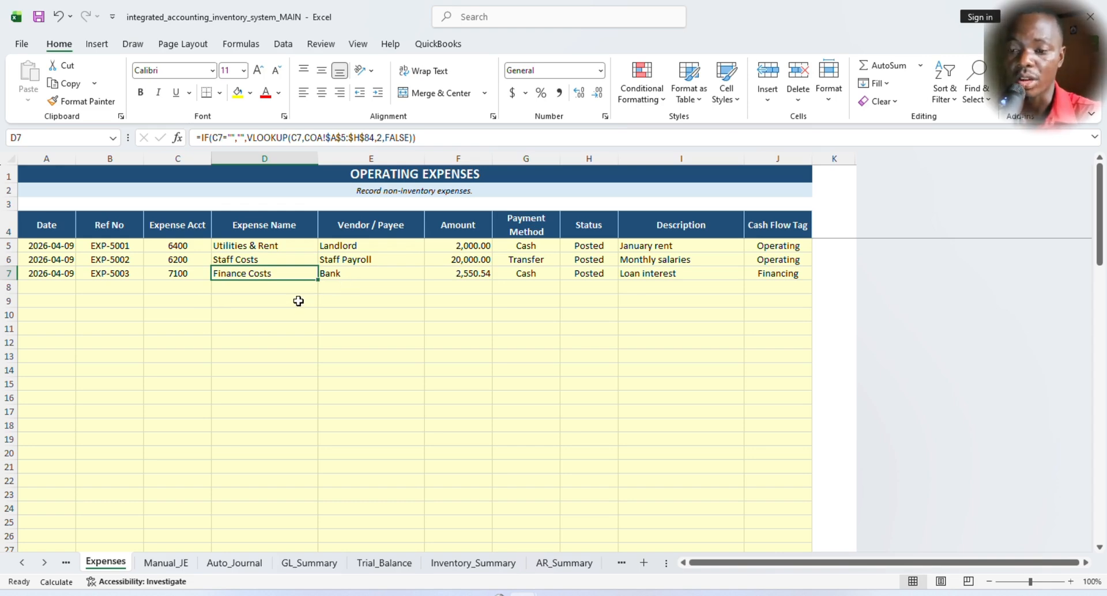
- View the supplier payments recorded in the Payments sheet and the customer receipts in the Receipts sheet
{"action": "left_click", "coordinate": [66, 562]}
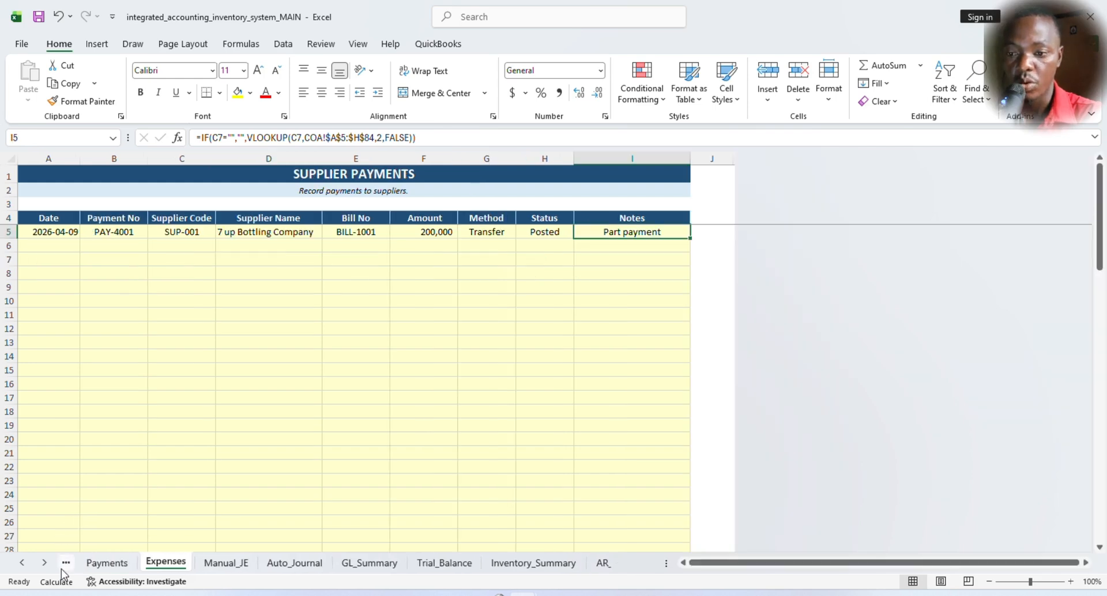
{"action": "left_click", "coordinate": [96, 563]}
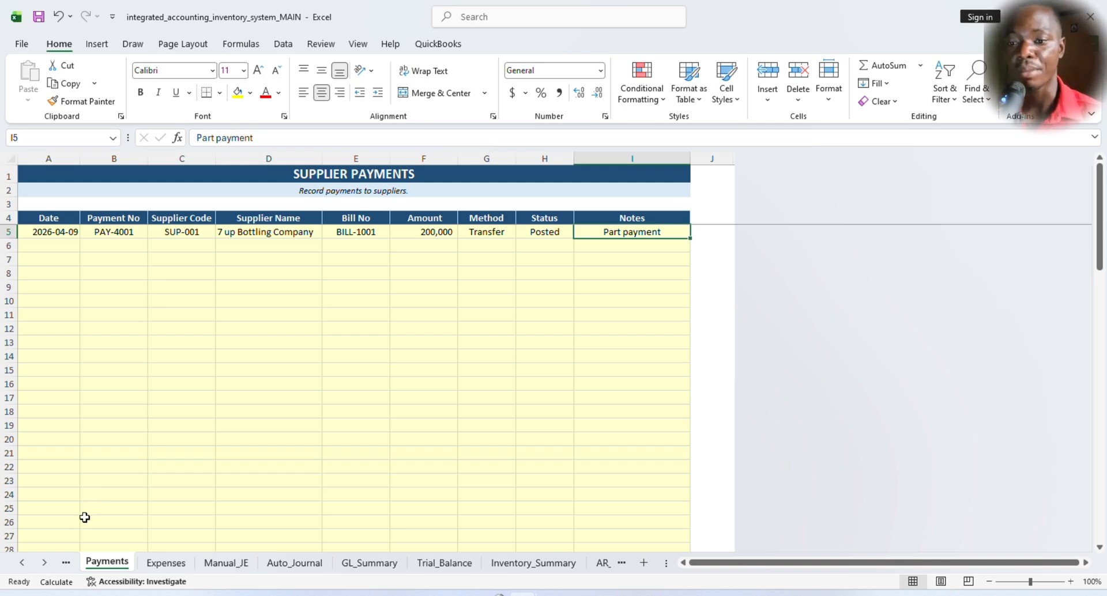
{"action": "left_click", "coordinate": [64, 565]}
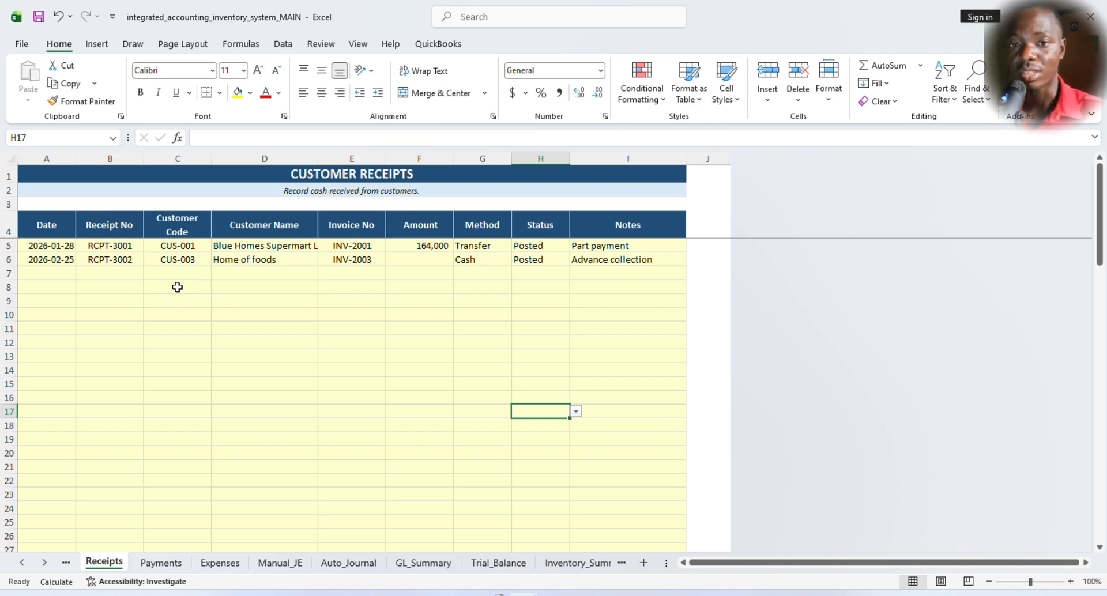
- Open the Sales sheet and examine its date, invoice number and customer code columns and the first row's Customer Name lookup formula
{"action": "left_click", "coordinate": [65, 562]}
{"action": "left_click", "coordinate": [94, 562]}
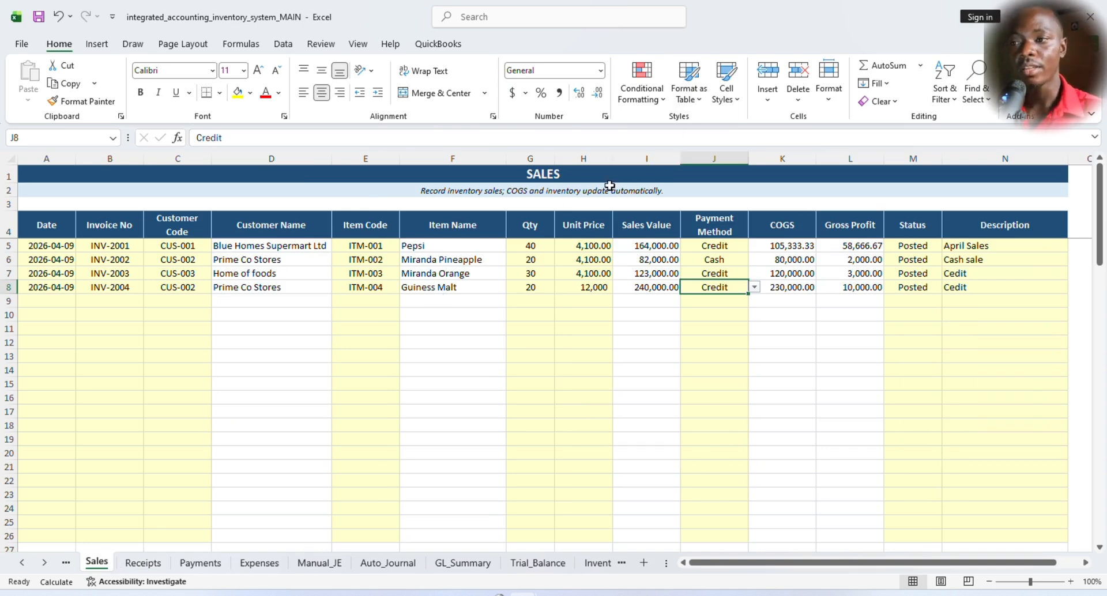
{"action": "left_click", "coordinate": [575, 174]}
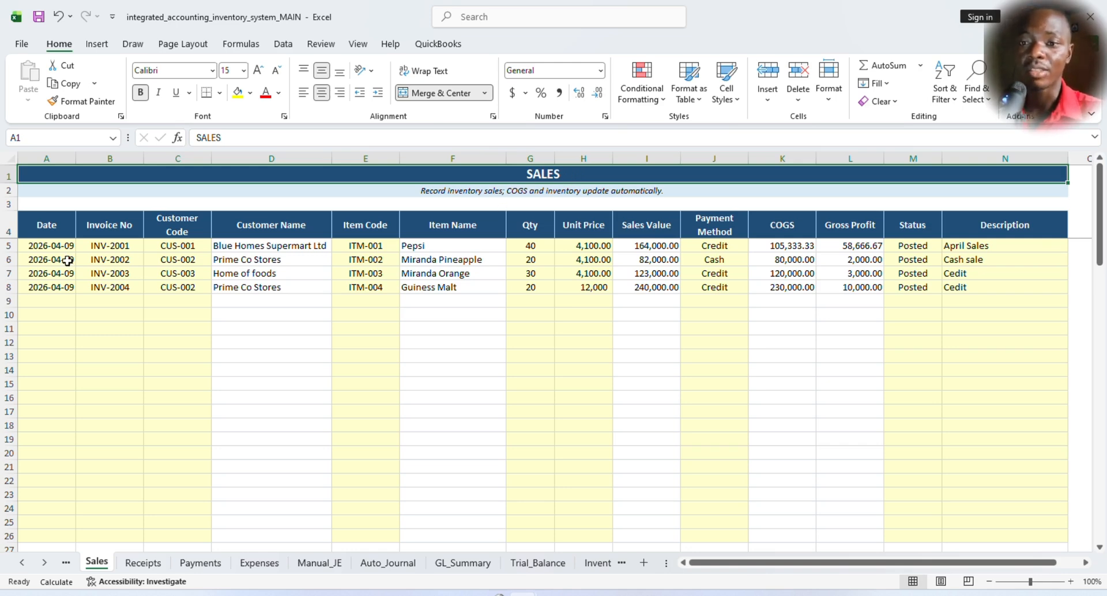
{"action": "left_click", "coordinate": [49, 272]}
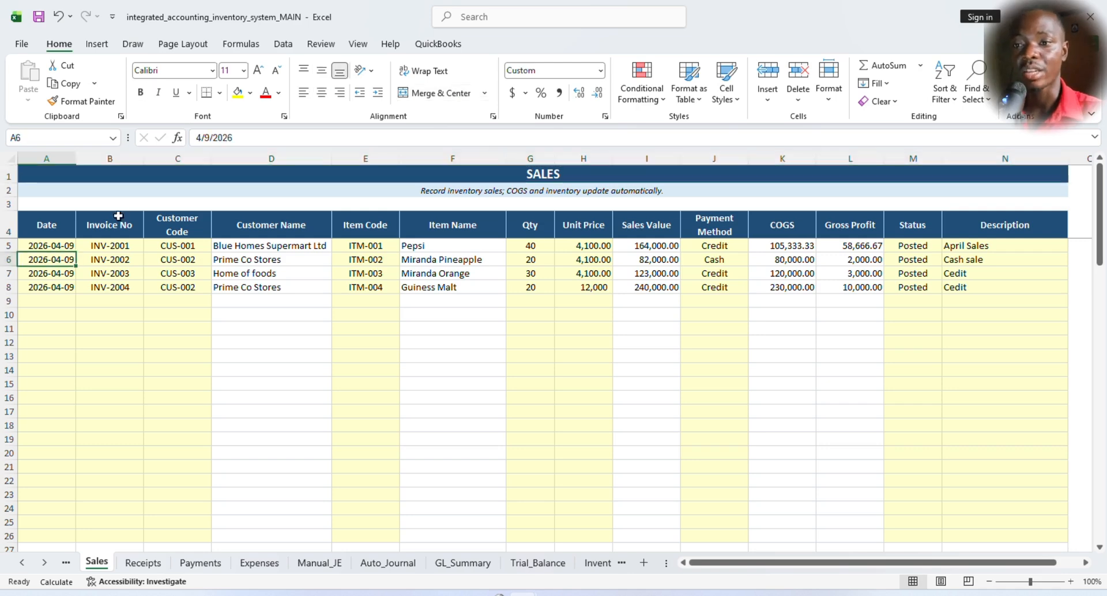
{"action": "left_click", "coordinate": [115, 224]}
{"action": "left_click", "coordinate": [171, 218]}
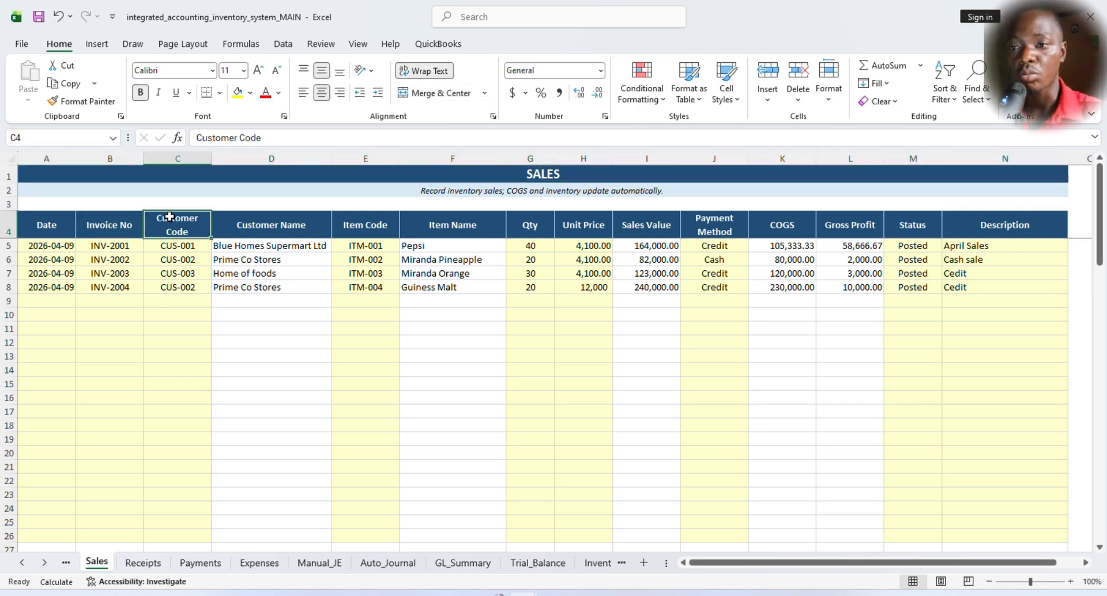
{"action": "left_click", "coordinate": [173, 246]}
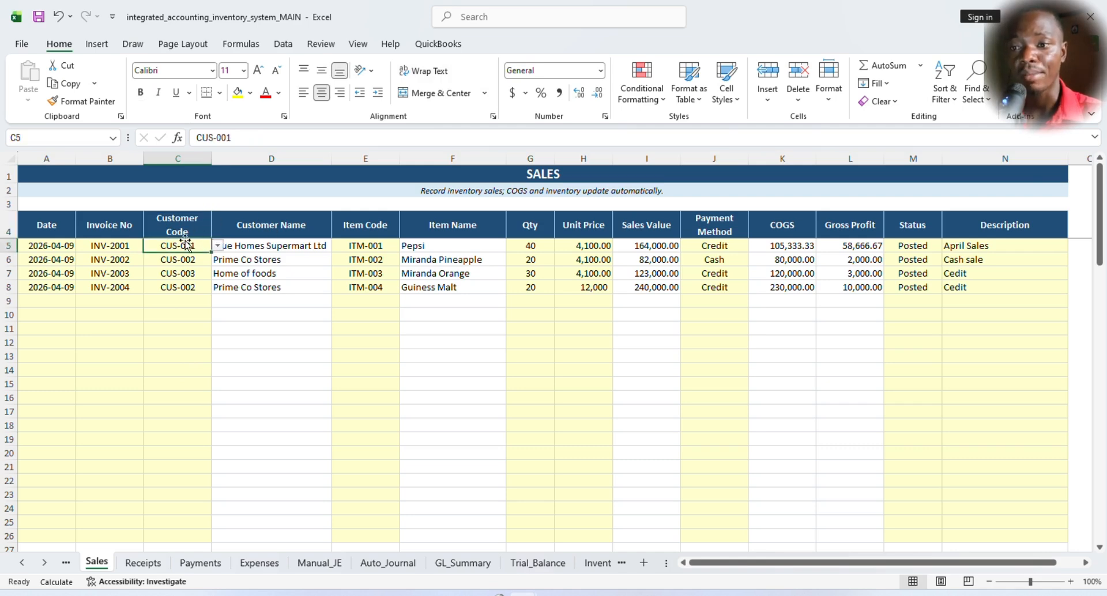
{"action": "left_click", "coordinate": [267, 246]}
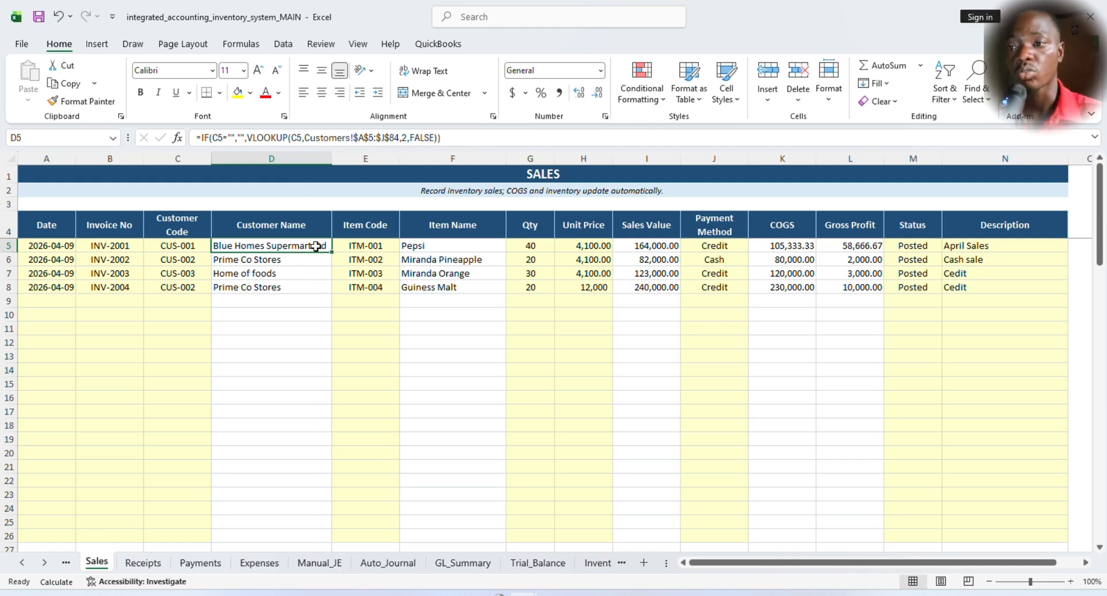
- Inspect the item code, the Item Name lookup formula and the quantity of the first sales entry
{"action": "left_click", "coordinate": [365, 223]}
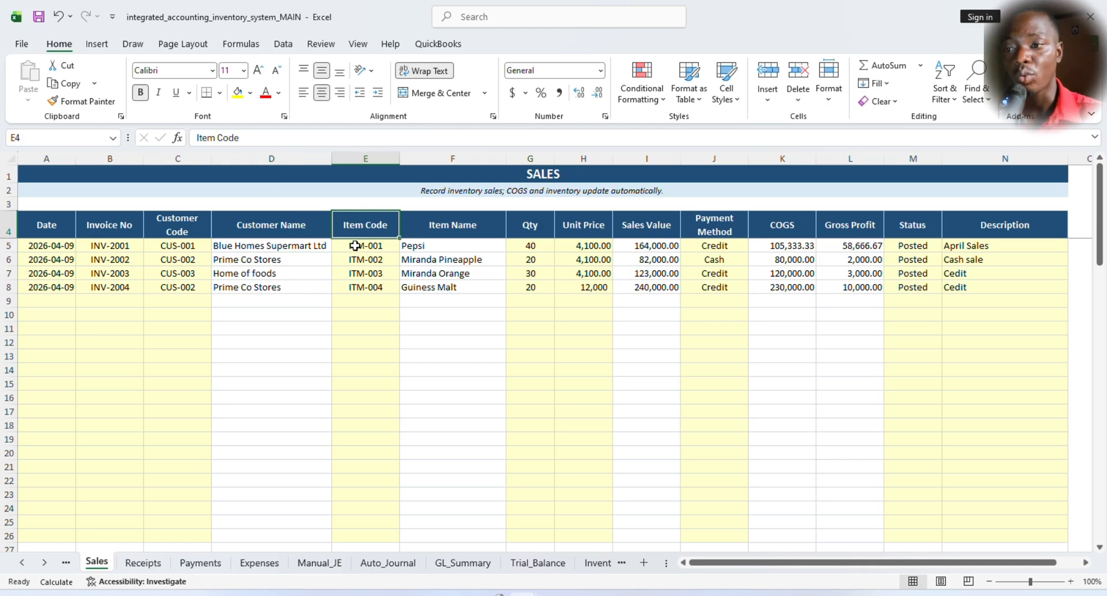
{"action": "left_click", "coordinate": [366, 249]}
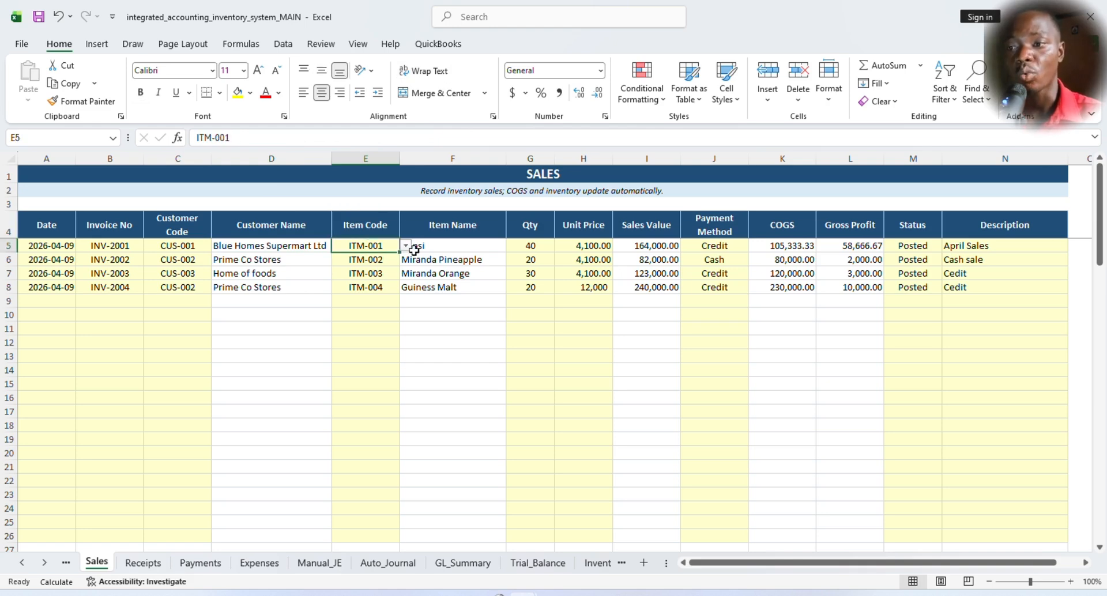
{"action": "left_click", "coordinate": [453, 247]}
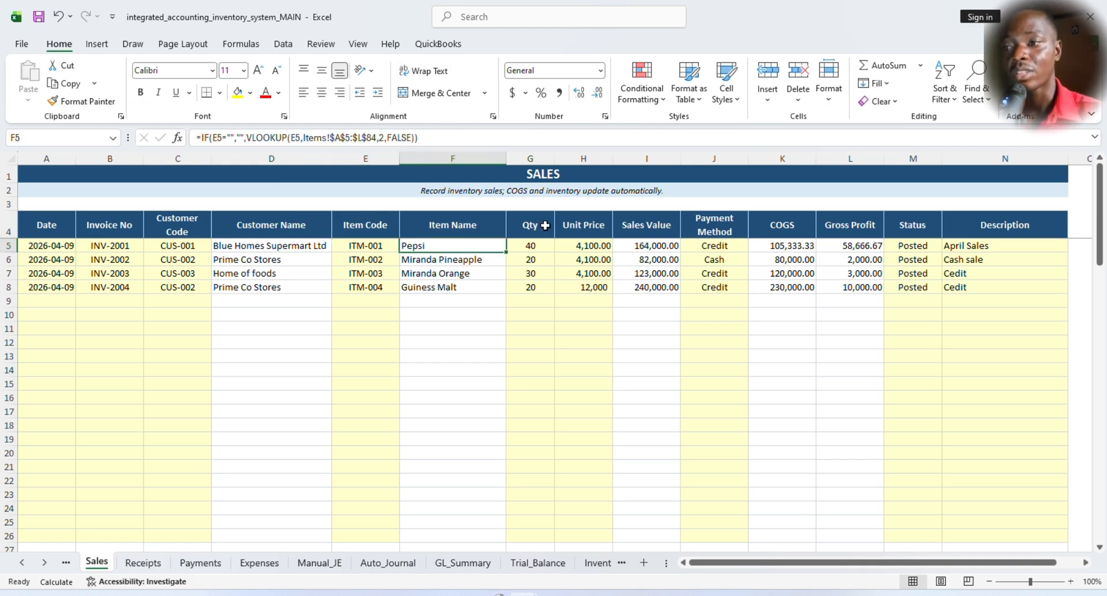
{"action": "left_click", "coordinate": [538, 247]}
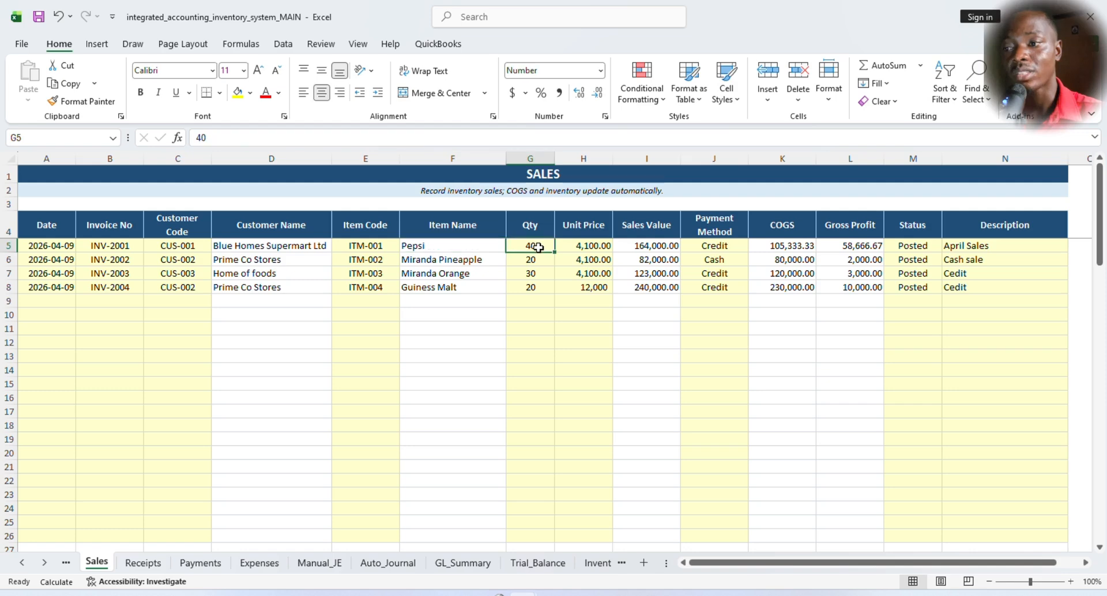
- Check the first sale's unit price and trace the cells referenced by its Sales Value formula, leaving the formula unedited
{"action": "left_click", "coordinate": [586, 247]}
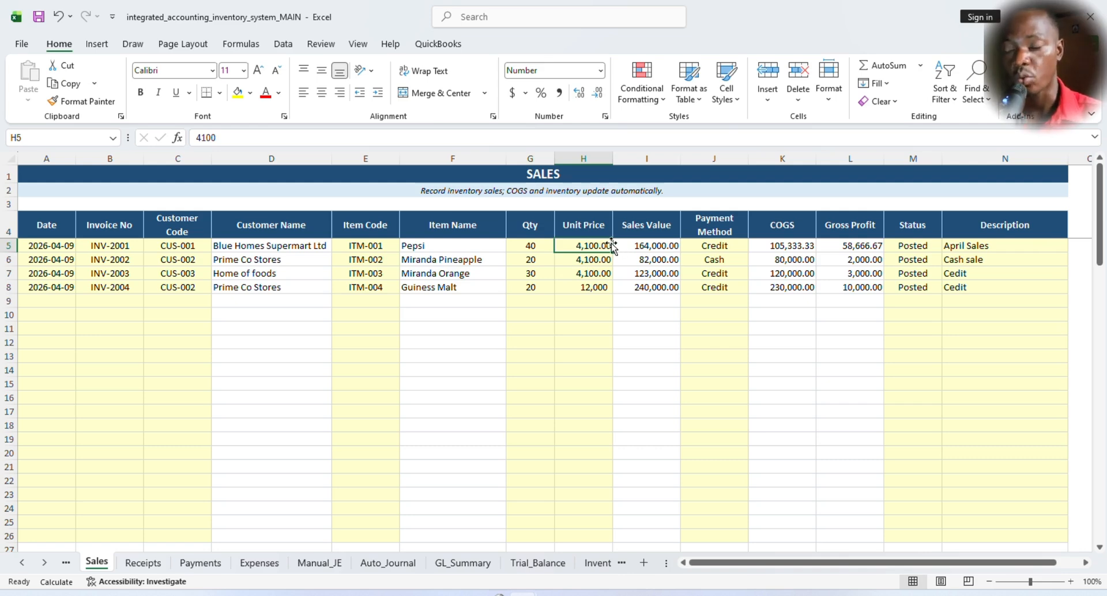
{"action": "left_click", "coordinate": [655, 245]}
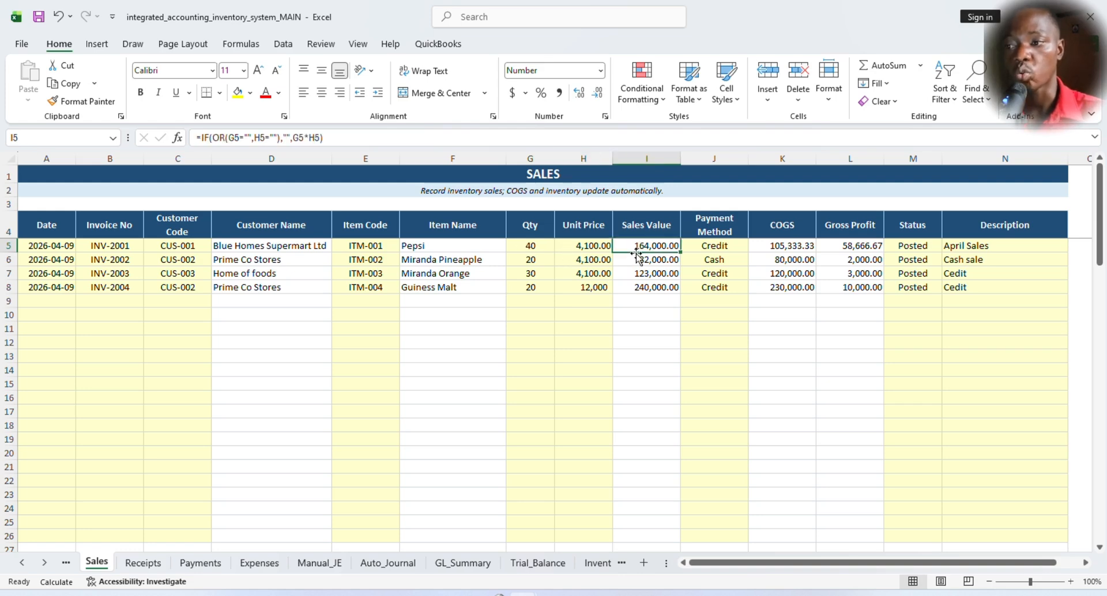
{"action": "double_click", "coordinate": [641, 246]}
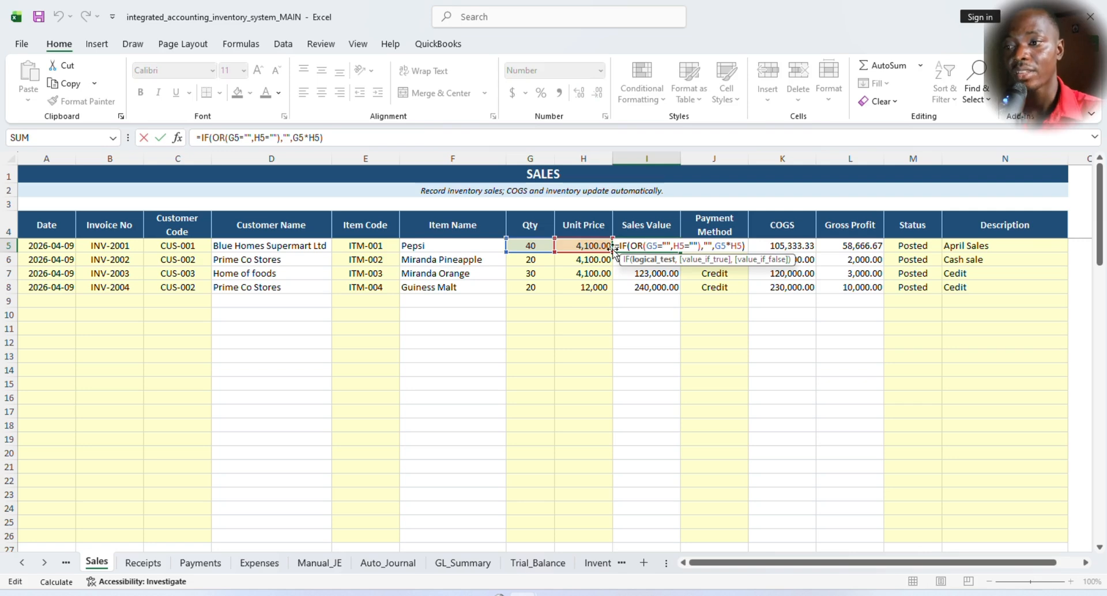
{"action": "key", "text": "Escape"}
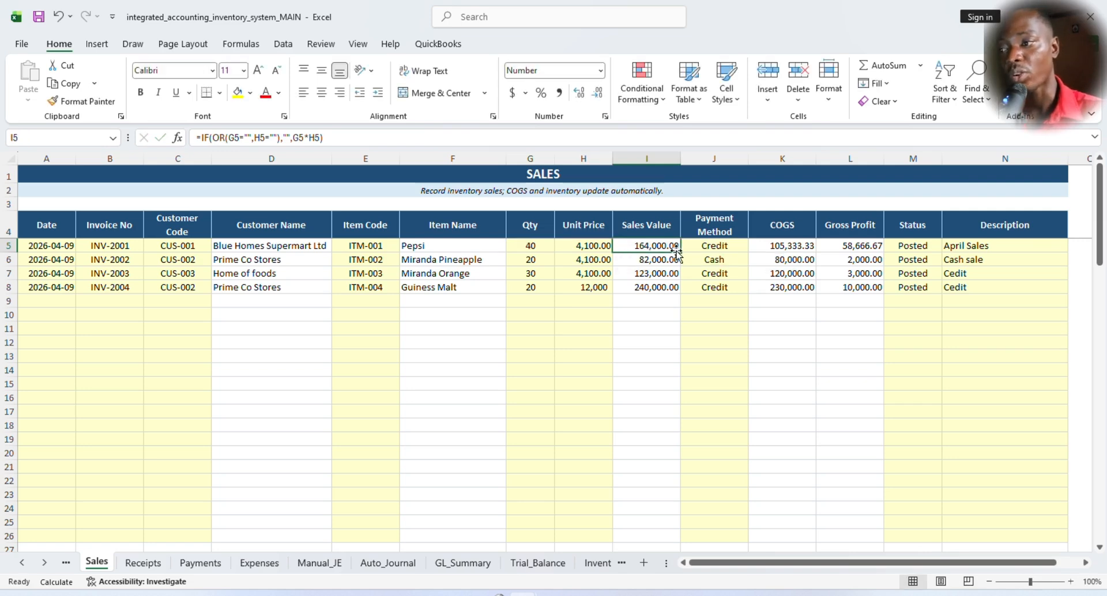
- View the available Payment Method options for the first sale, keeping Credit selected
{"action": "left_click", "coordinate": [719, 225]}
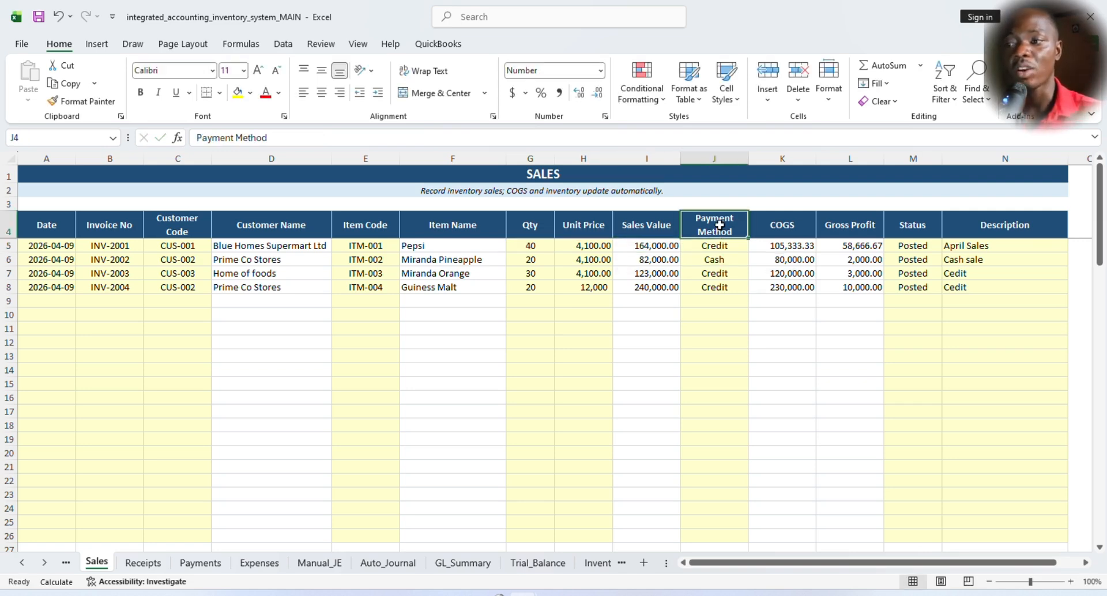
{"action": "left_click", "coordinate": [712, 246]}
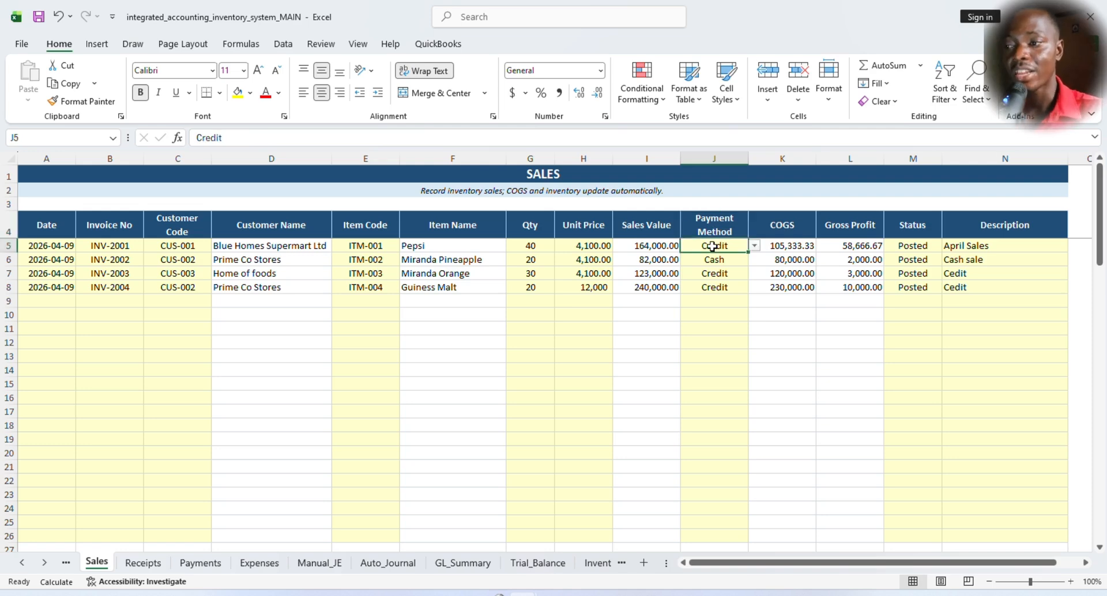
{"action": "left_click", "coordinate": [754, 246]}
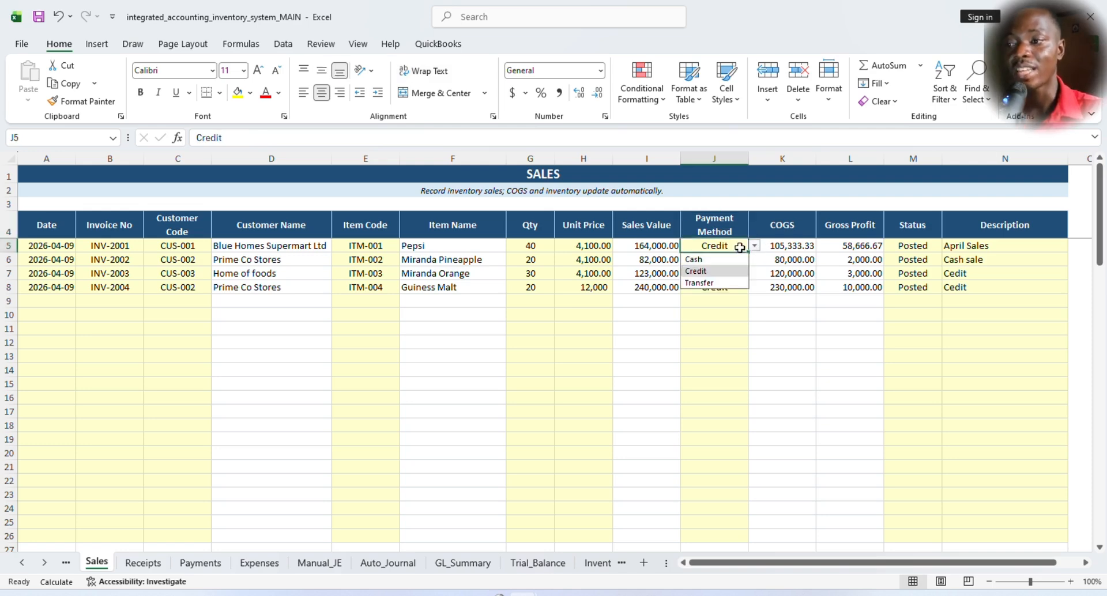
{"action": "left_click", "coordinate": [713, 300]}
{"action": "left_click", "coordinate": [724, 247]}
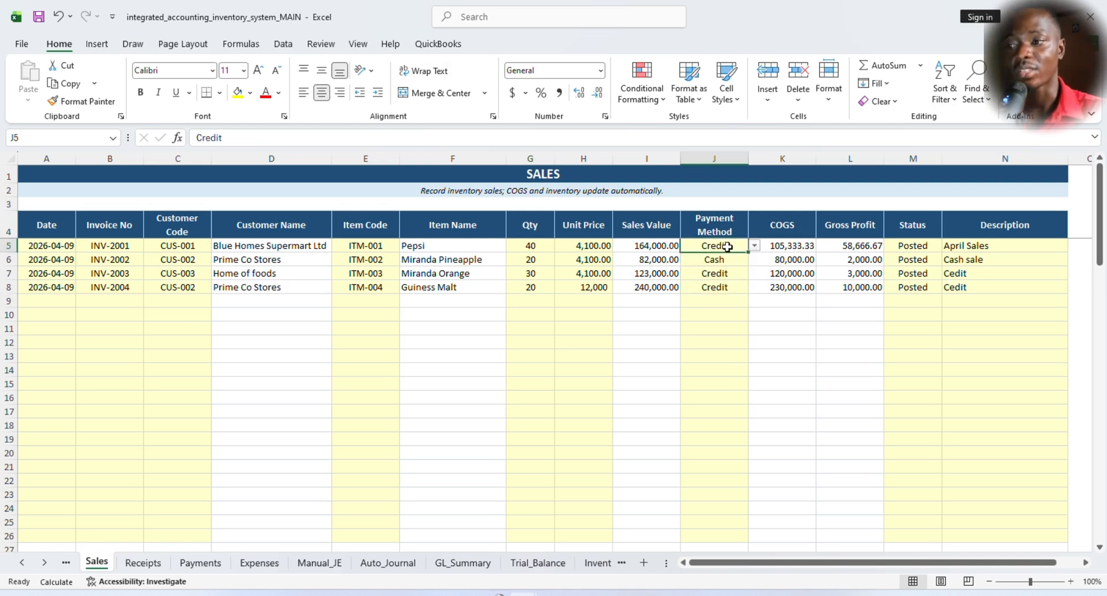
- Inspect the COGS and Gross Profit formulas of the first sale, along with its status and description
{"action": "left_click", "coordinate": [787, 224]}
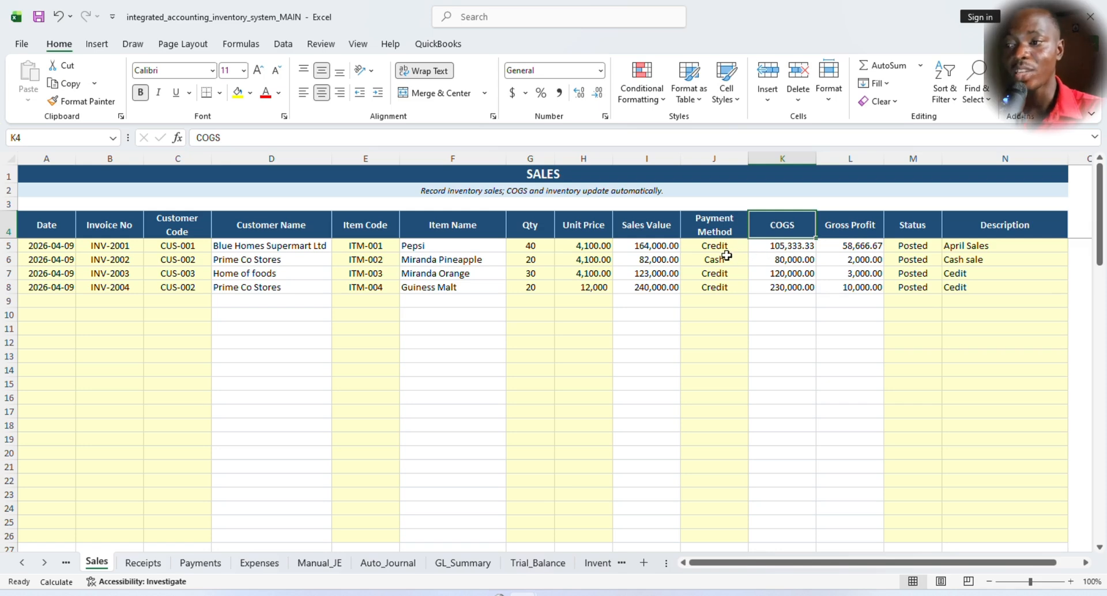
{"action": "left_click", "coordinate": [781, 247]}
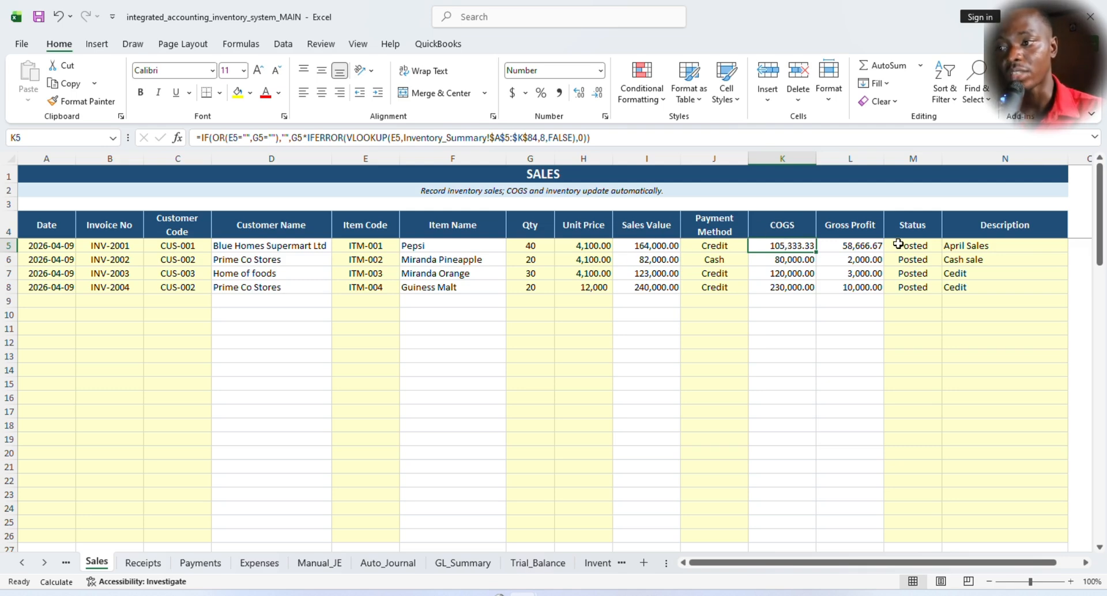
{"action": "left_click", "coordinate": [853, 245]}
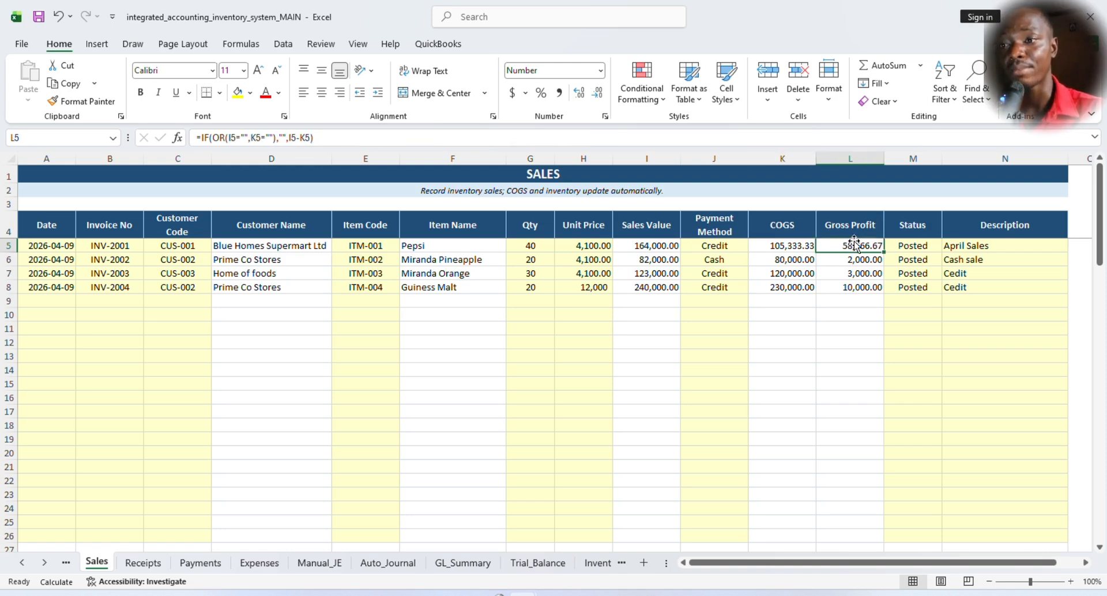
{"action": "left_click", "coordinate": [916, 244]}
{"action": "left_click", "coordinate": [994, 245]}
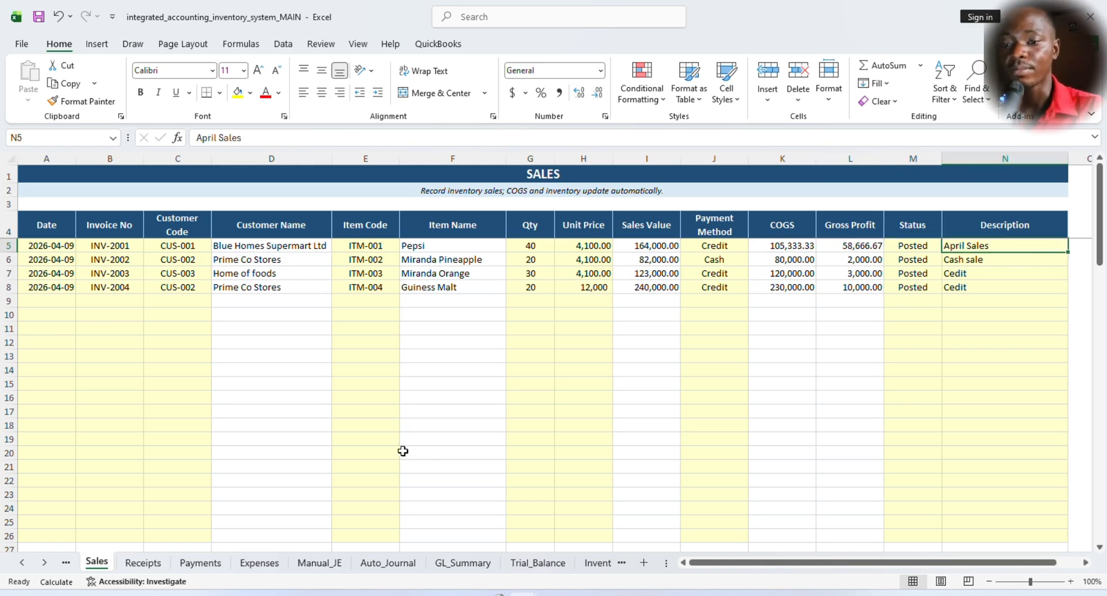
- Open the Purchases sheet and check the date, bill number, supplier code, item code and quantity columns of the recorded purchases
{"action": "left_click", "coordinate": [65, 563]}
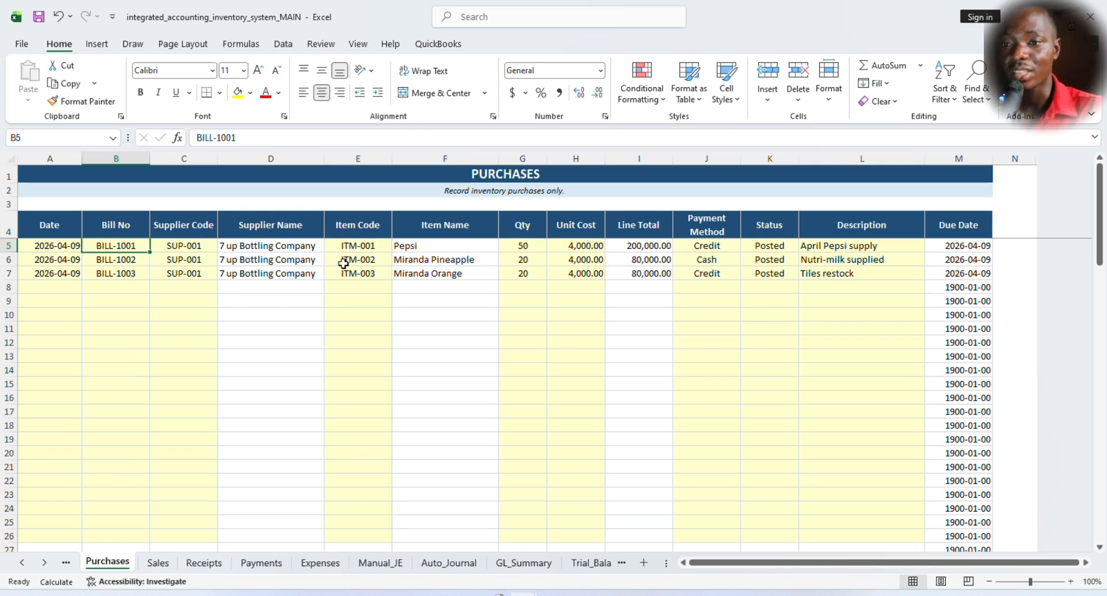
{"action": "left_click", "coordinate": [65, 270]}
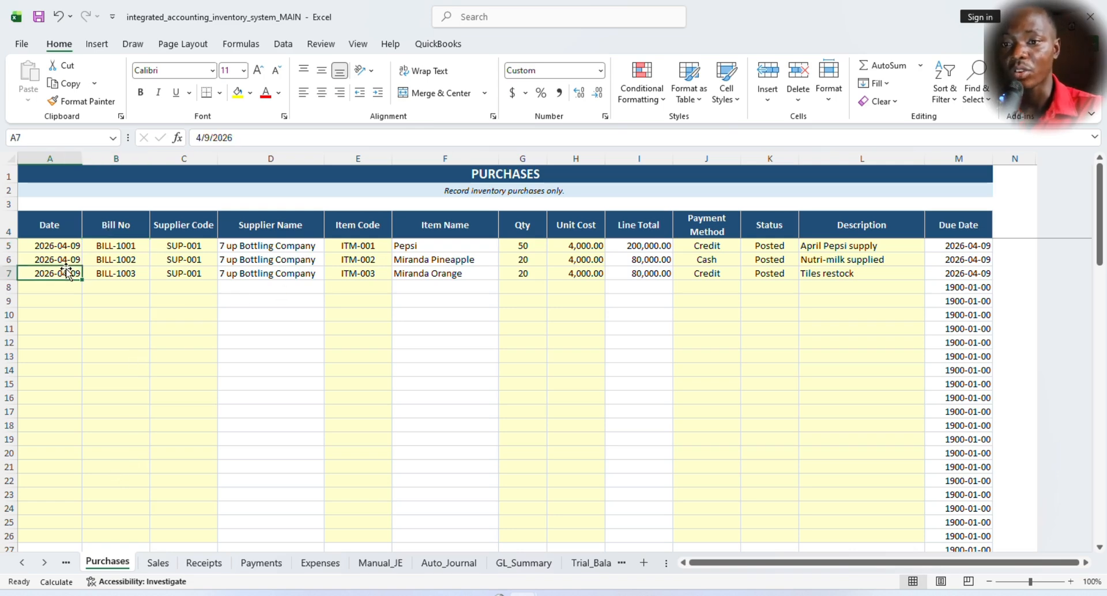
{"action": "left_click", "coordinate": [120, 276]}
{"action": "left_click", "coordinate": [187, 263]}
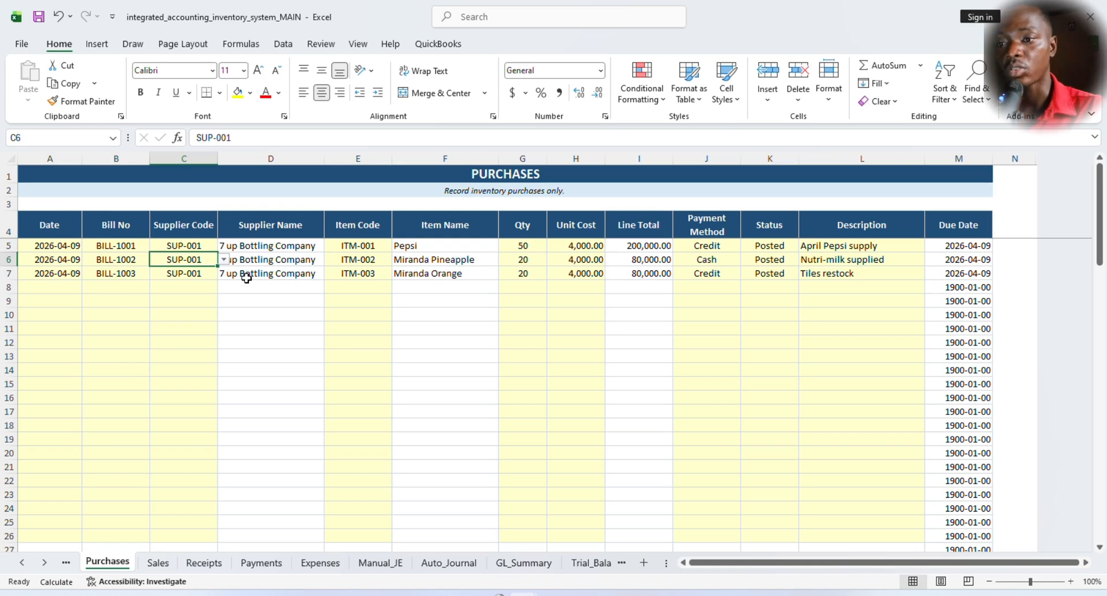
{"action": "left_click", "coordinate": [362, 276]}
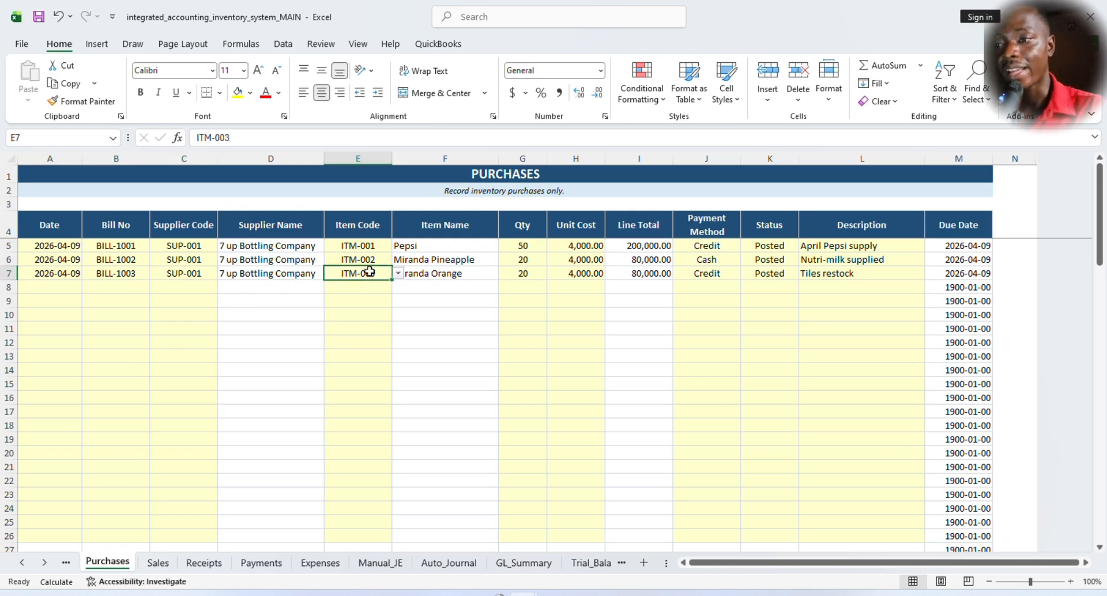
{"action": "left_click", "coordinate": [526, 276]}
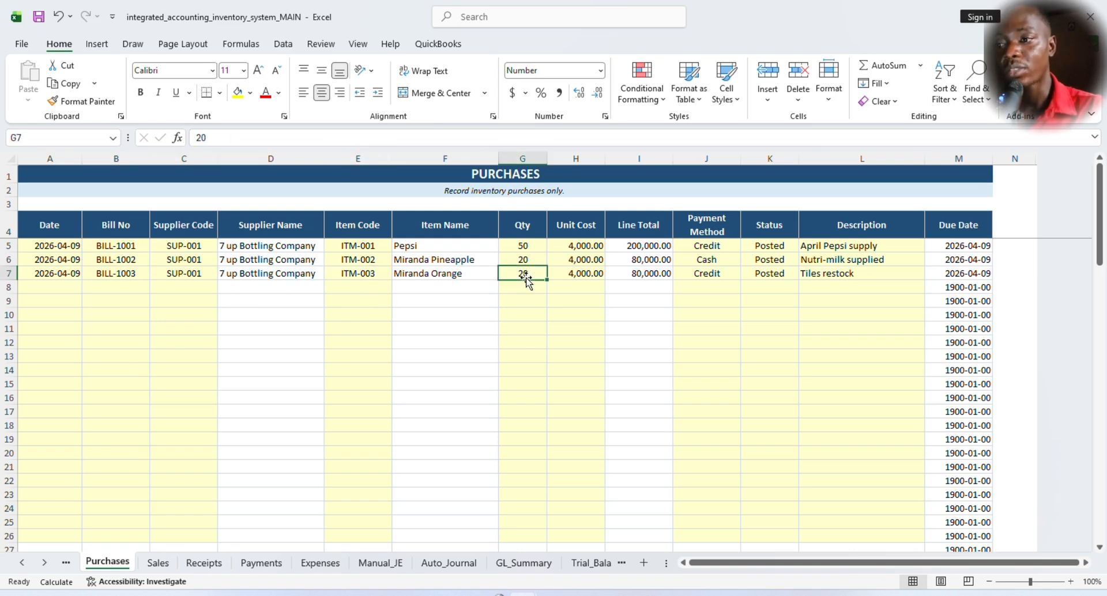
- Check the purchases' unit costs, then inspect the first purchase's Line Total formula and its payment method
{"action": "left_click", "coordinate": [586, 275]}
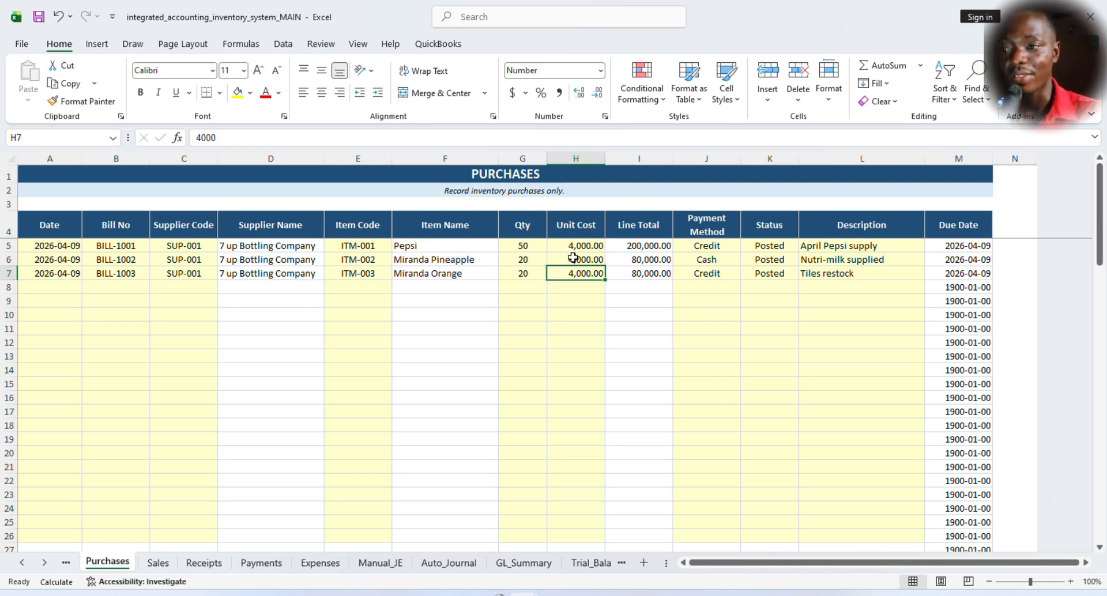
{"action": "left_click_drag", "start_coordinate": [588, 242], "coordinate": [583, 272]}
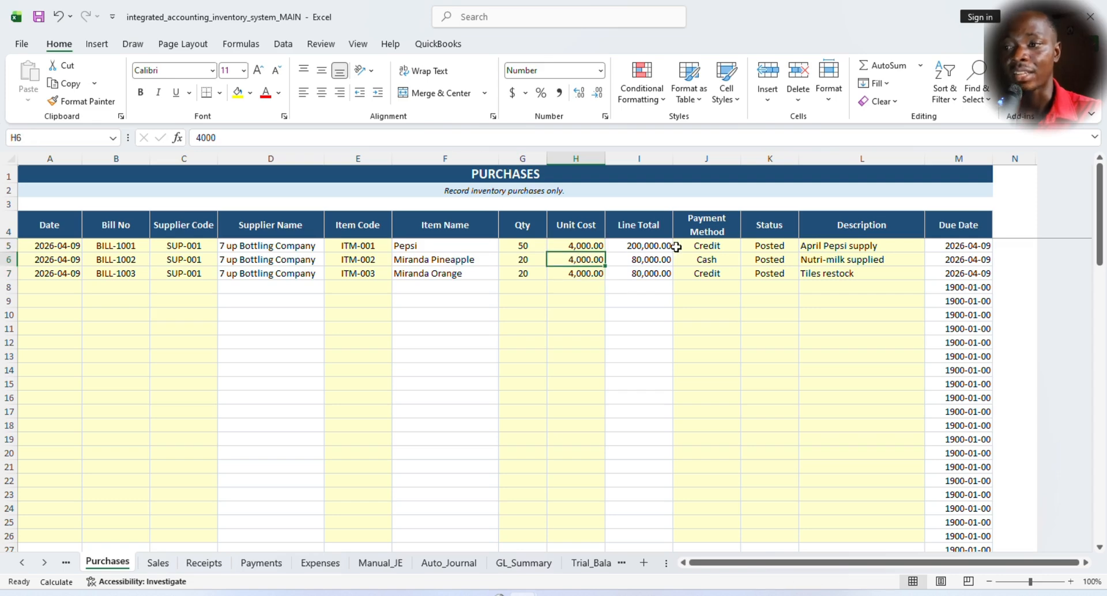
{"action": "left_click", "coordinate": [656, 245]}
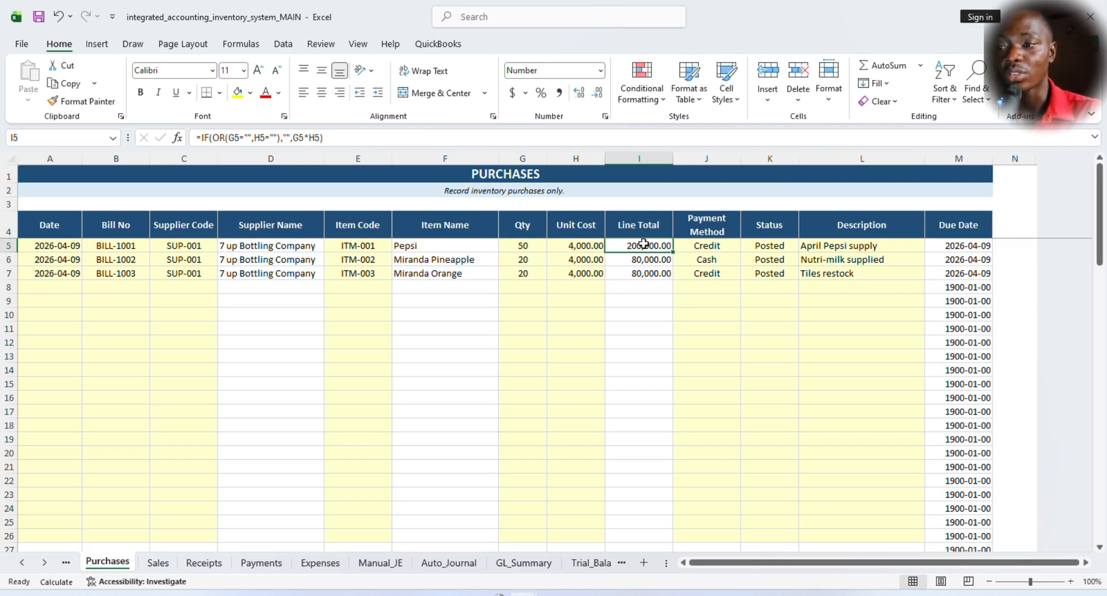
{"action": "left_click", "coordinate": [707, 222]}
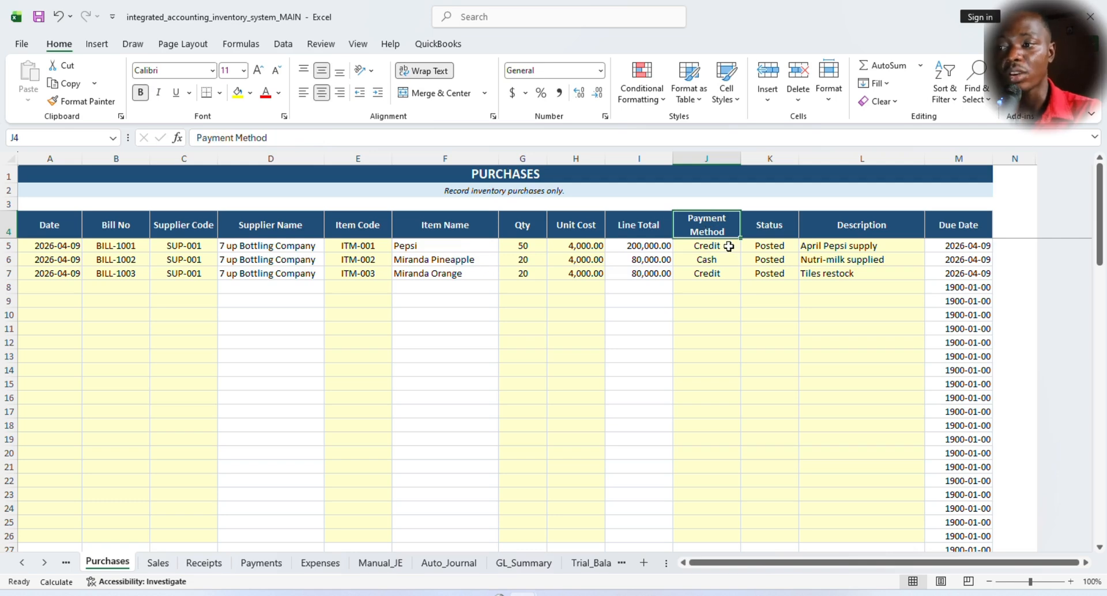
{"action": "left_click", "coordinate": [719, 245]}
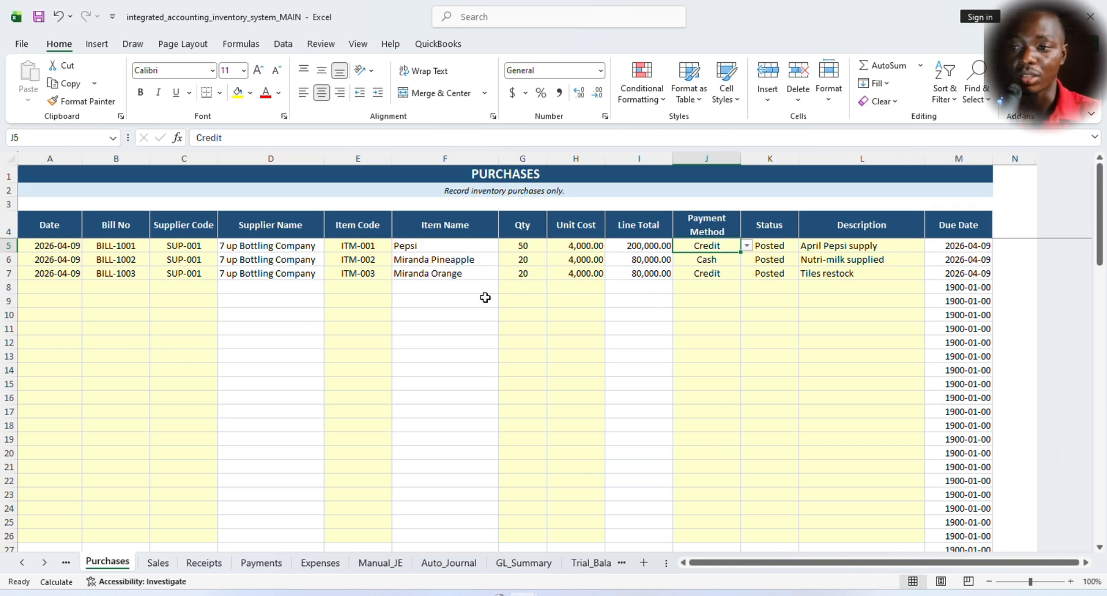
- Open the Suppliers sheet and review its title and the first supplier's opening balance, leaving the title text unedited
{"action": "left_click", "coordinate": [67, 564]}
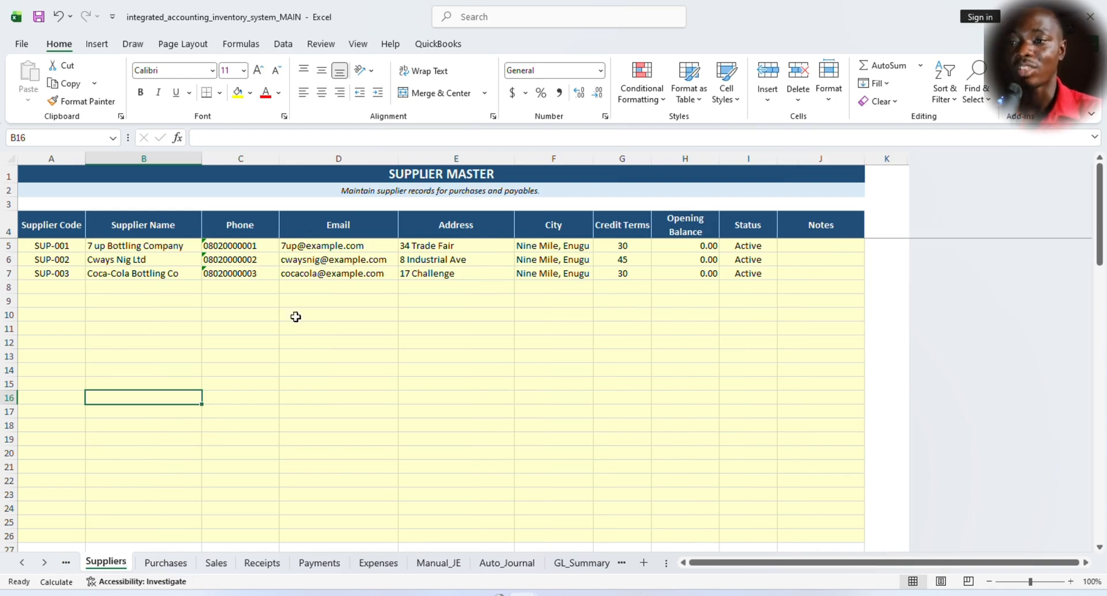
{"action": "left_click", "coordinate": [503, 172]}
{"action": "double_click", "coordinate": [503, 173]}
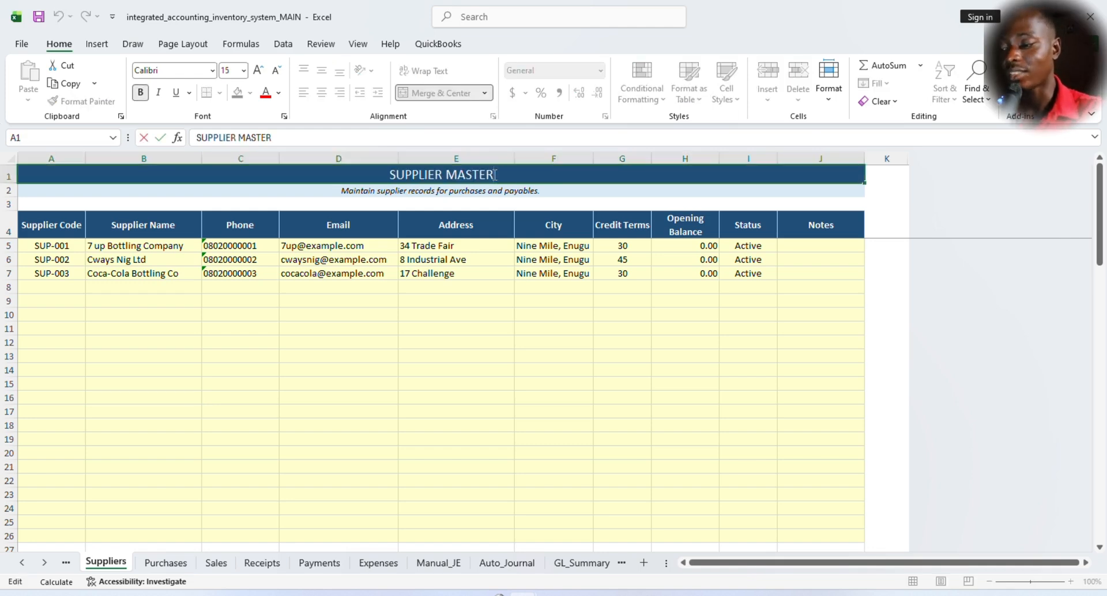
{"action": "key", "text": "Return"}
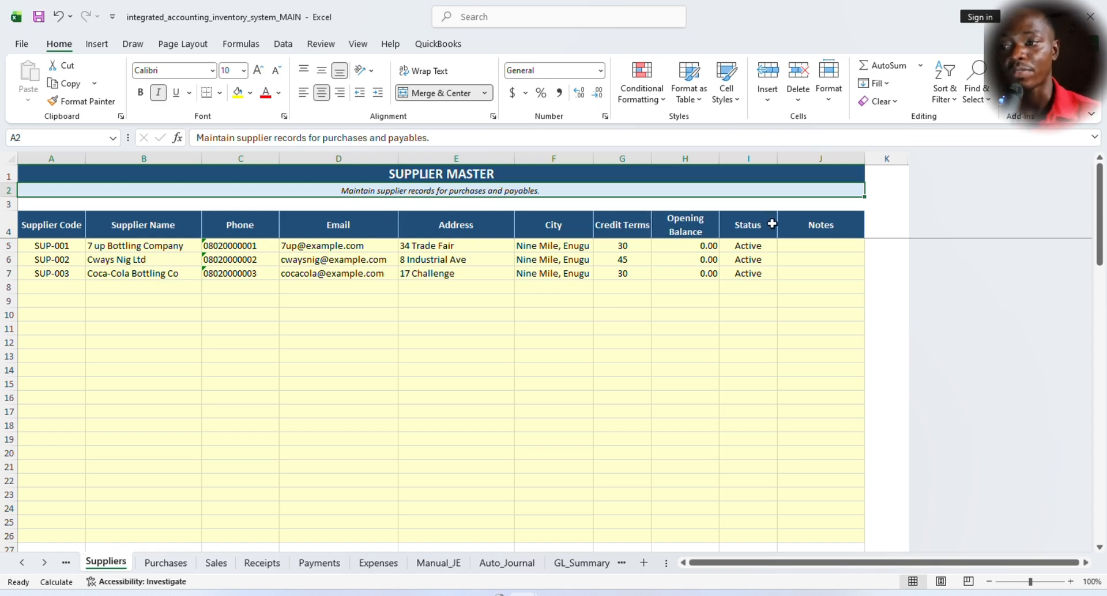
{"action": "left_click", "coordinate": [697, 245]}
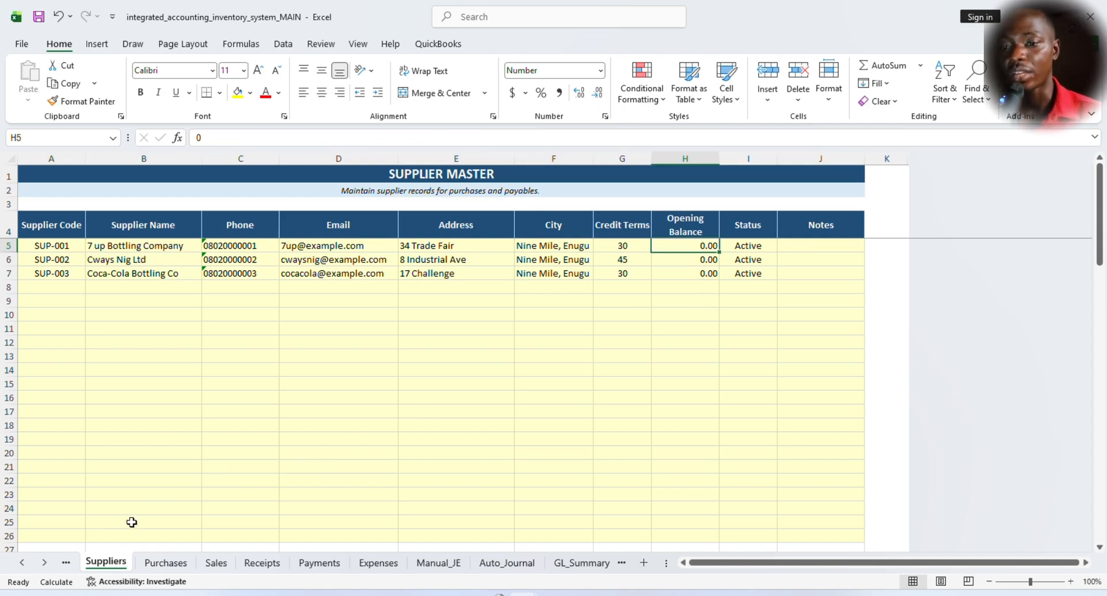
- Open the Customers sheet and review the customer master records
{"action": "left_click", "coordinate": [66, 562]}
{"action": "left_click", "coordinate": [92, 563]}
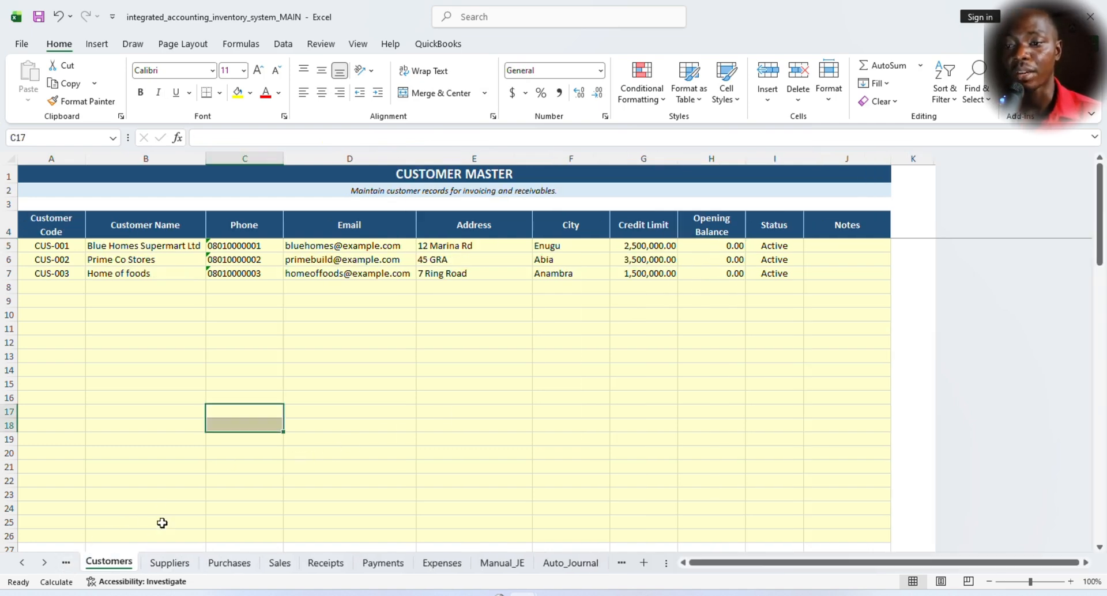
{"action": "left_click", "coordinate": [209, 315]}
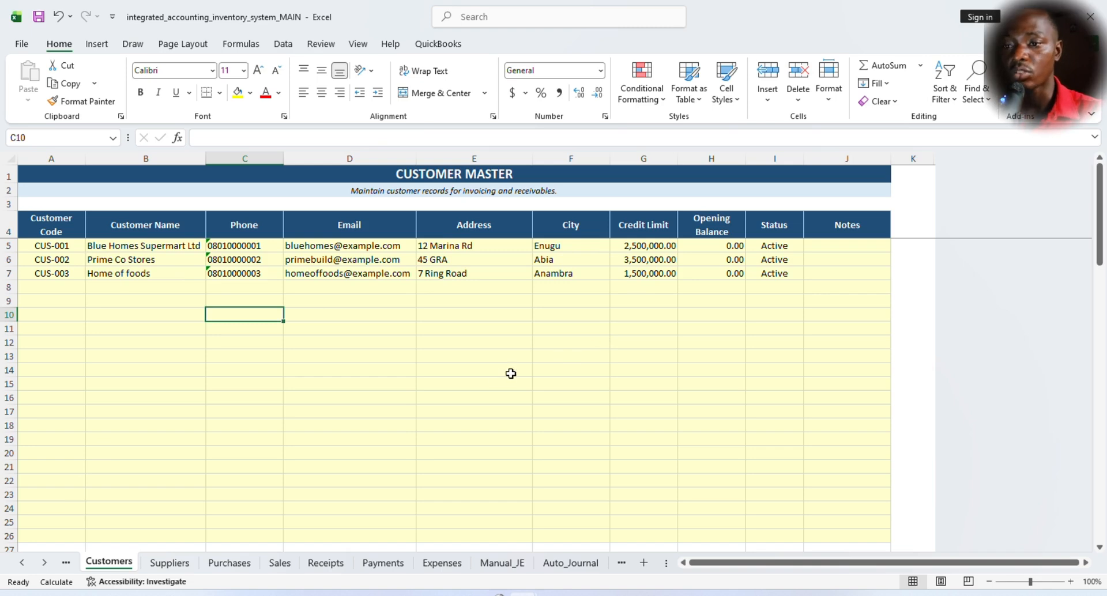
- Open the Items sheet and check the Pepsi item's reorder level, inventory account and COGS account
{"action": "left_click", "coordinate": [66, 563]}
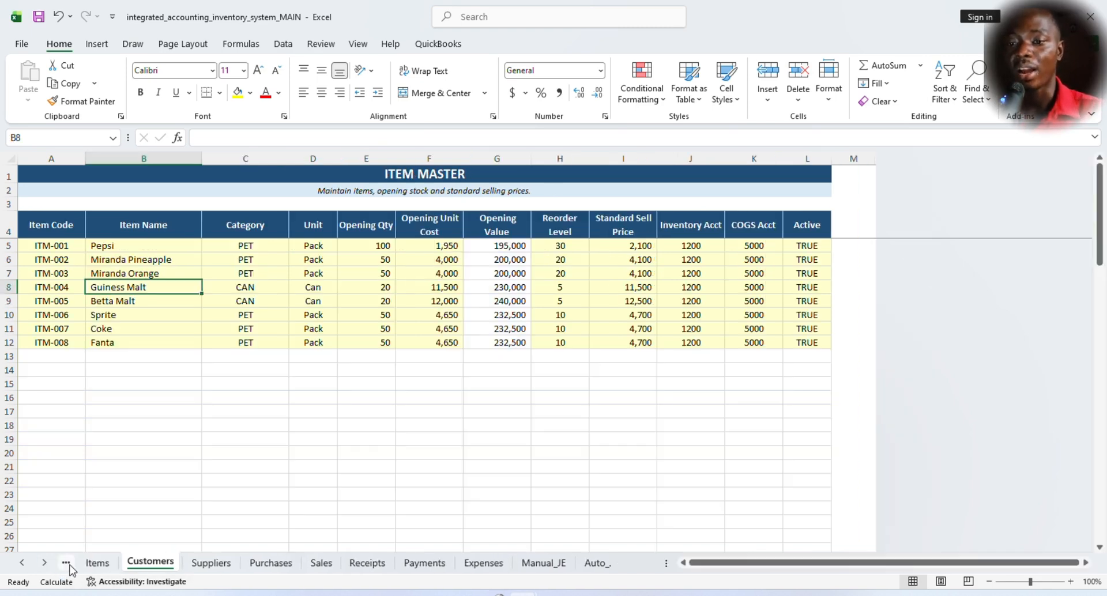
{"action": "left_click", "coordinate": [96, 564]}
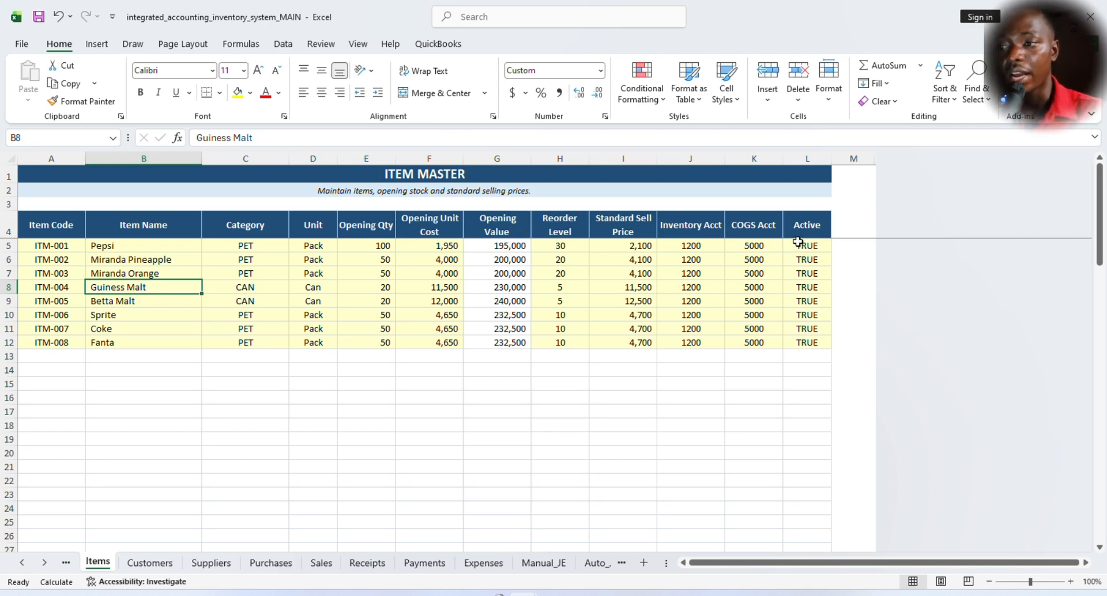
{"action": "left_click", "coordinate": [558, 247]}
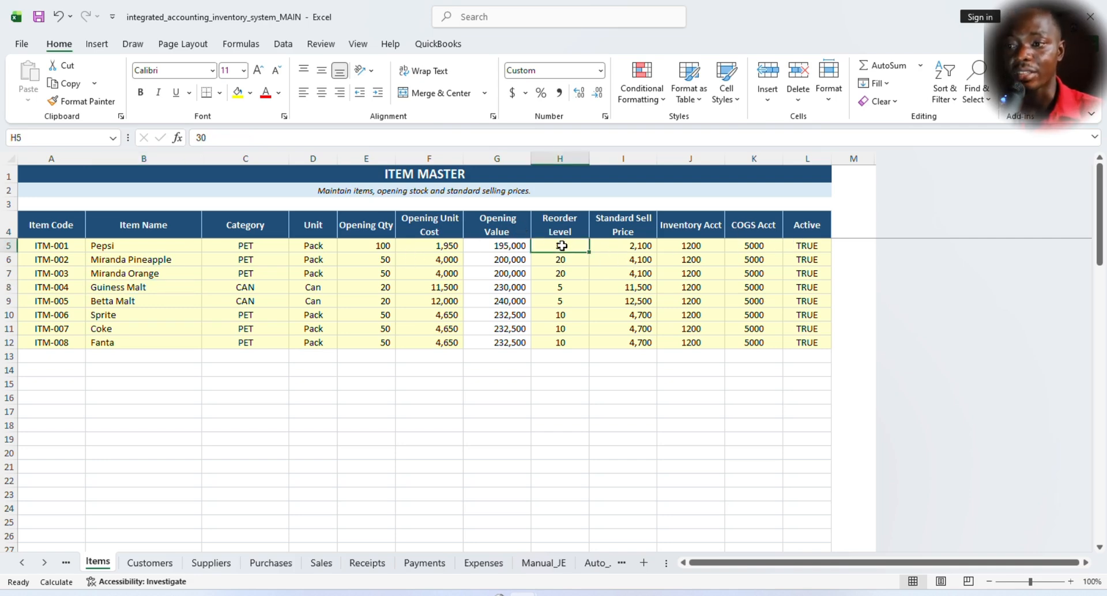
{"action": "left_click", "coordinate": [685, 247]}
{"action": "left_click", "coordinate": [769, 249]}
- Inspect the Opening Value formulas of the Pepsi, Guiness Malt and Fanta items
{"action": "left_click", "coordinate": [502, 247]}
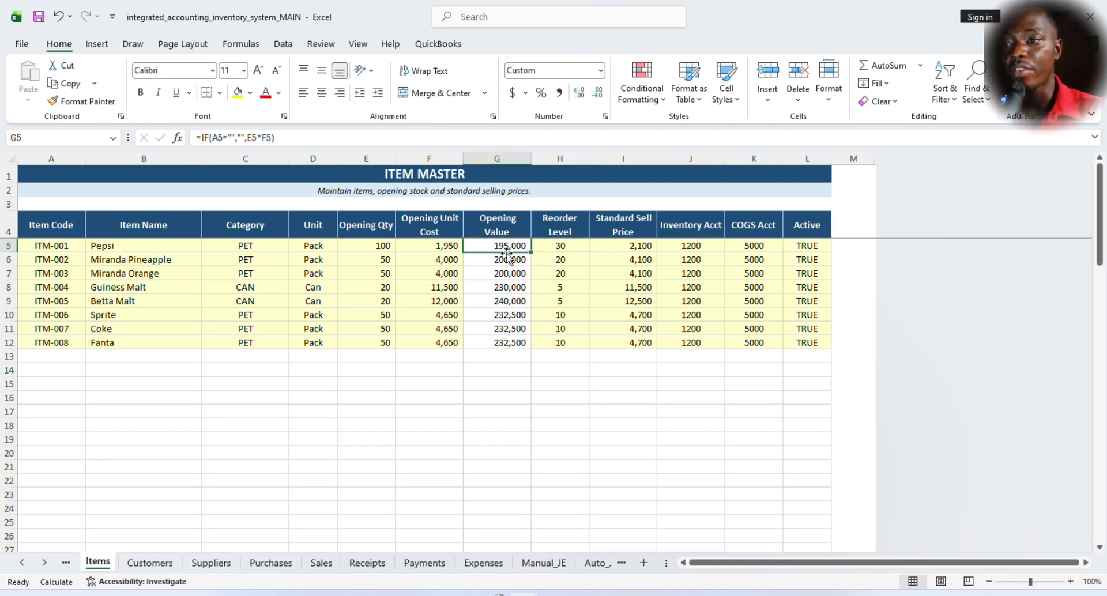
{"action": "left_click", "coordinate": [507, 289]}
{"action": "left_click", "coordinate": [514, 342]}
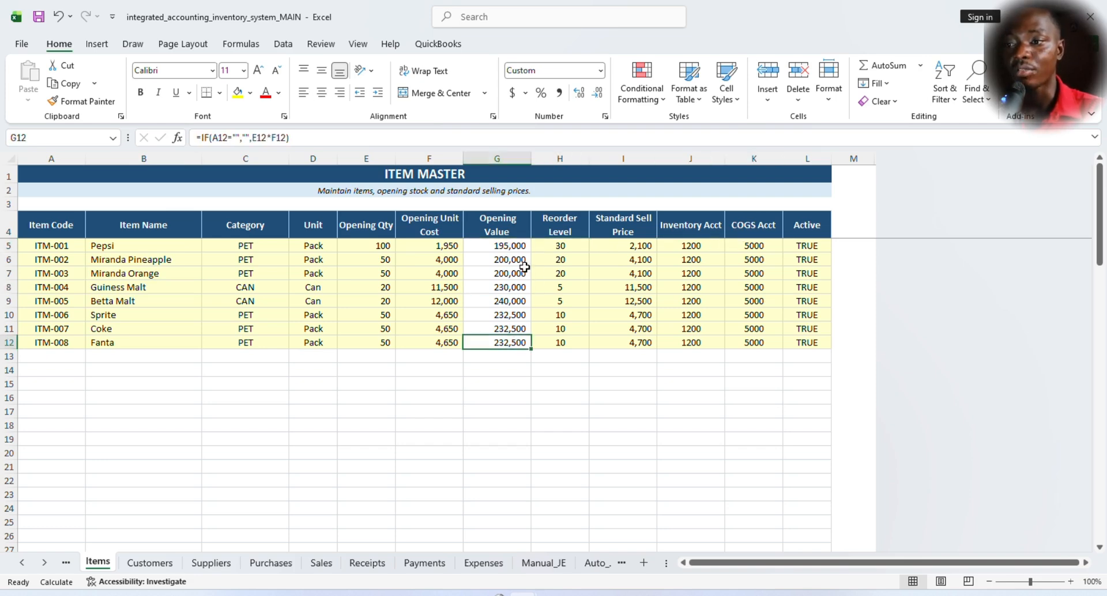
{"action": "left_click", "coordinate": [516, 247]}
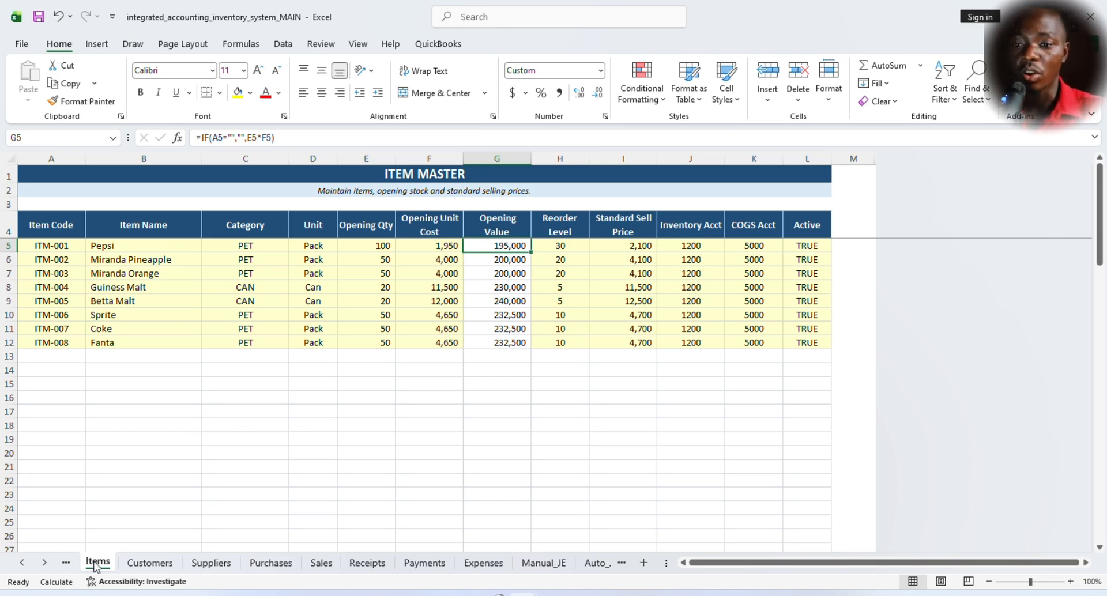
- Open the Opening_Balances sheet and examine the opening debits, credits and net balances across the full account list
{"action": "left_click", "coordinate": [66, 563]}
{"action": "left_click", "coordinate": [128, 563]}
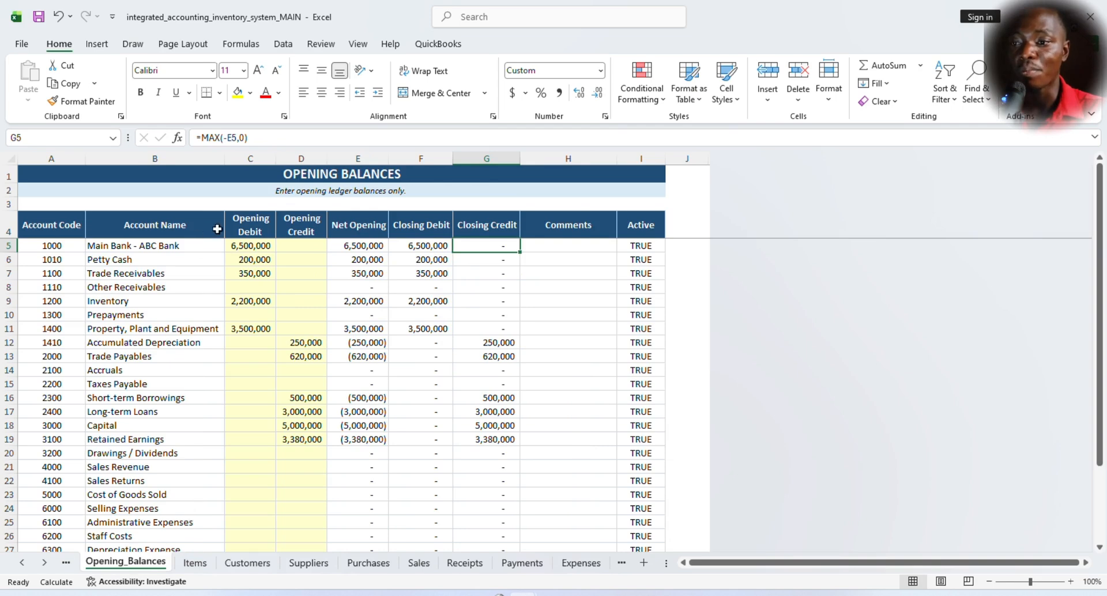
{"action": "scroll", "coordinate": [331, 328], "scroll_direction": "down", "scroll_amount": 5}
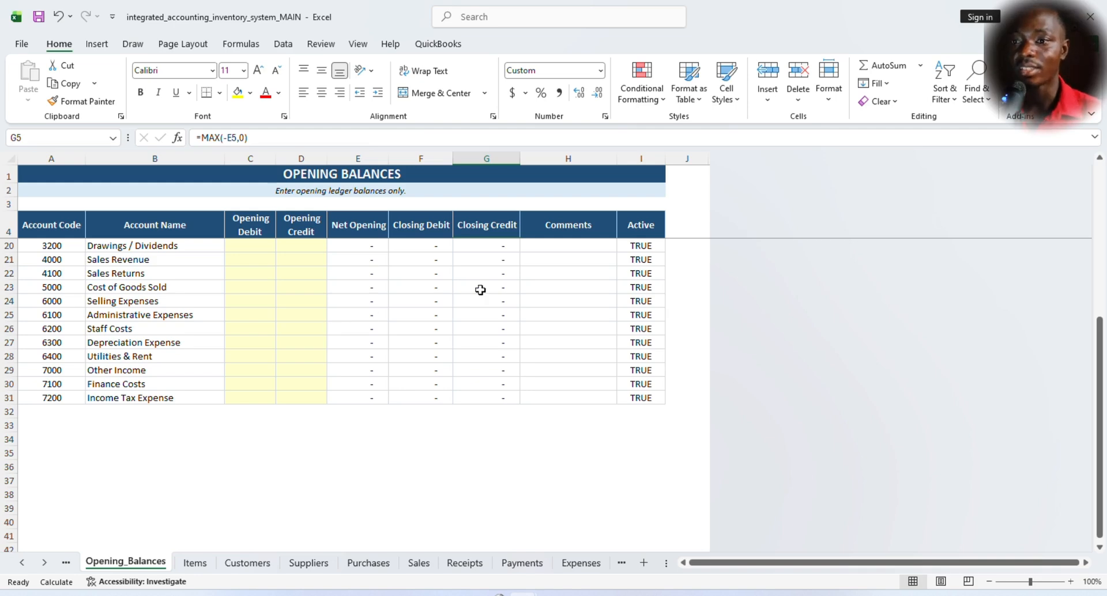
{"action": "scroll", "coordinate": [407, 293], "scroll_direction": "up", "scroll_amount": 5}
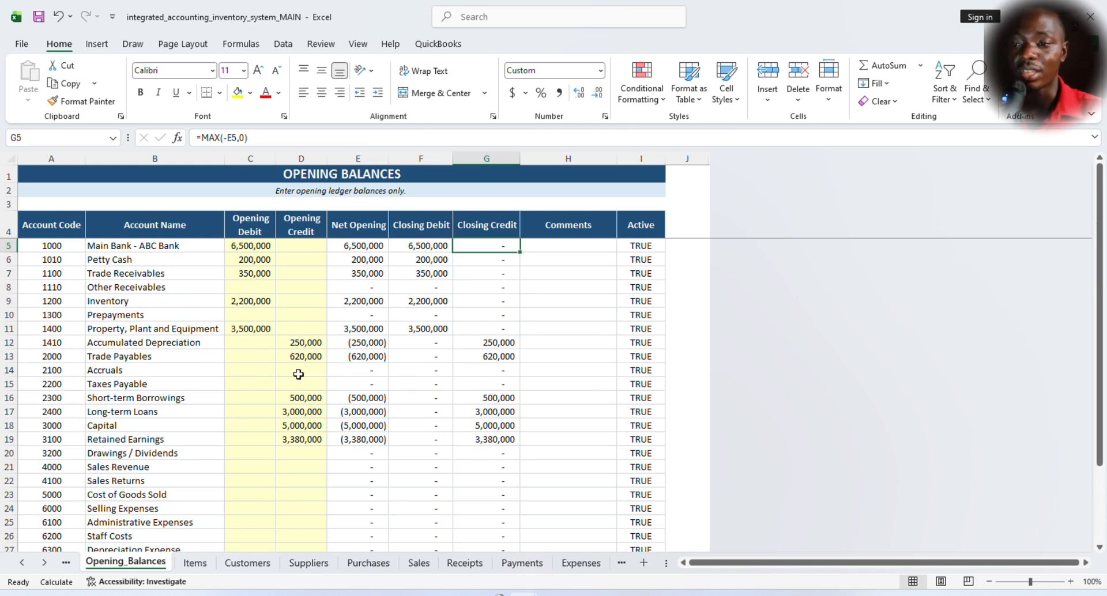
{"action": "scroll", "coordinate": [300, 372], "scroll_direction": "down", "scroll_amount": 3}
{"action": "scroll", "coordinate": [289, 322], "scroll_direction": "up", "scroll_amount": 3}
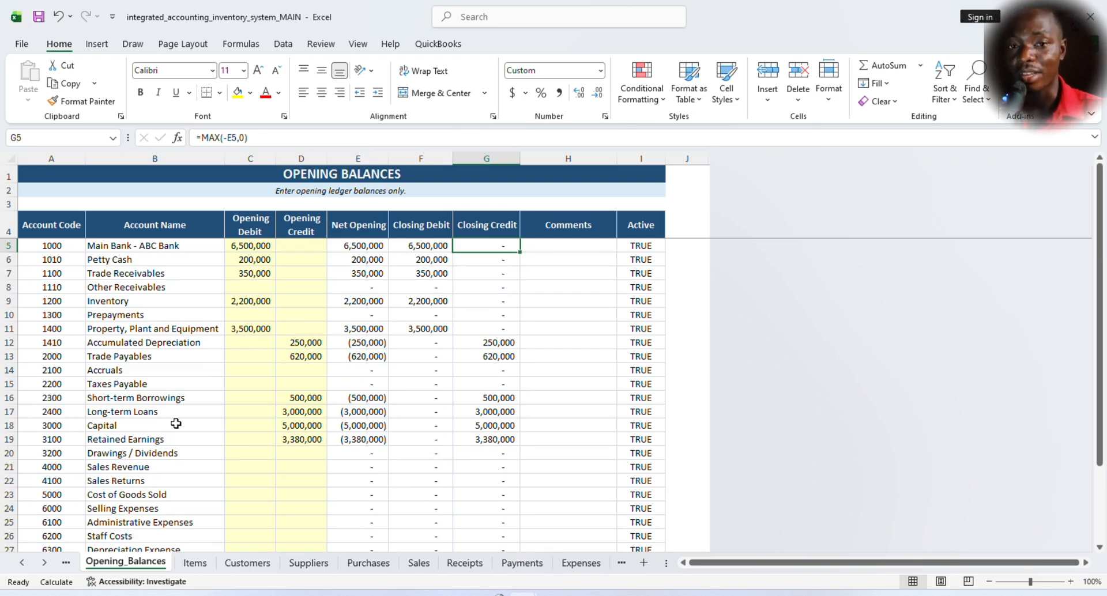
{"action": "scroll", "coordinate": [258, 380], "scroll_direction": "down", "scroll_amount": 2}
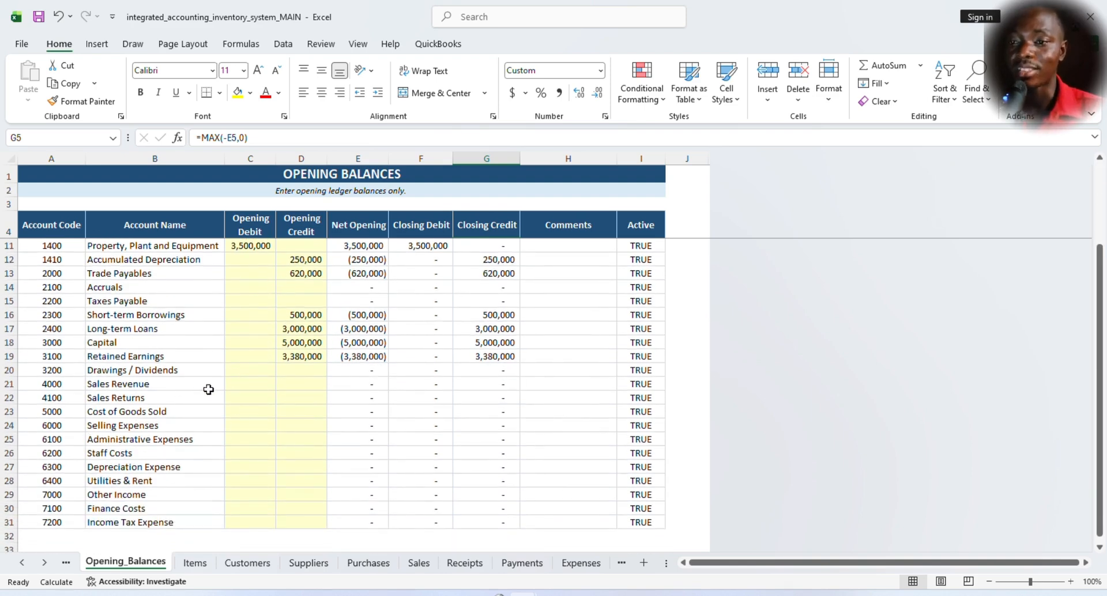
{"action": "scroll", "coordinate": [199, 383], "scroll_direction": "up", "scroll_amount": 2}
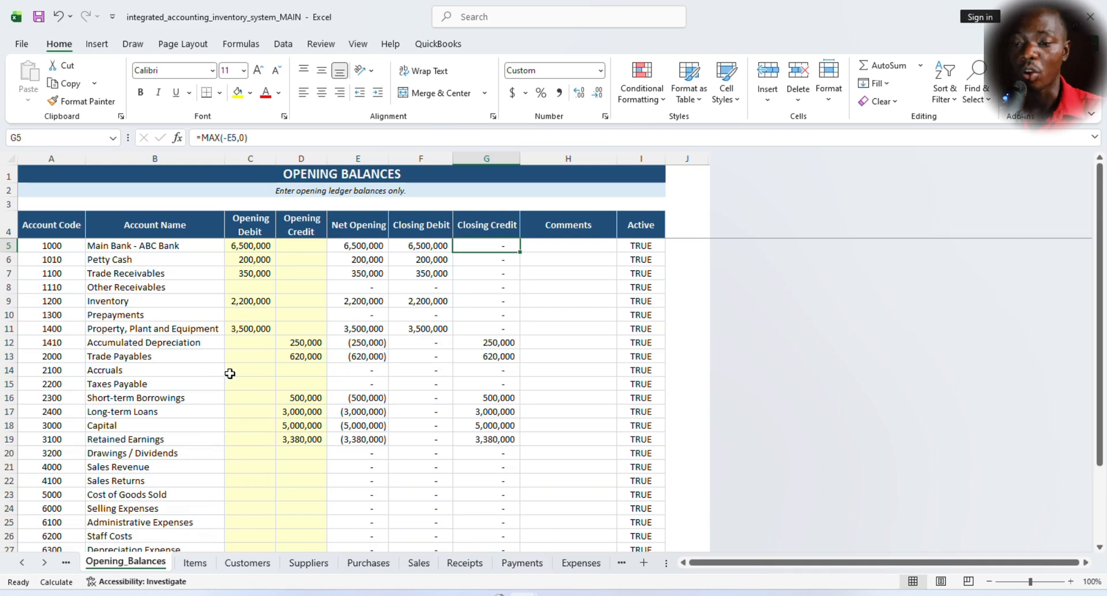
- View the chart of accounts on the COA sheet and check the Payment Method entries on the Lists sheet
{"action": "left_click", "coordinate": [65, 562]}
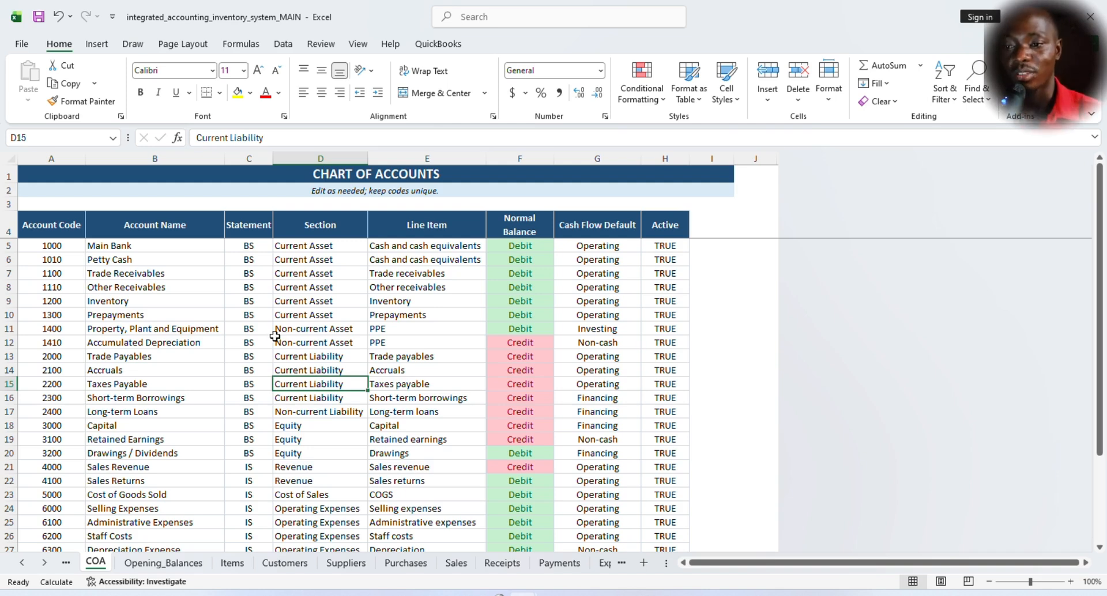
{"action": "left_click", "coordinate": [67, 562]}
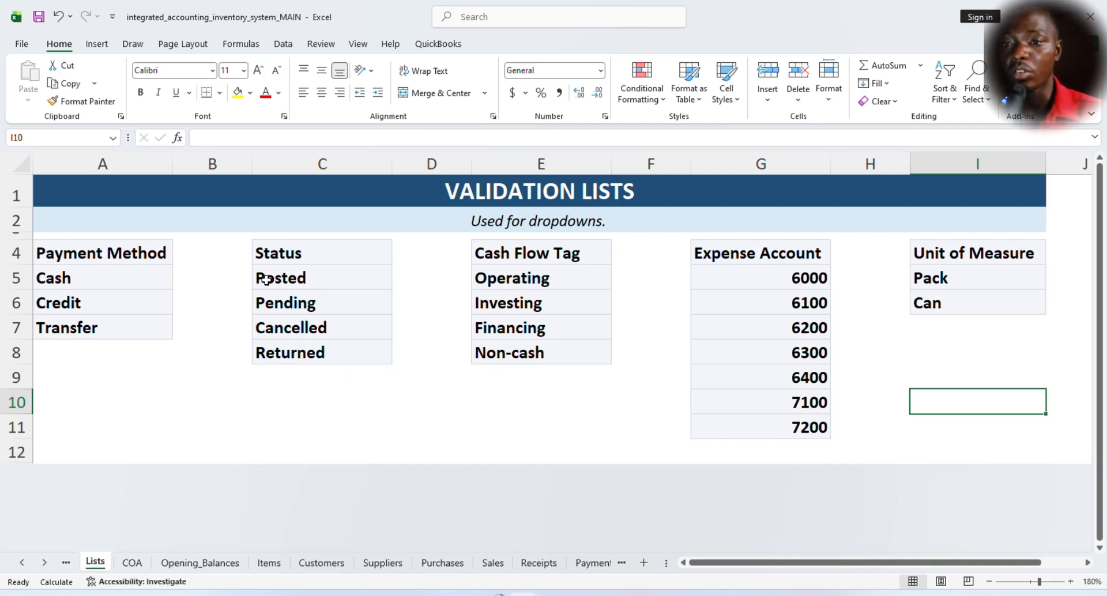
{"action": "left_click", "coordinate": [60, 285]}
{"action": "left_click", "coordinate": [79, 327]}
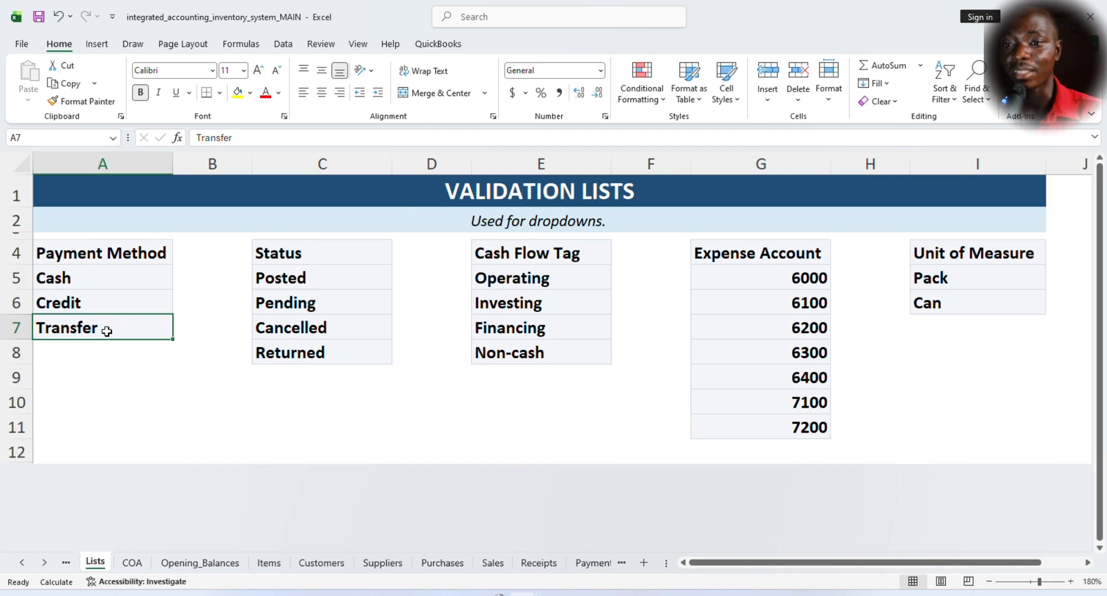
{"action": "left_click", "coordinate": [82, 297]}
{"action": "left_click", "coordinate": [97, 274]}
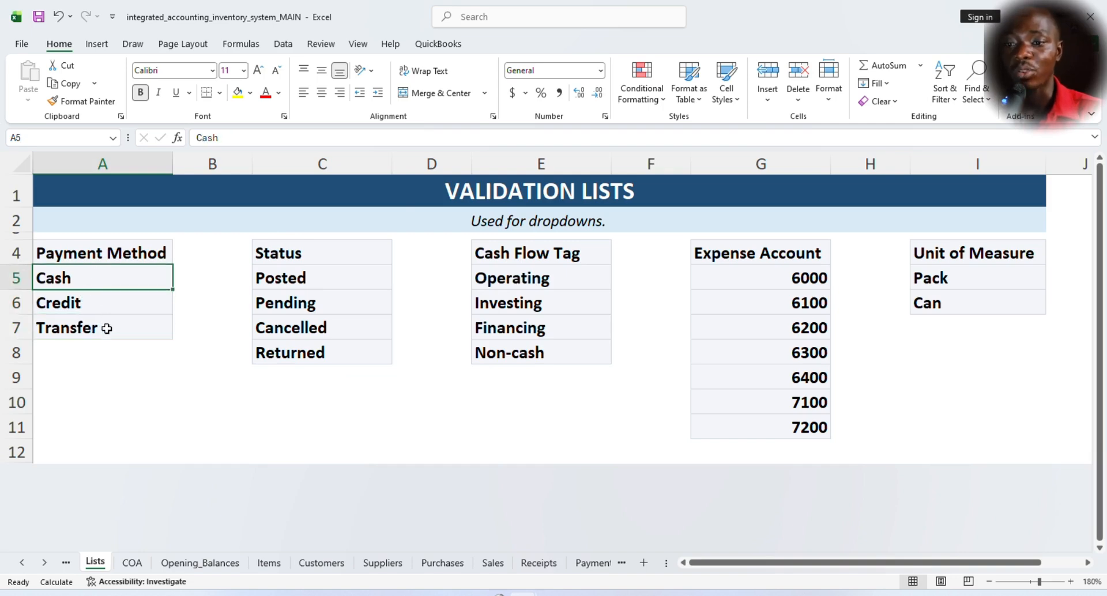
- Check the first supplier's credit terms and status, and compare the Purchases sheet's dropdown columns with the Lists sheet
{"action": "left_click", "coordinate": [382, 563]}
{"action": "left_click", "coordinate": [622, 247]}
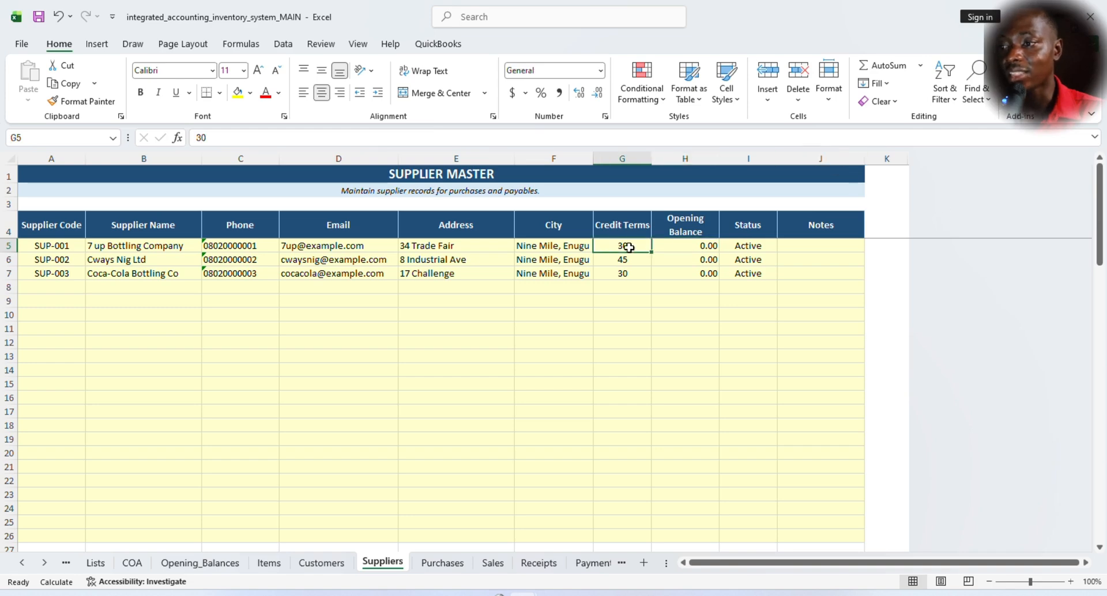
{"action": "left_click", "coordinate": [743, 247]}
{"action": "left_click", "coordinate": [454, 565]}
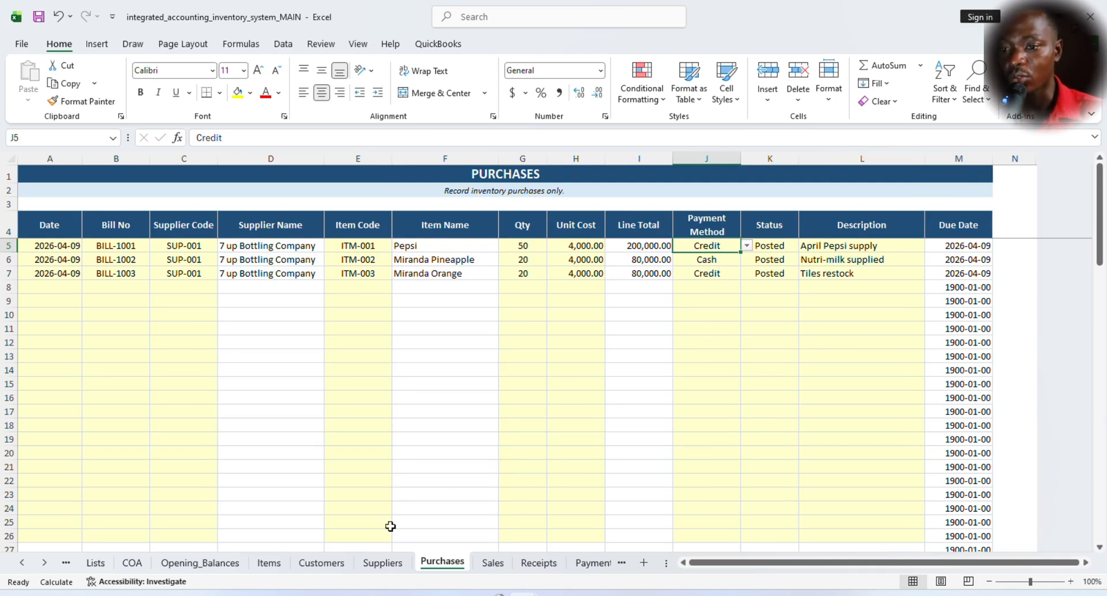
{"action": "left_click", "coordinate": [109, 562]}
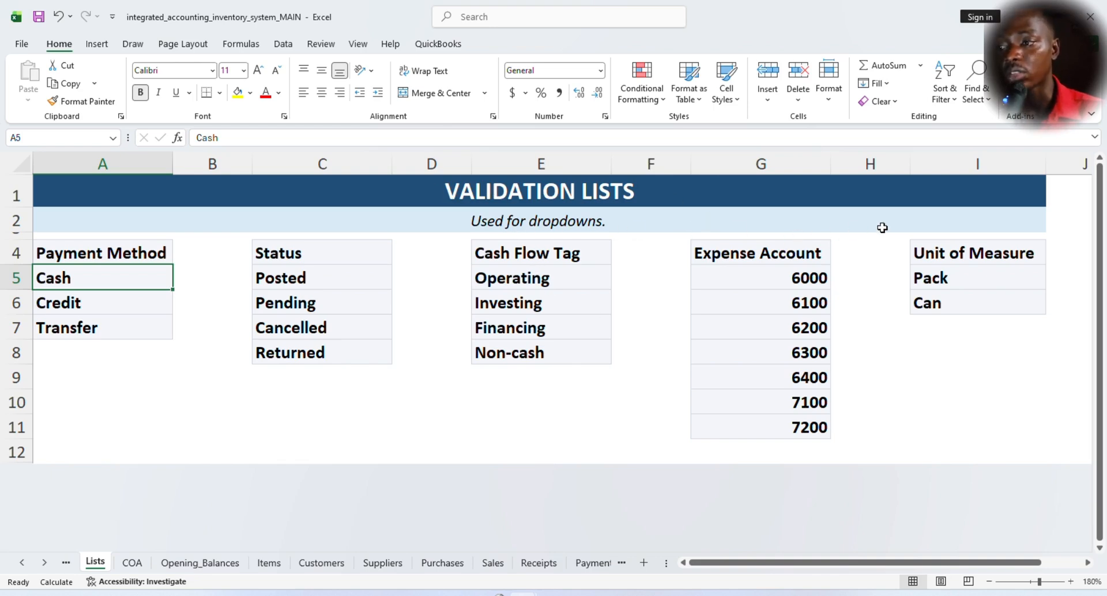
- Open the Setup sheet and review the company name, reporting period, tax rate, inventory method and default account settings
{"action": "left_click", "coordinate": [66, 563]}
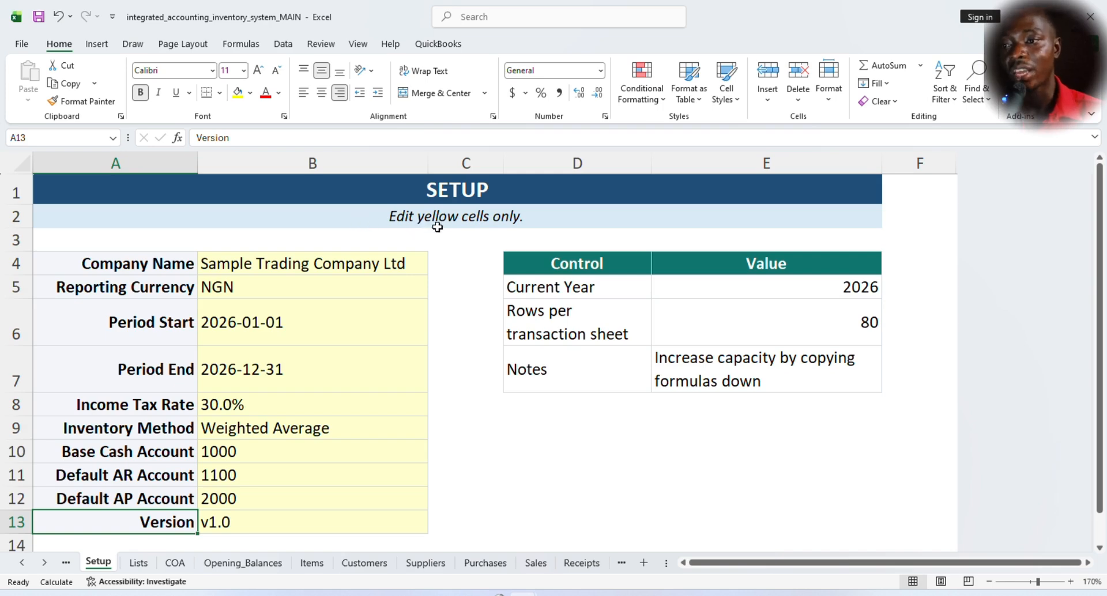
{"action": "left_click", "coordinate": [304, 265]}
{"action": "scroll", "coordinate": [321, 356], "scroll_direction": "down", "scroll_amount": 1}
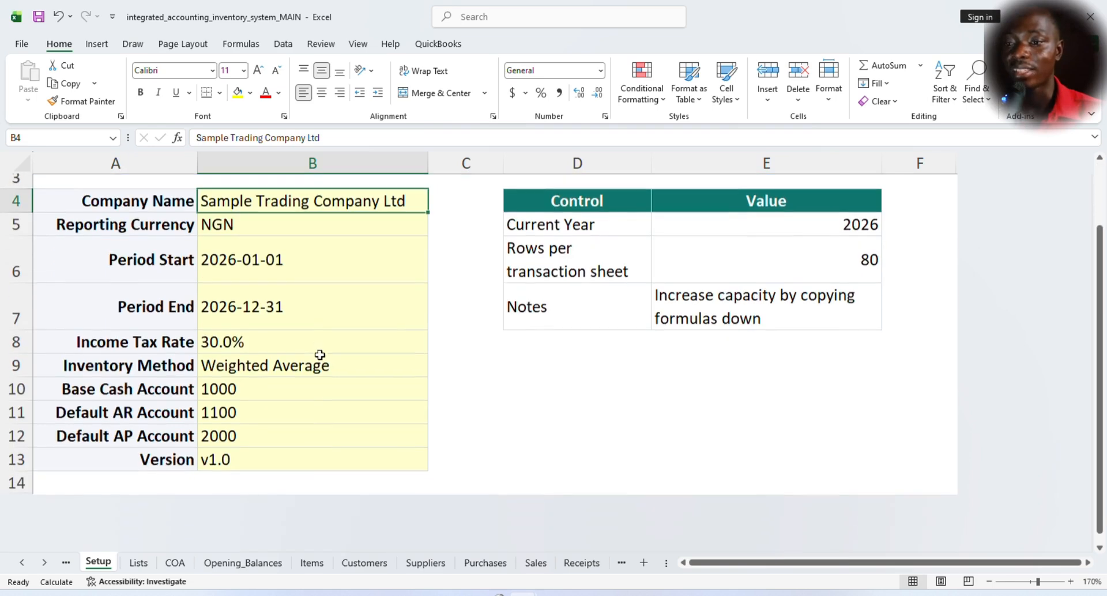
{"action": "scroll", "coordinate": [308, 323], "scroll_direction": "up", "scroll_amount": 1}
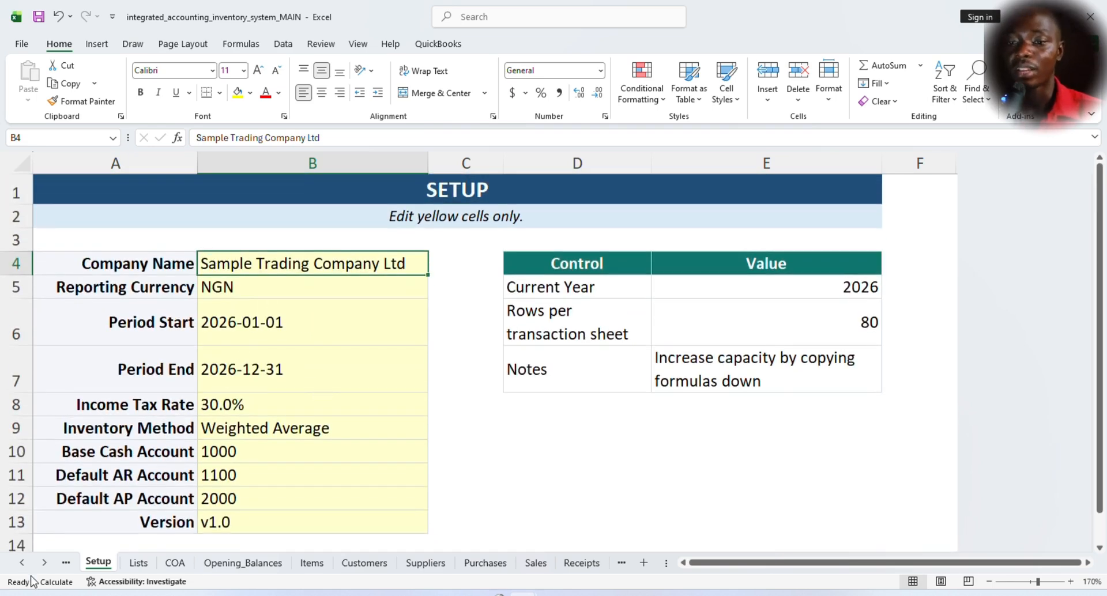
- Open the Guide sheet and review its workflow entries from Reports back up to Setup, along with the sheet's subtitle
{"action": "left_click", "coordinate": [63, 566]}
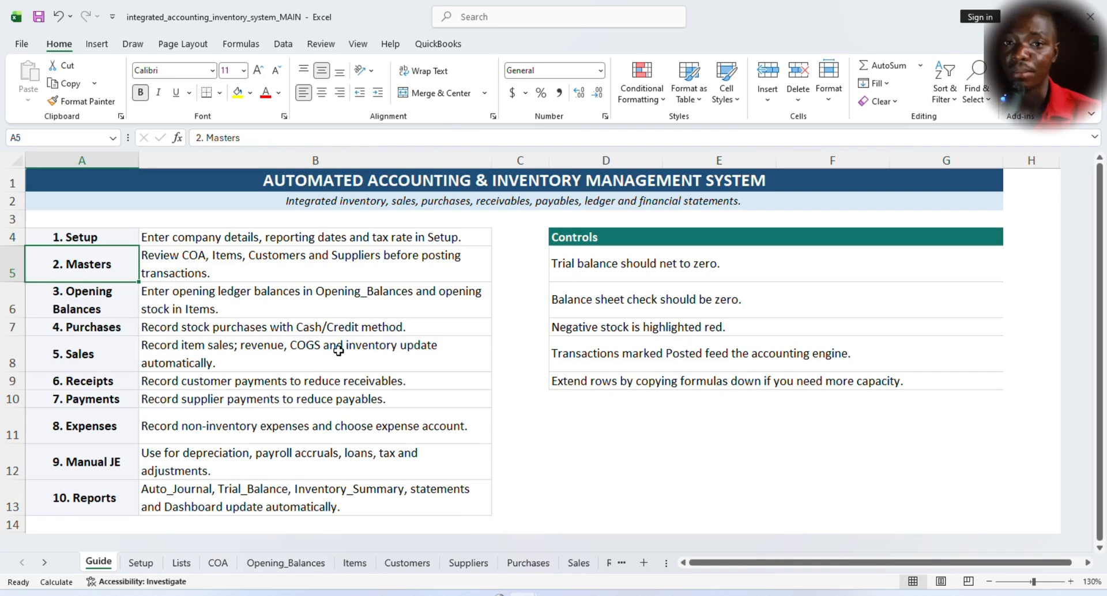
{"action": "left_click", "coordinate": [201, 238]}
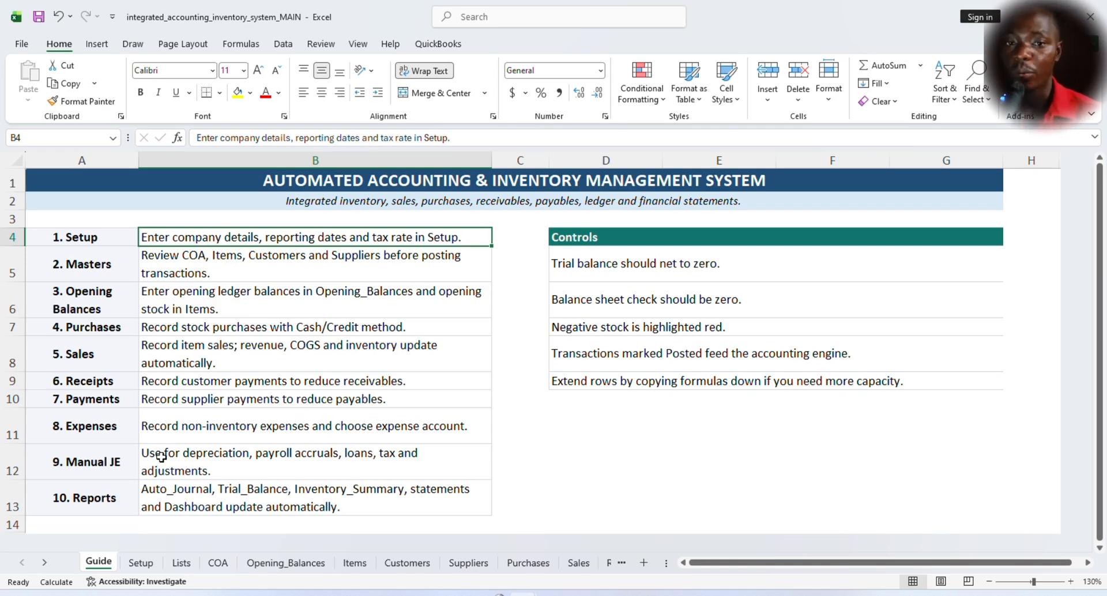
{"action": "left_click", "coordinate": [118, 496]}
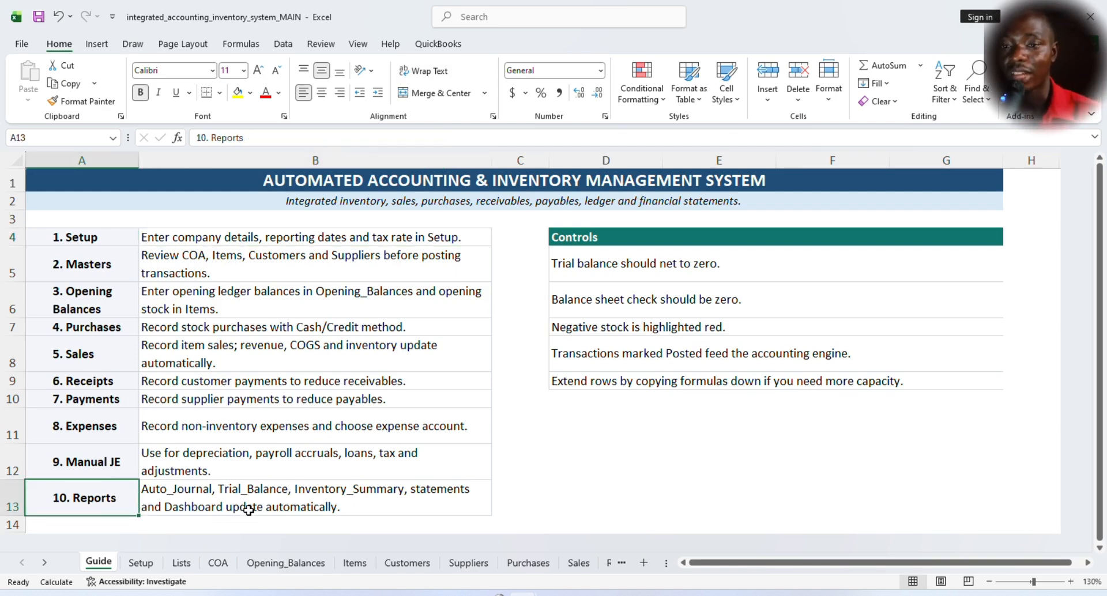
{"action": "left_click", "coordinate": [119, 457]}
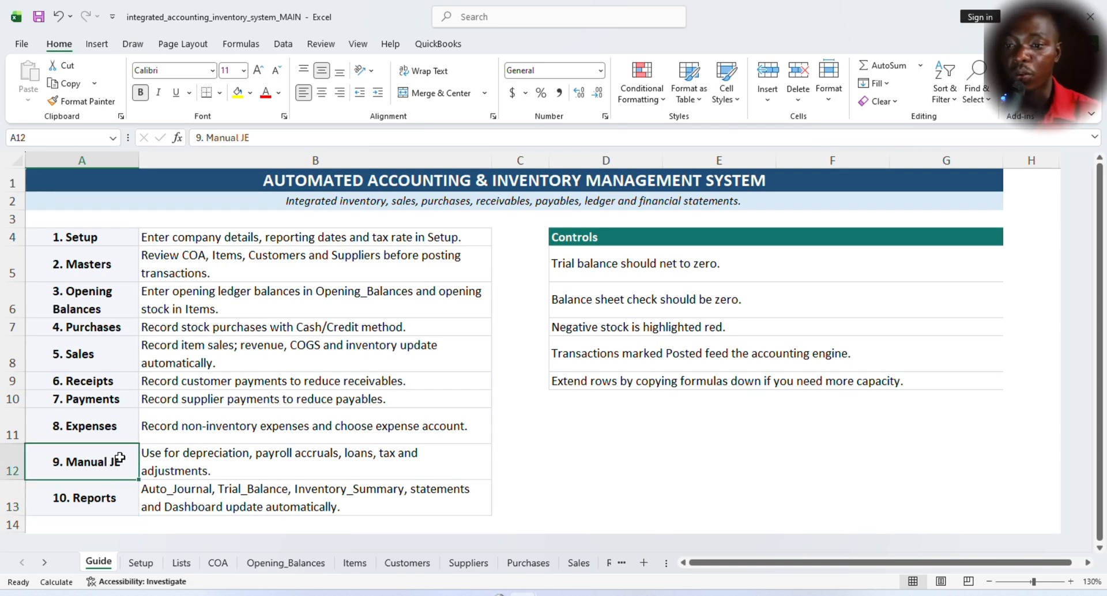
{"action": "left_click", "coordinate": [97, 423]}
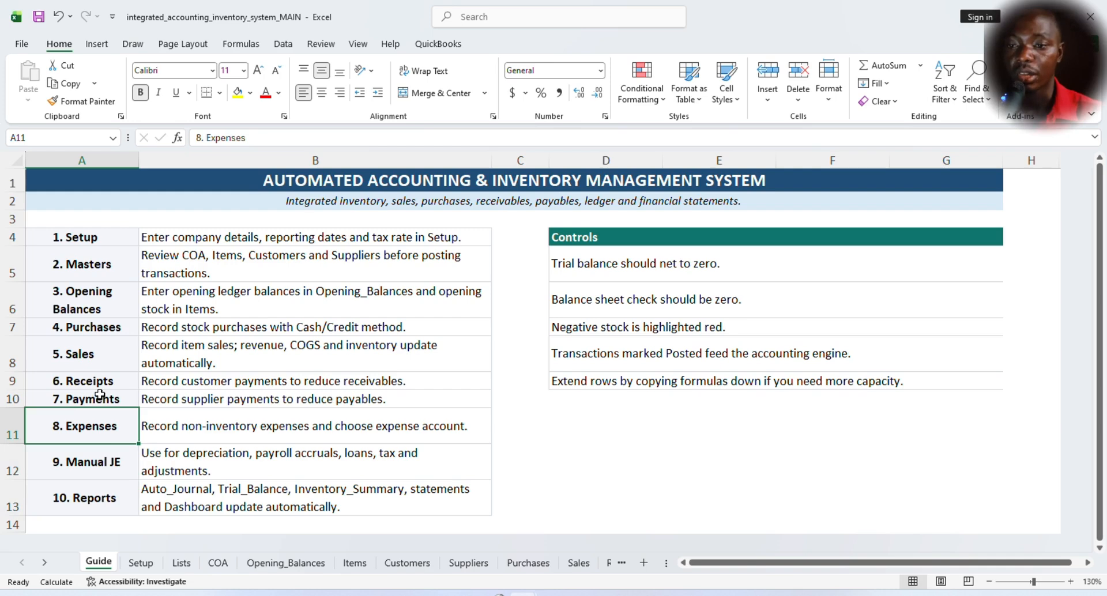
{"action": "left_click", "coordinate": [100, 399]}
{"action": "left_click", "coordinate": [107, 377]}
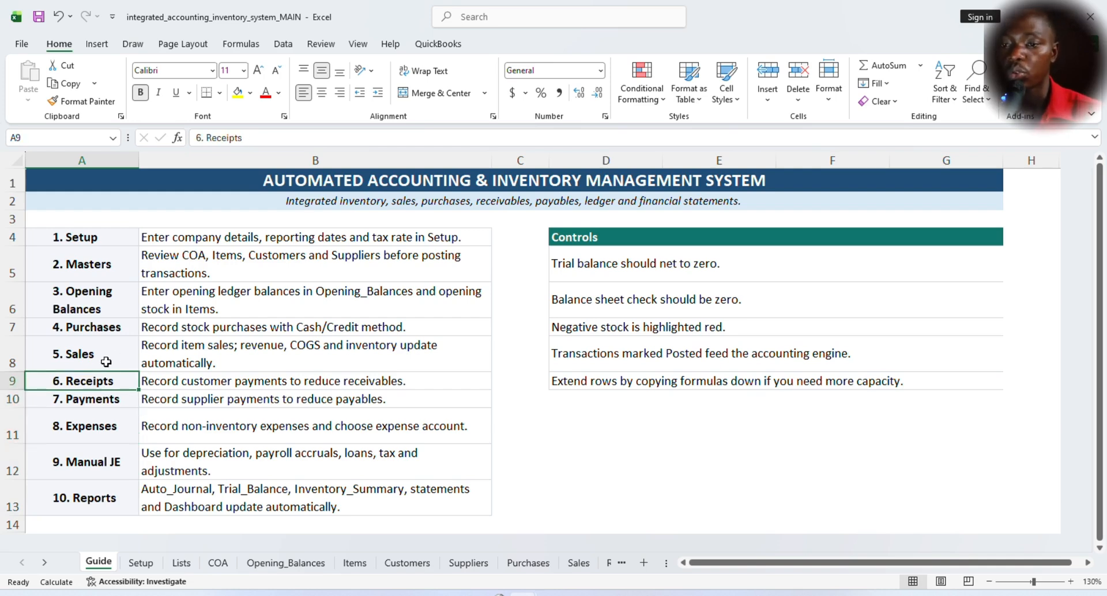
{"action": "left_click", "coordinate": [98, 354]}
{"action": "left_click", "coordinate": [110, 324]}
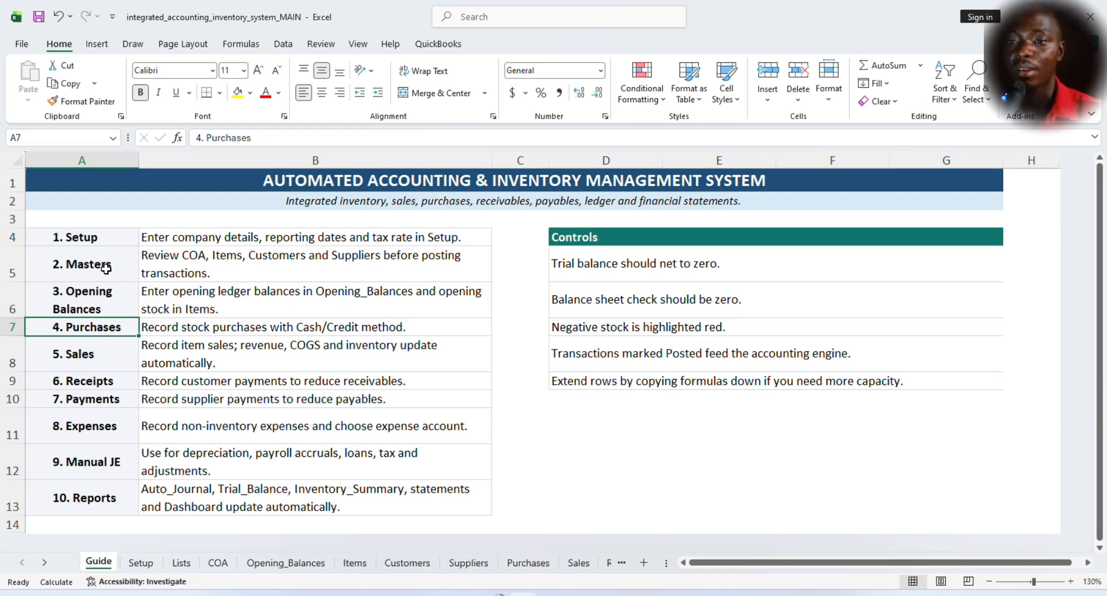
{"action": "left_click", "coordinate": [105, 235]}
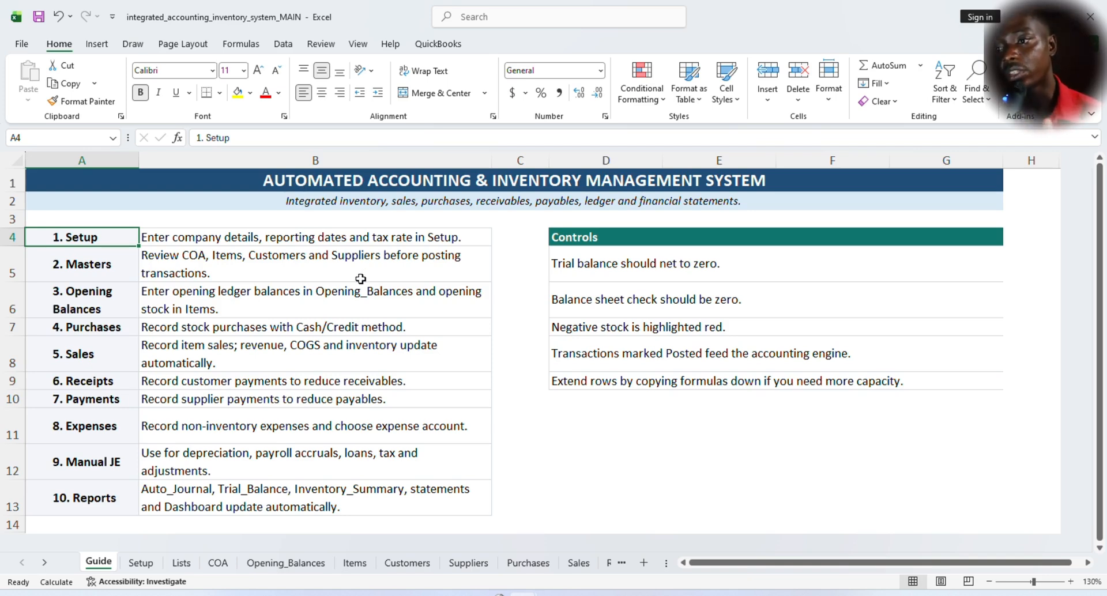
{"action": "left_click", "coordinate": [370, 200]}
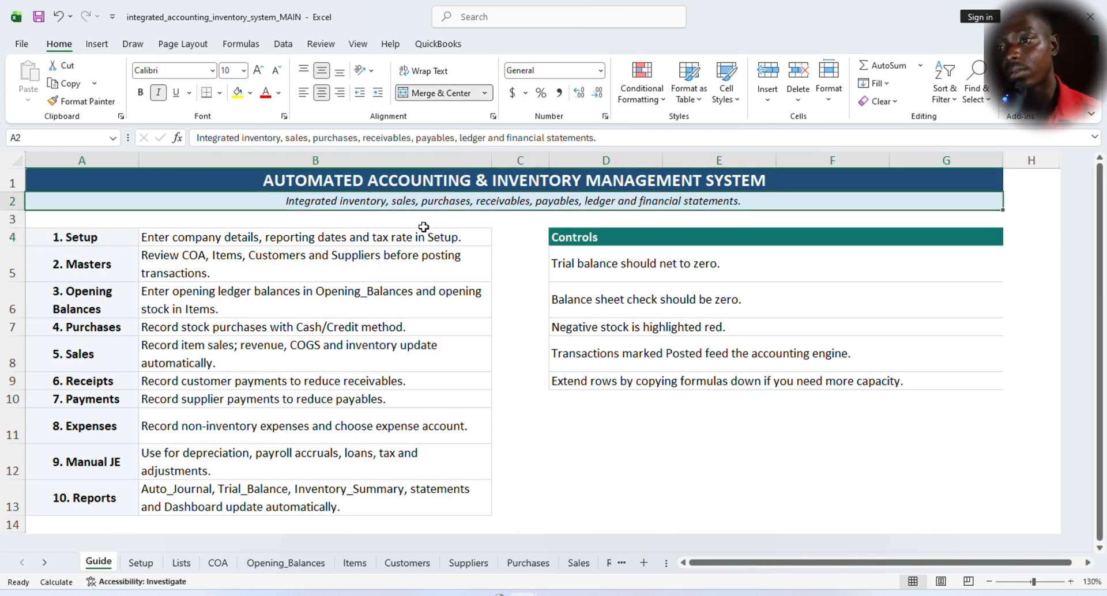